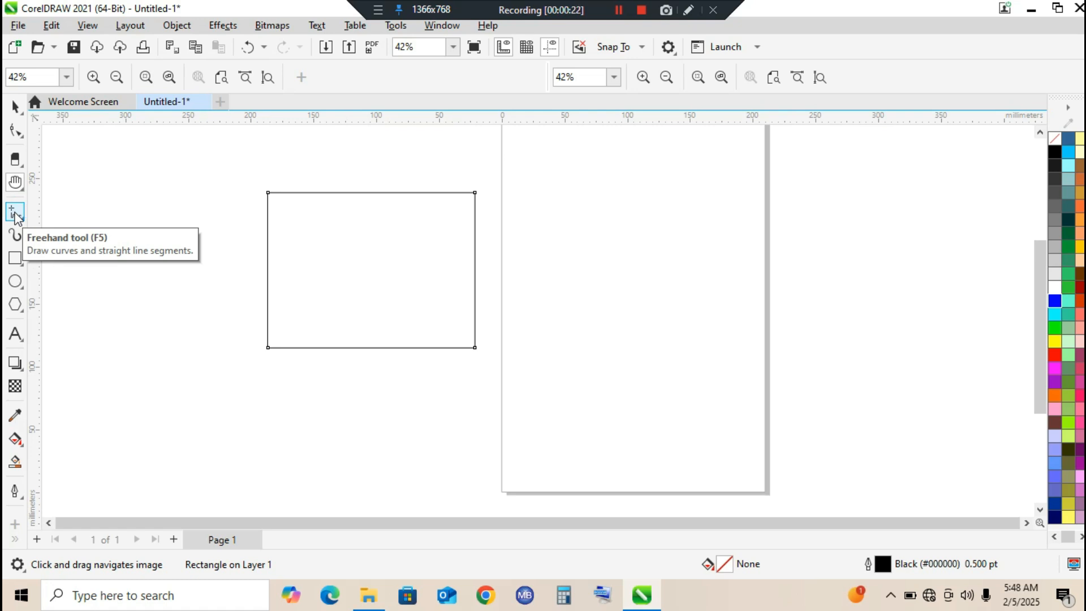
left_click(15, 215)
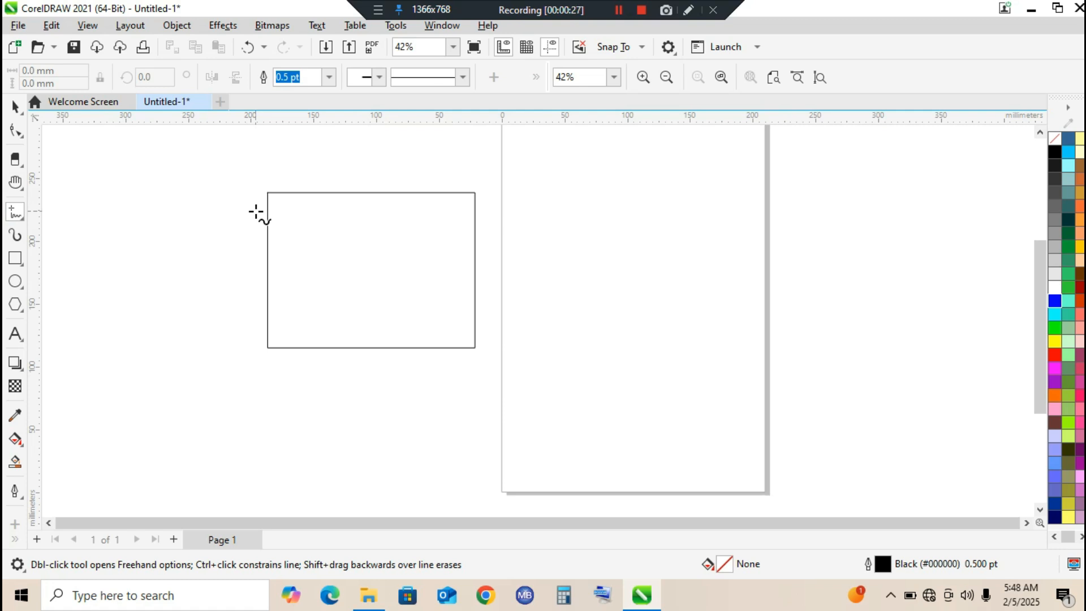
left_click(190, 397)
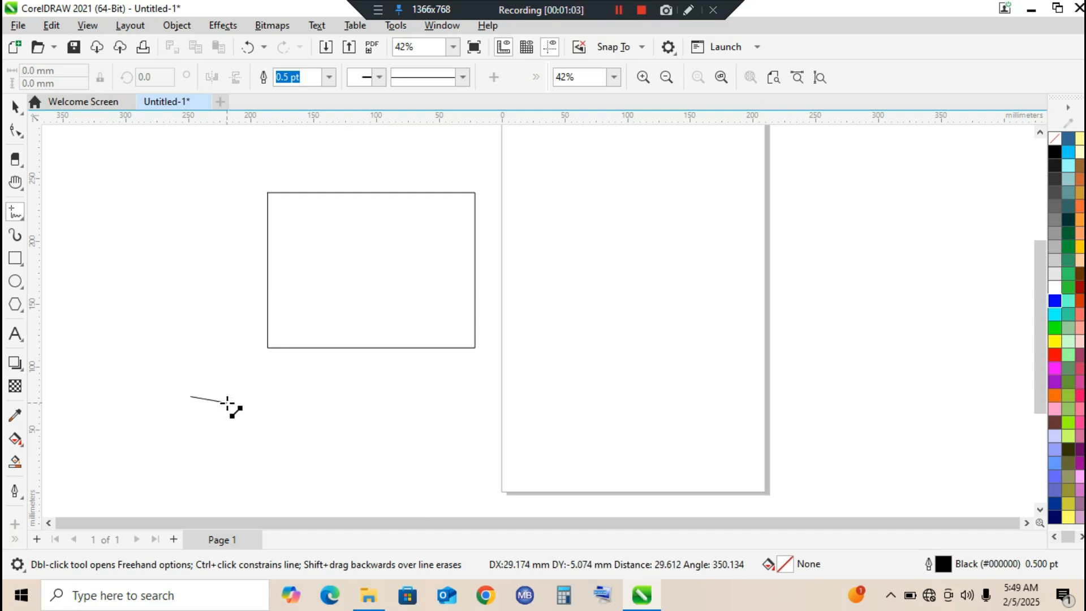
left_click(201, 384)
key("Delete")
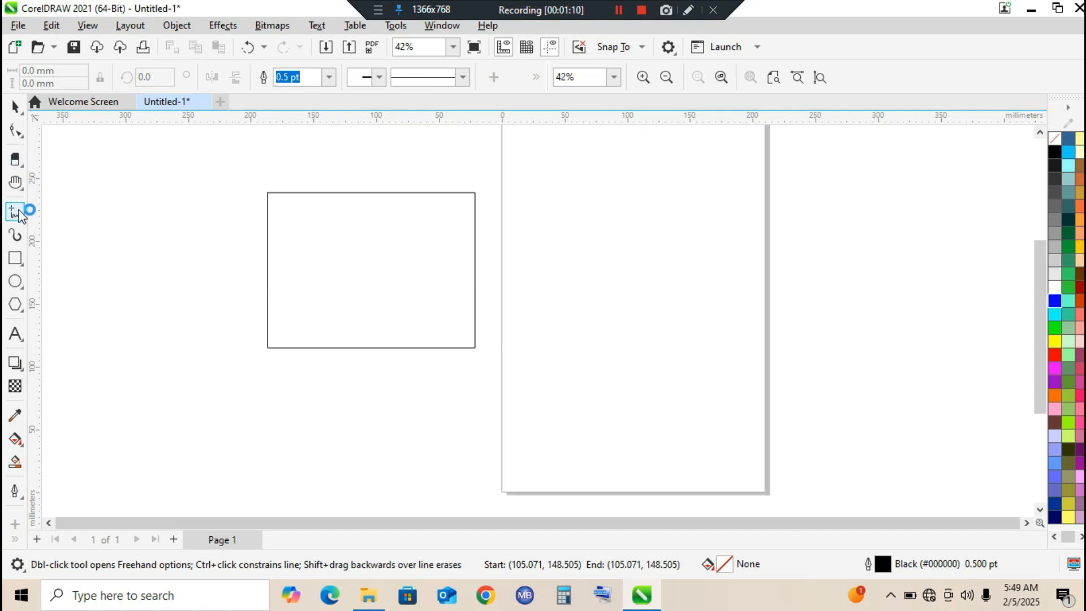
Draw a closed freehand shape about 233 by 231 mm over the page and fill it with blue (#0000FF).
mouse_move(612, 263)
left_mouse_down()
mouse_move(655, 189)
mouse_move(757, 197)
mouse_move(793, 223)
mouse_move(838, 343)
mouse_move(709, 394)
mouse_move(659, 399)
mouse_move(668, 427)
mouse_move(612, 463)
mouse_move(589, 410)
mouse_move(642, 378)
mouse_move(619, 331)
mouse_move(549, 318)
mouse_move(599, 313)
mouse_move(614, 263)
left_mouse_up()
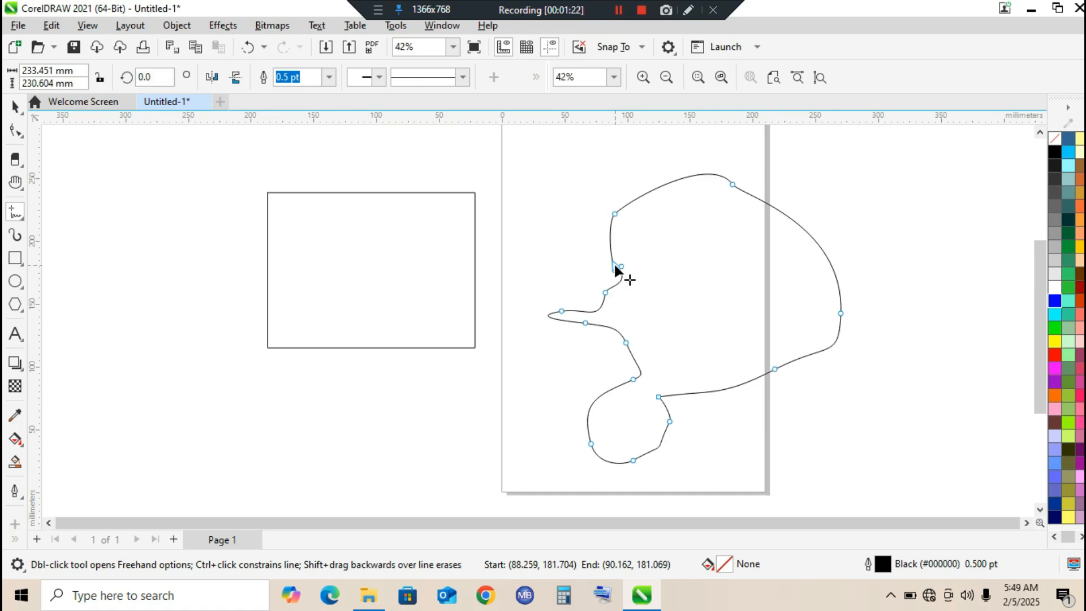
left_click(1055, 302)
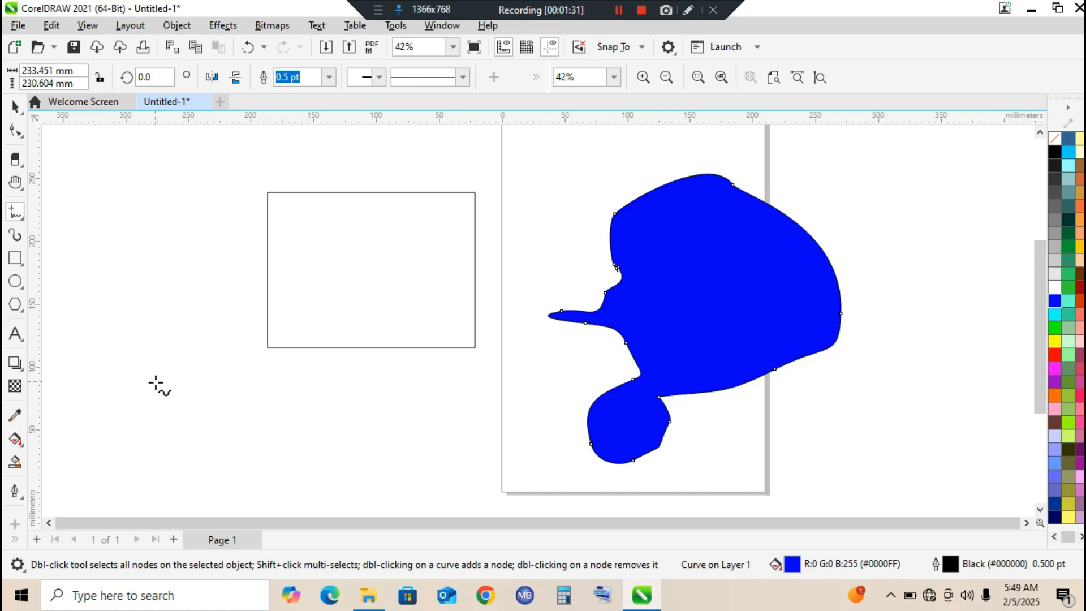
Draw a horizontal line about 197 mm long and a vertical line about 91 mm long below the rectangle with the Freehand tool.
left_click(137, 388)
left_click(382, 388)
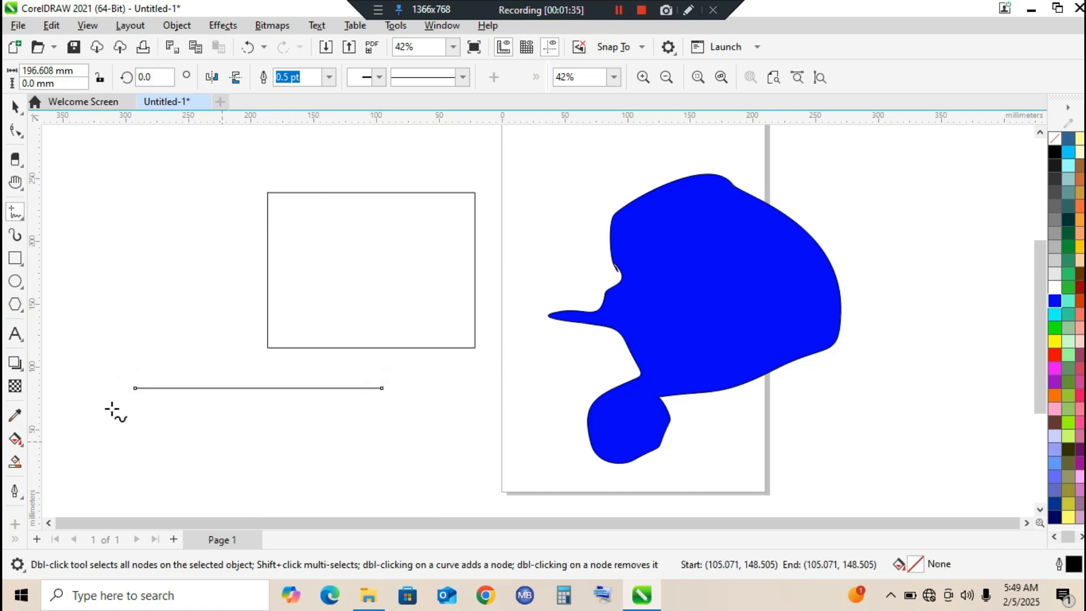
left_click(147, 434)
left_click(137, 480)
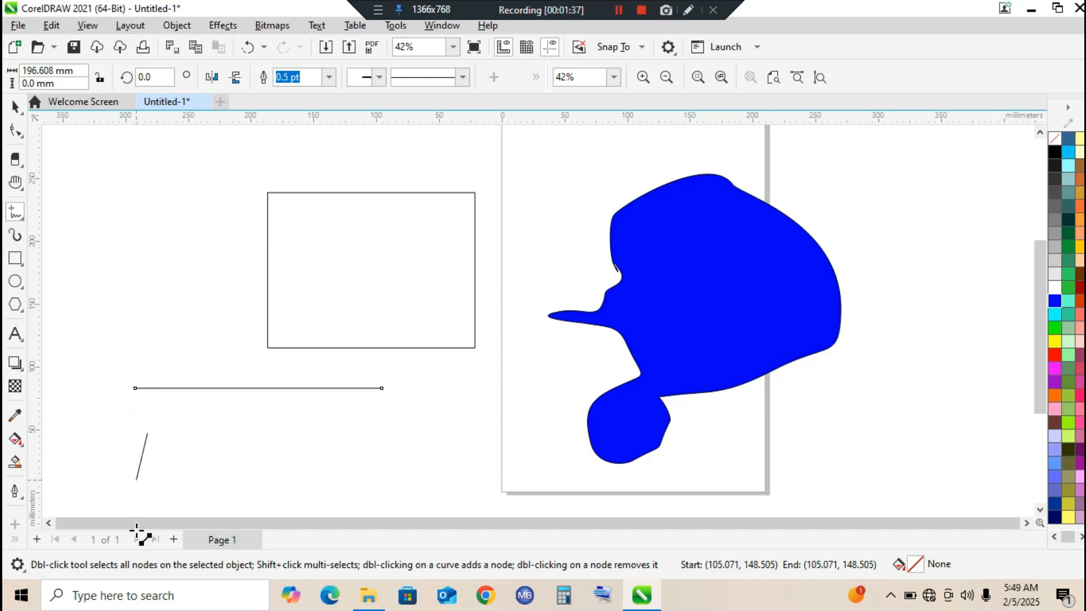
scroll(145, 498, "down", 2)
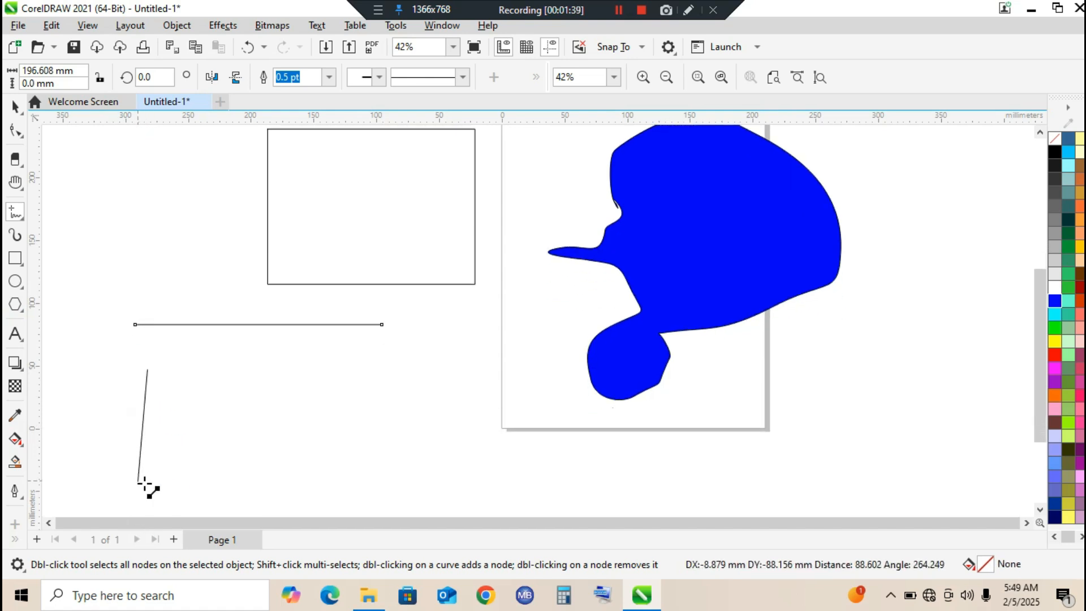
left_click(147, 484)
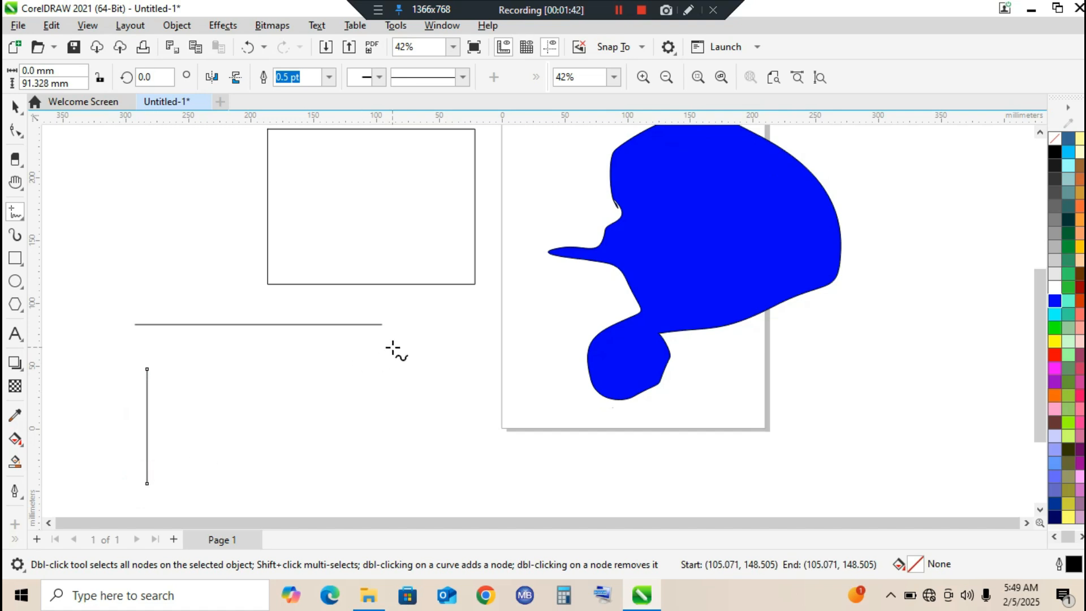
Draw two crossing diagonal freehand lines beside the vertical line, spanning about 149 by 81 mm and 162 by 93 mm.
left_click(181, 367)
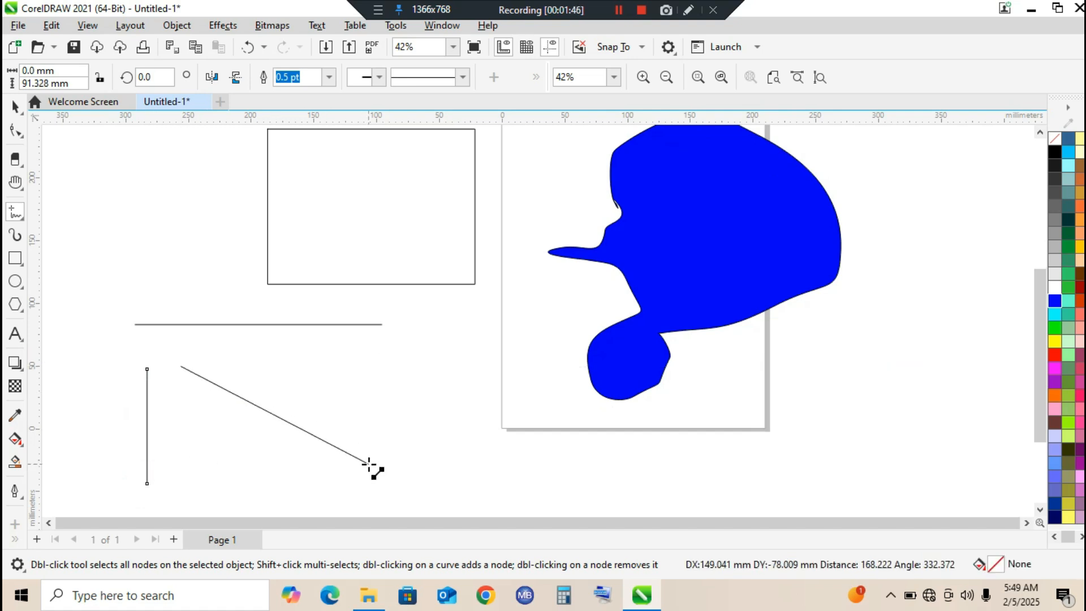
left_click(367, 467)
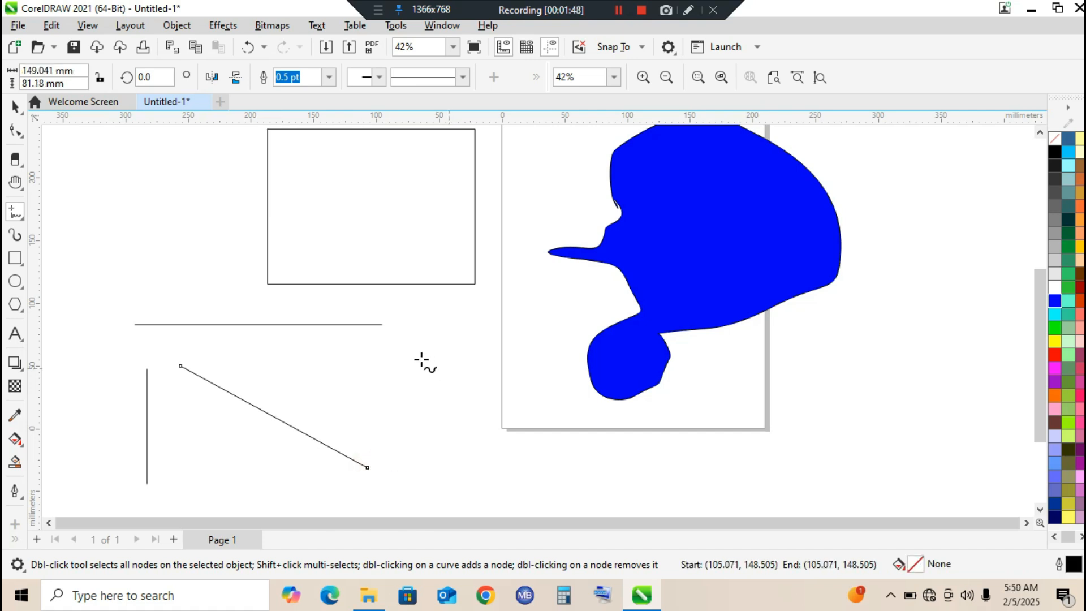
left_click(391, 368)
left_click(186, 484)
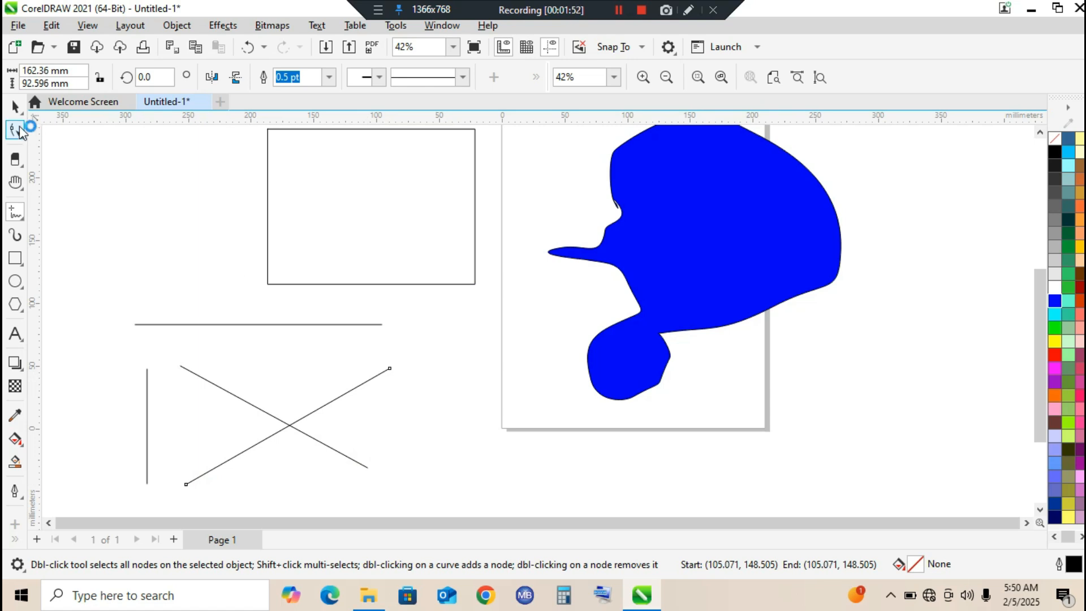
Clear the drawing by deleting the four straight lines, the blue shape and the rectangle.
left_click(14, 107)
left_click_drag(82, 278, 475, 496)
key("Delete")
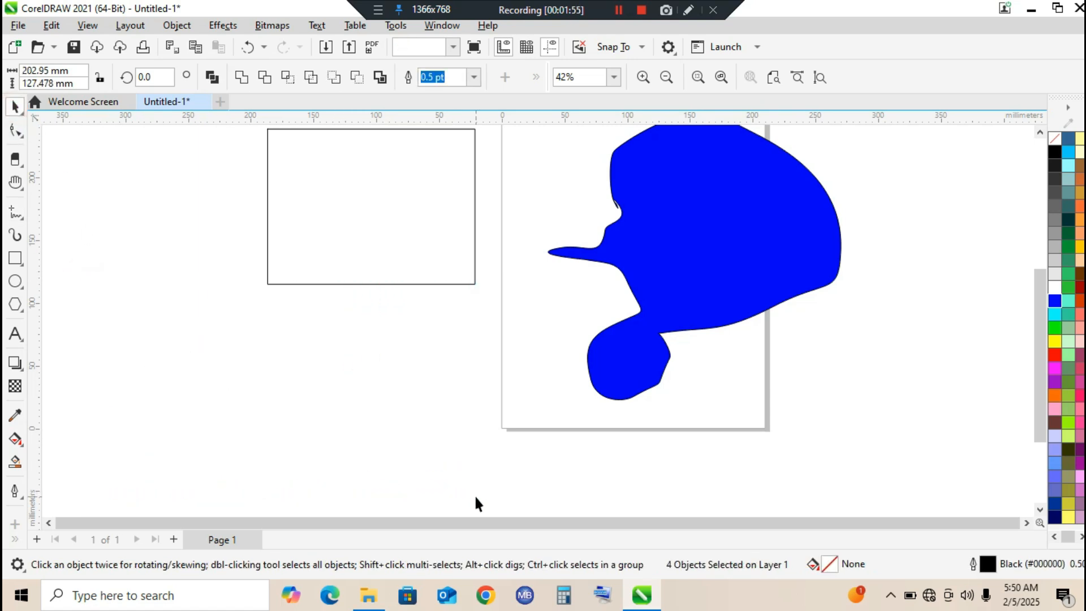
left_click(797, 272)
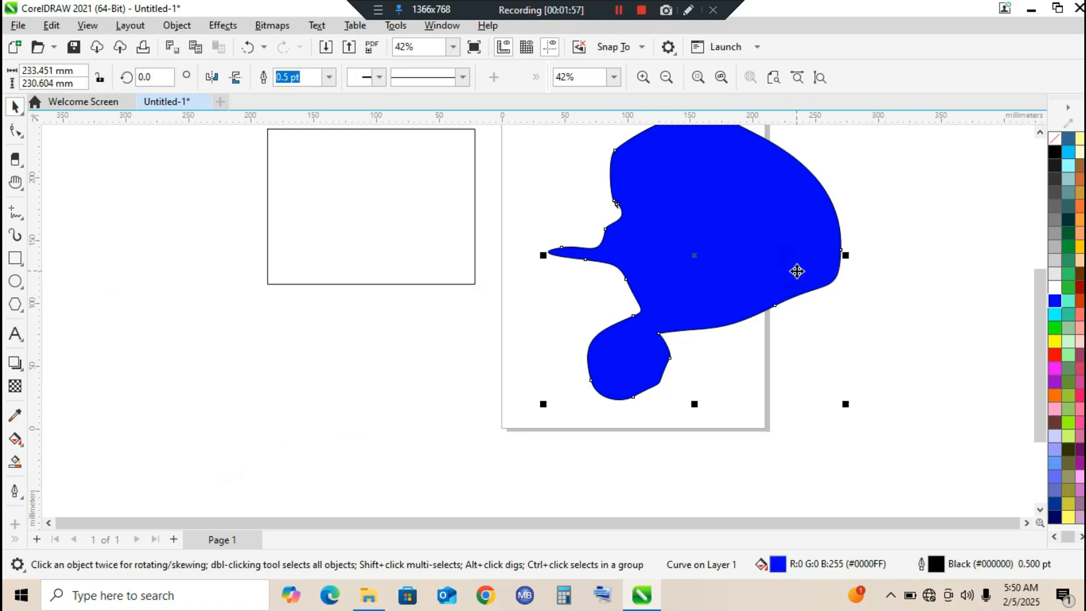
key("Delete")
left_click(383, 245)
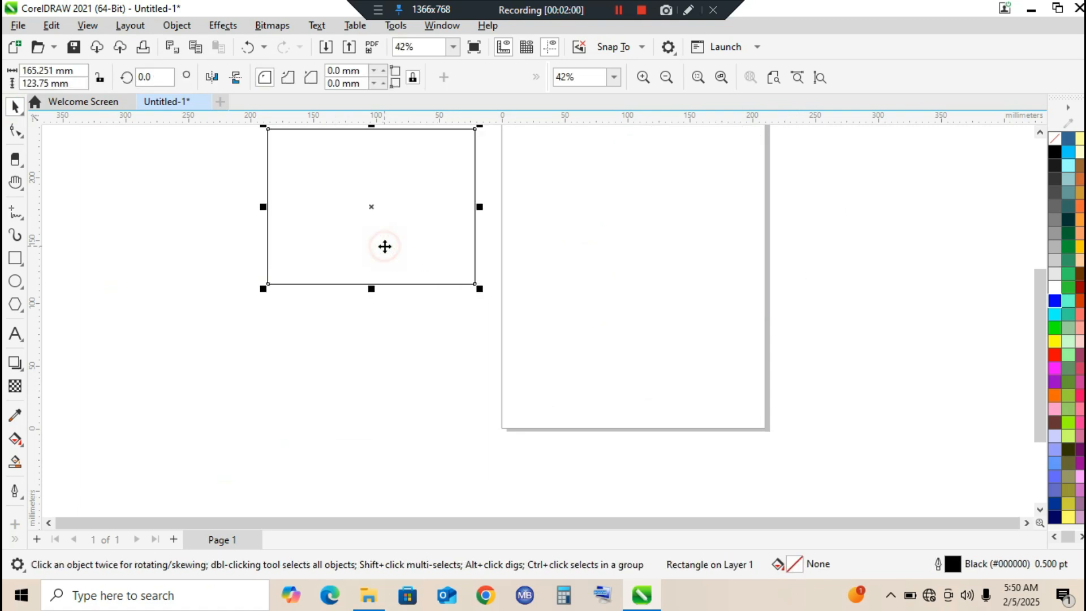
key("Delete")
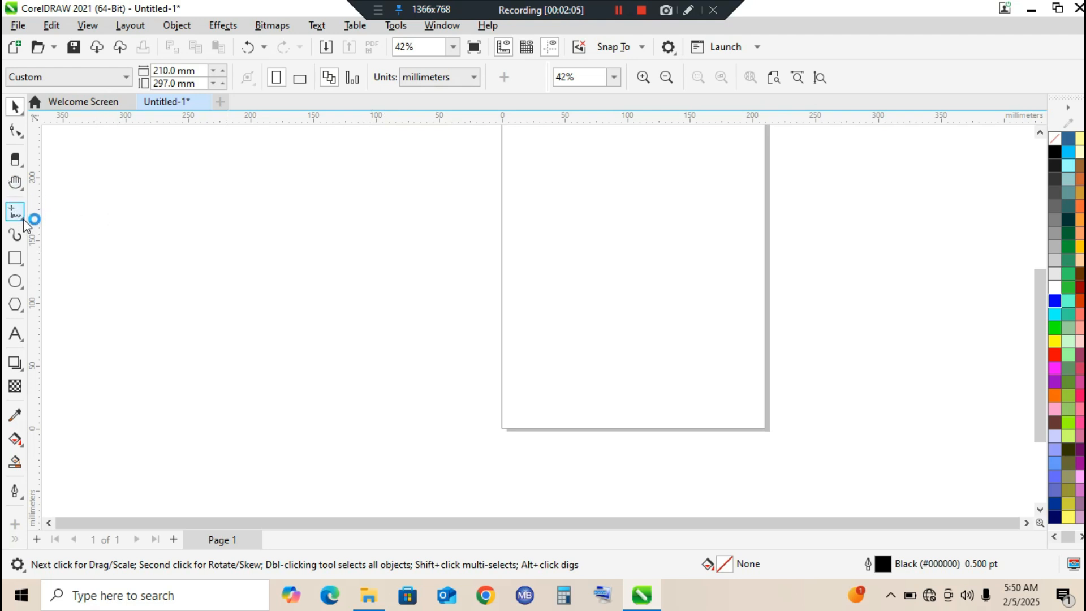
Draw two slanted 2-Point Lines beside the page, about 75 by 152 mm and 50 by 159 mm, with a 23 mm wide branch off the first.
left_click(23, 219)
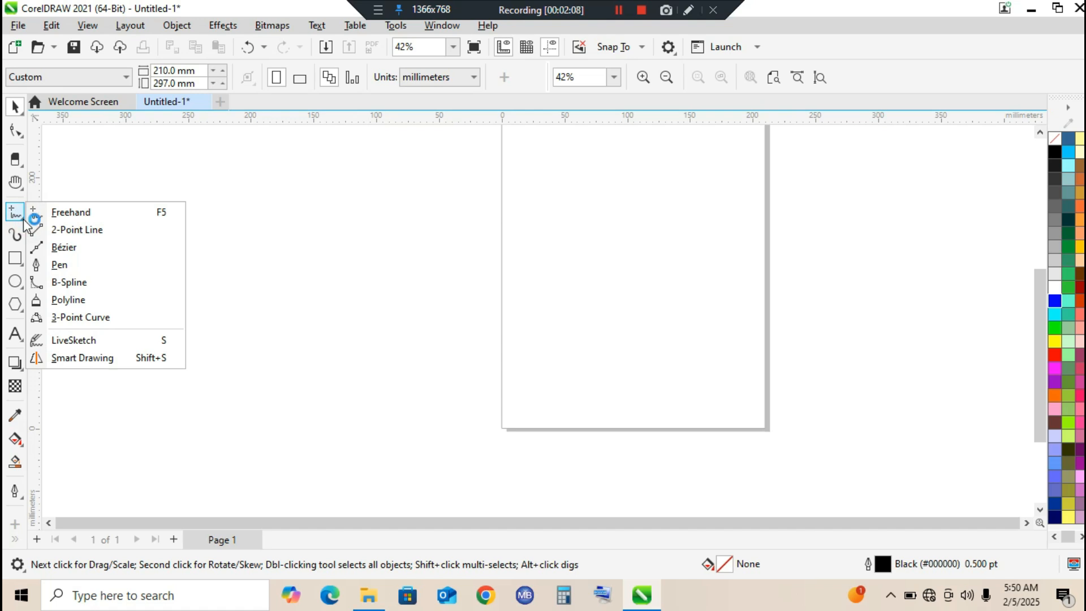
left_click(58, 230)
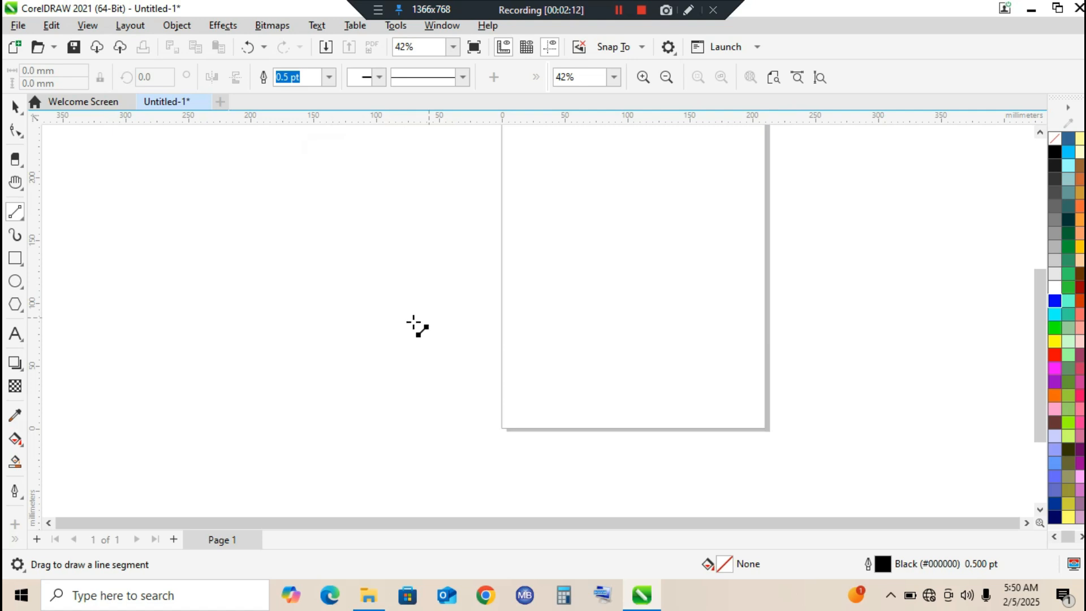
left_click_drag(285, 188, 379, 377)
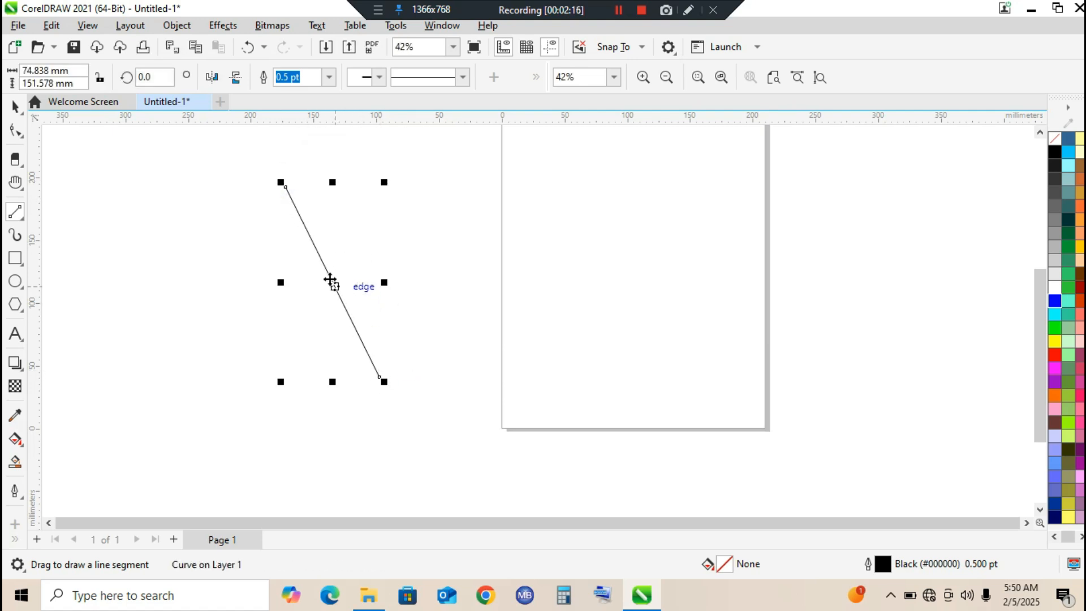
left_click_drag(329, 276, 300, 306)
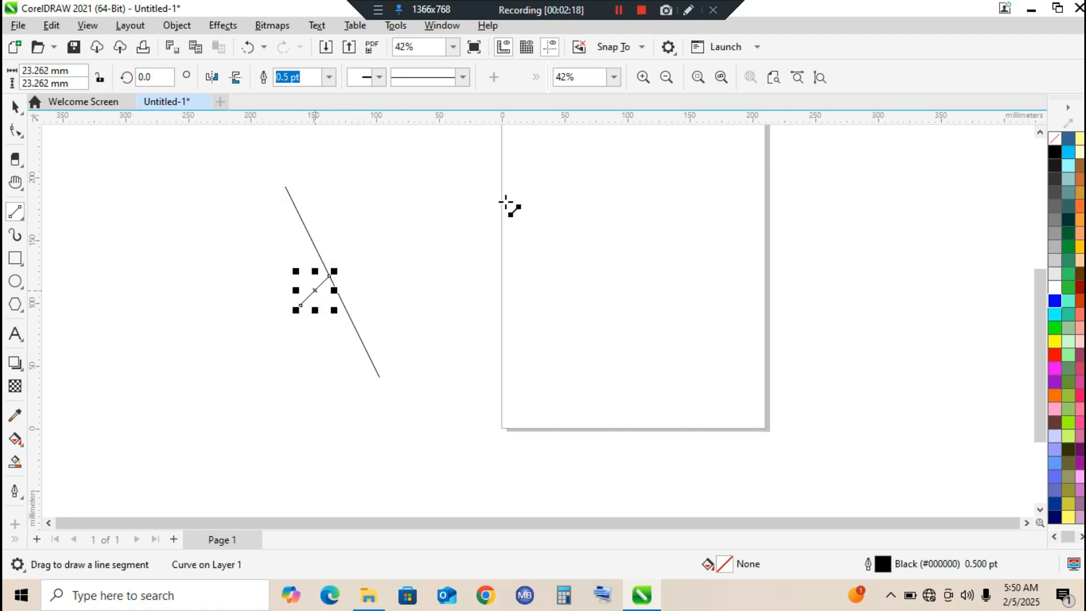
left_click_drag(436, 158, 498, 354)
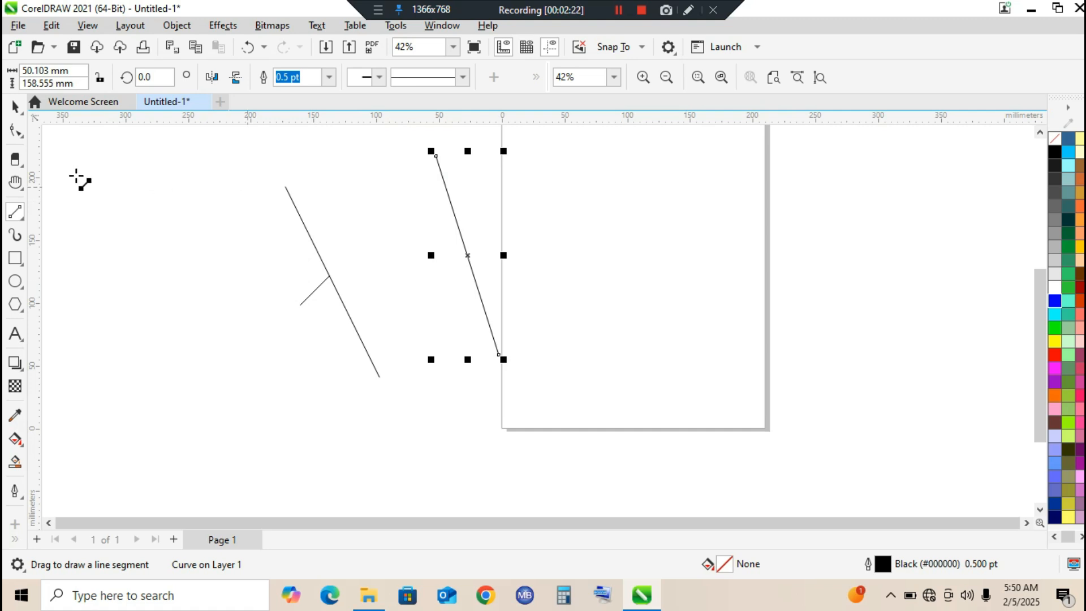
Delete the two slanted lines and the short branch line.
left_click(14, 106)
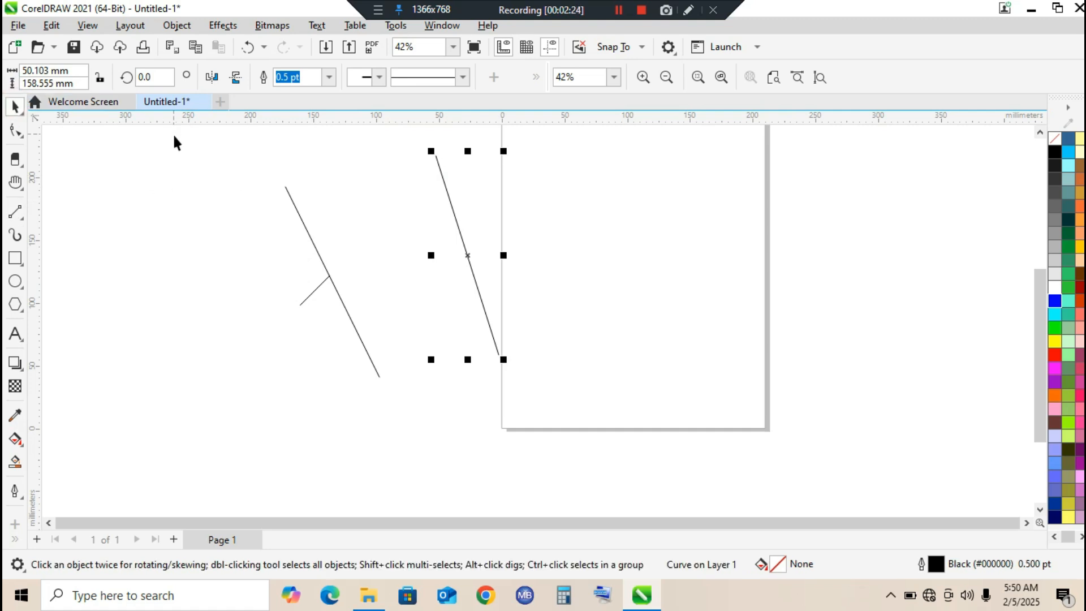
left_click_drag(191, 145, 435, 325)
left_click_drag(611, 421, 611, 420)
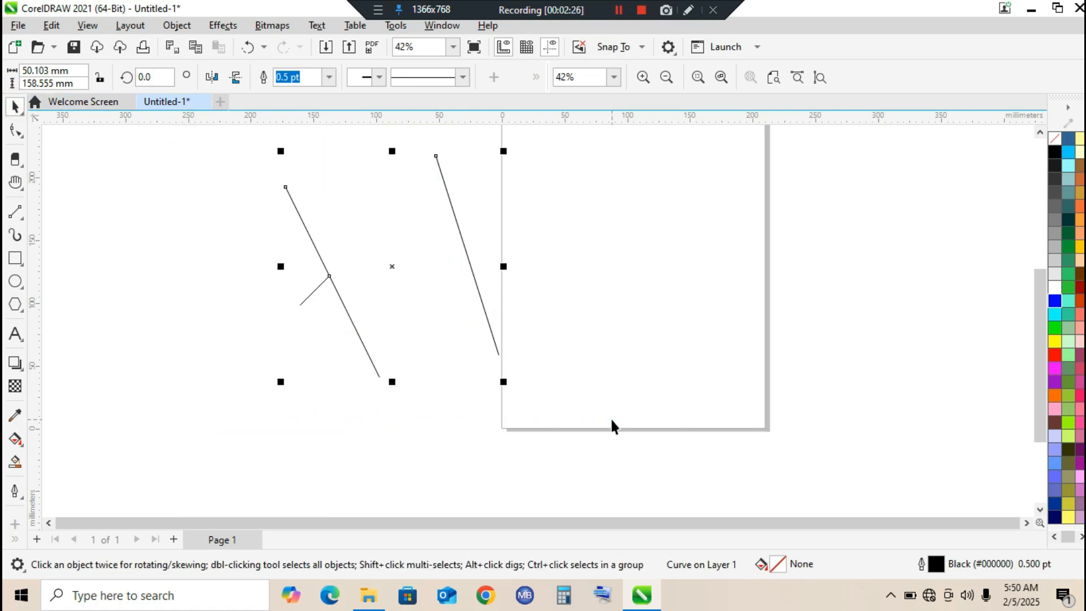
key("Delete")
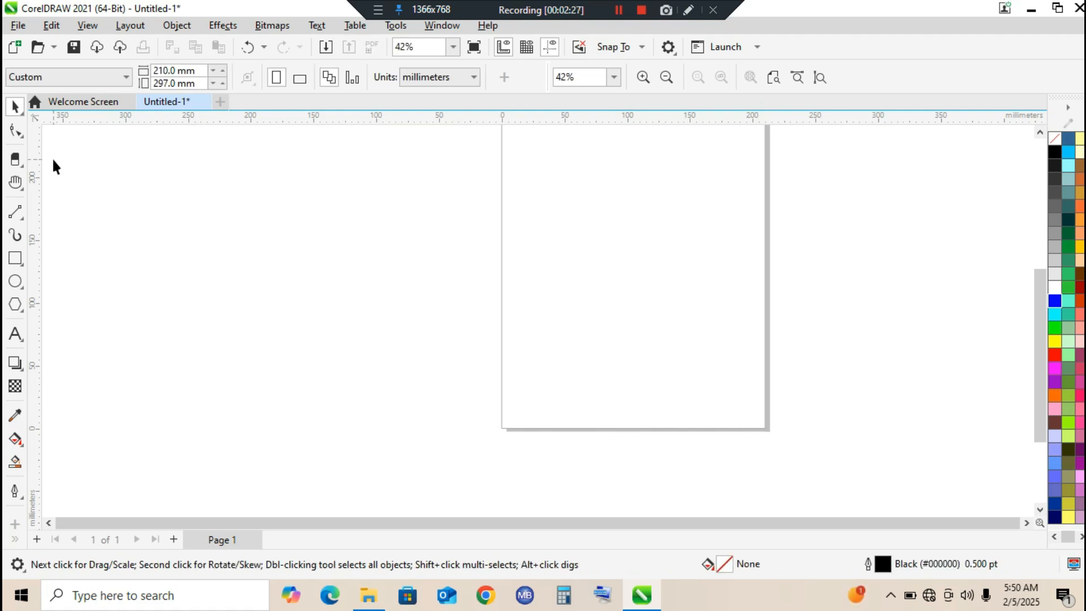
Draw a horizontal 2-Point Line about 254 mm long beside the page and a vertical one about 184 mm long on the page.
left_click(15, 211)
mouse_move(149, 207)
left_mouse_down()
mouse_move(398, 234)
mouse_move(468, 207)
left_mouse_up()
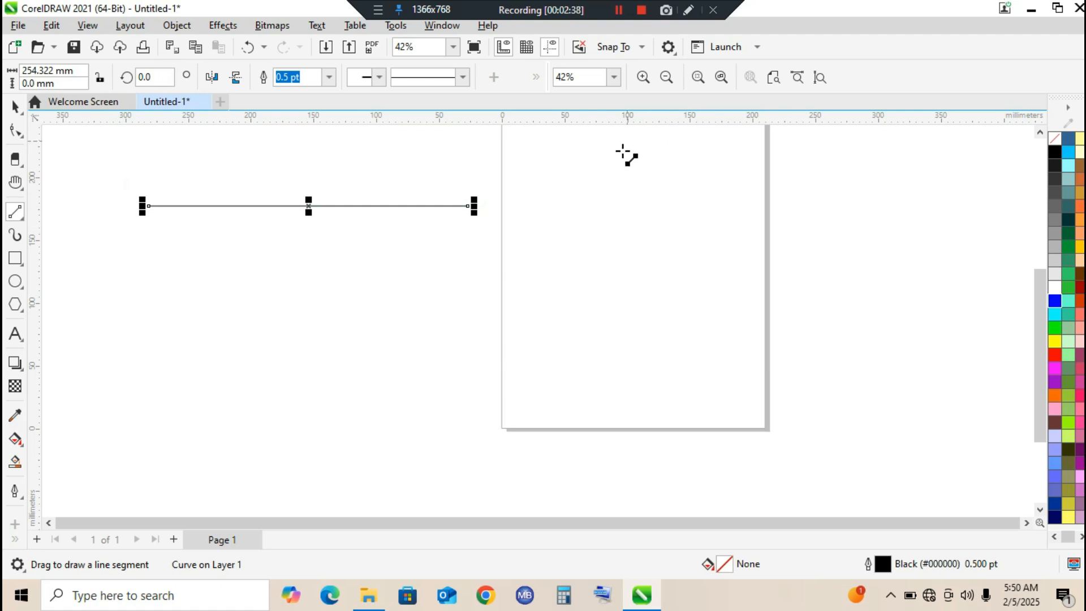
left_click_drag(617, 146, 618, 375)
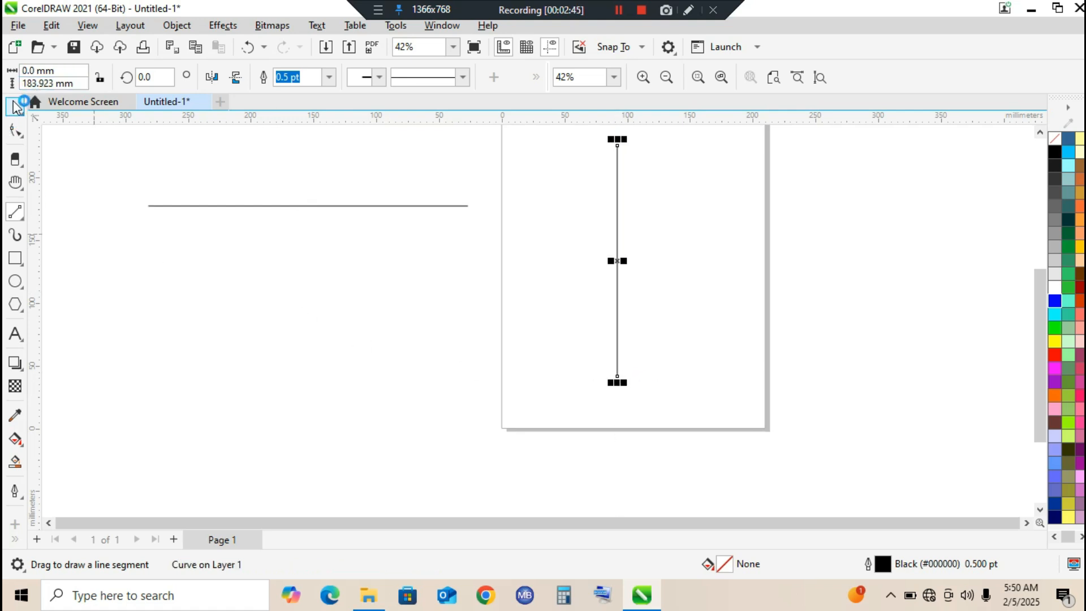
Delete the horizontal line beside the page and the vertical line on the page.
left_click(14, 106)
left_click_drag(73, 171, 490, 261)
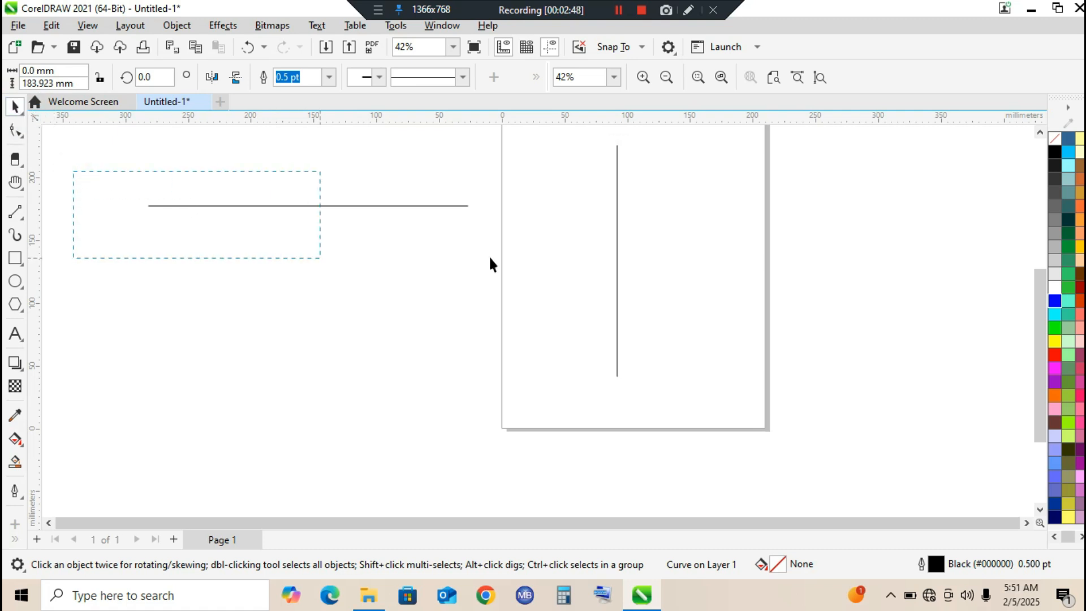
left_click_drag(773, 352, 777, 391)
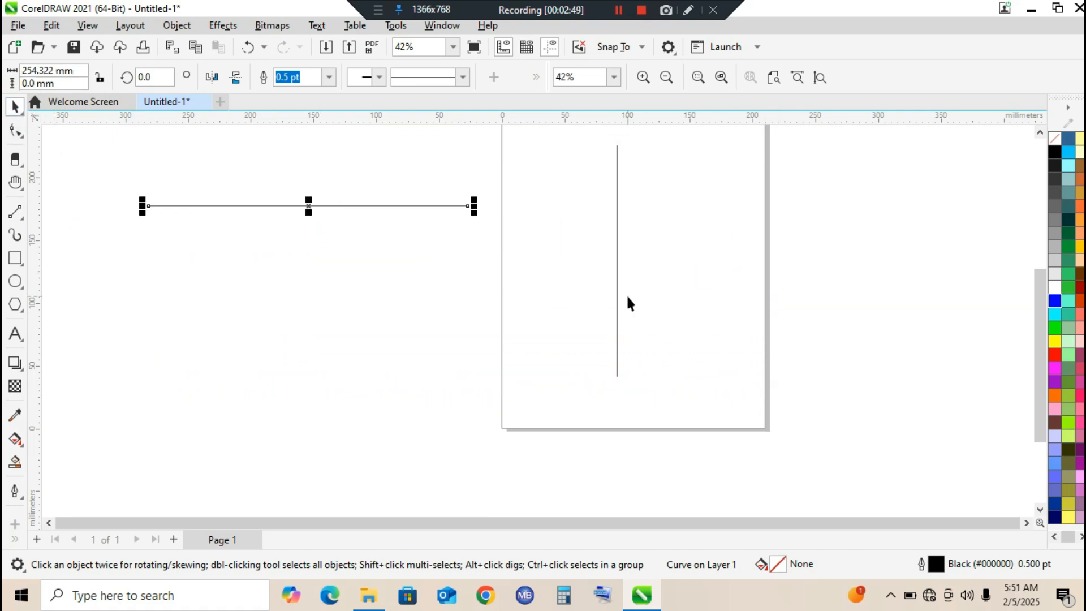
key("Delete")
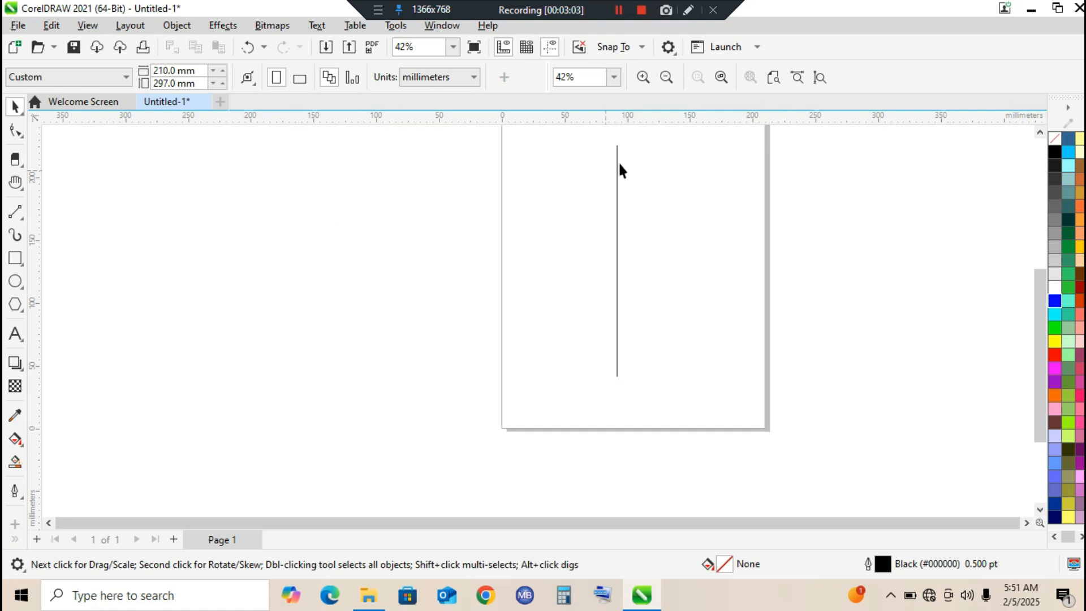
left_click_drag(519, 128, 709, 477)
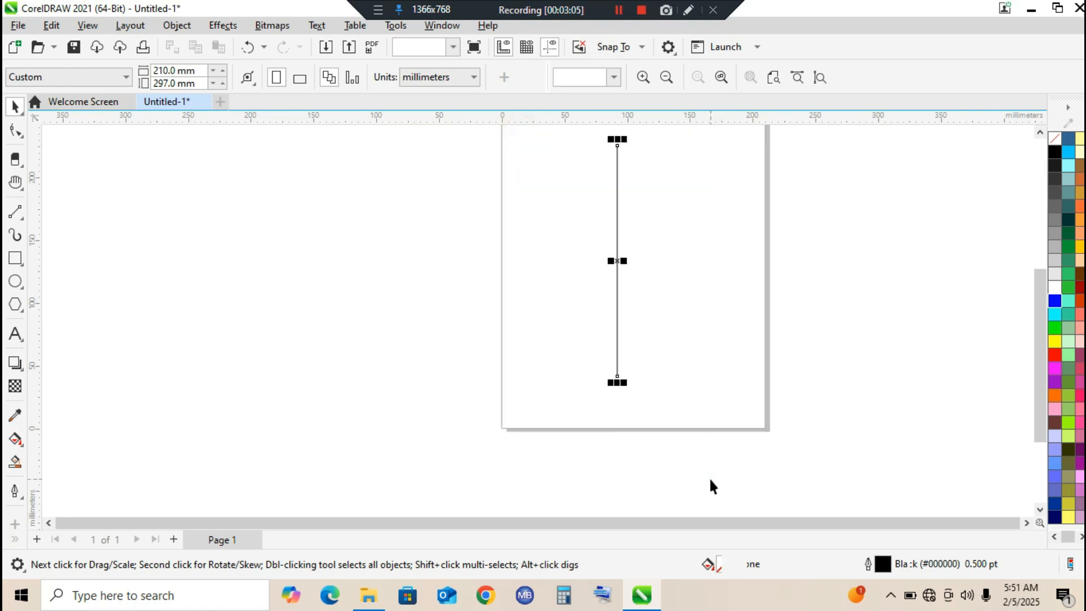
key("Delete")
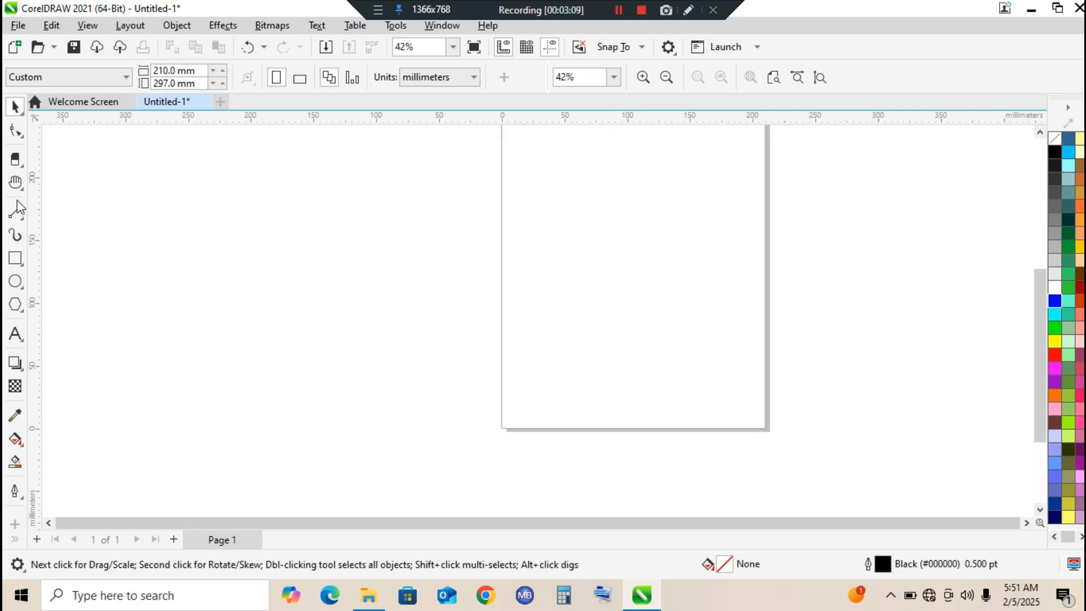
Draw a closed, self-crossing Bézier shape about 79 by 123 mm beside the page and move it to the page's lower-left corner.
left_click(22, 218)
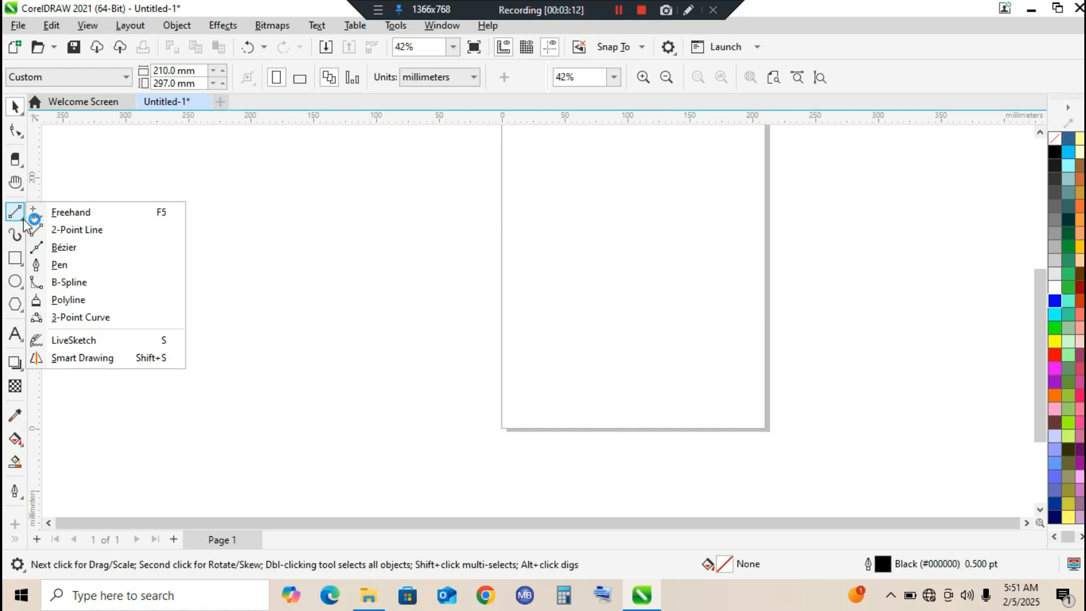
left_click(63, 247)
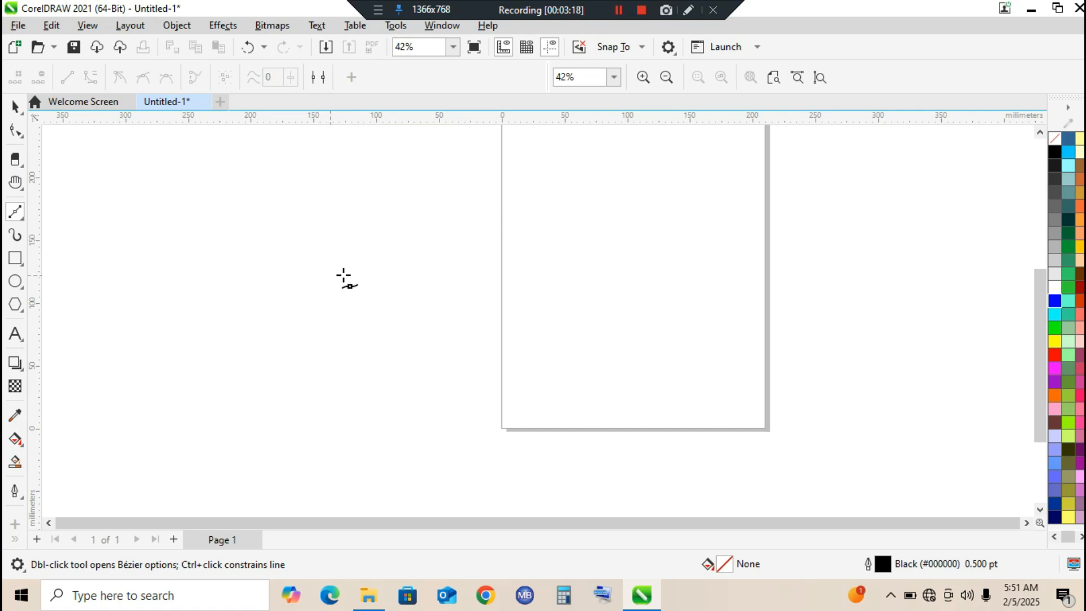
left_click_drag(297, 269, 474, 355)
left_click(275, 136)
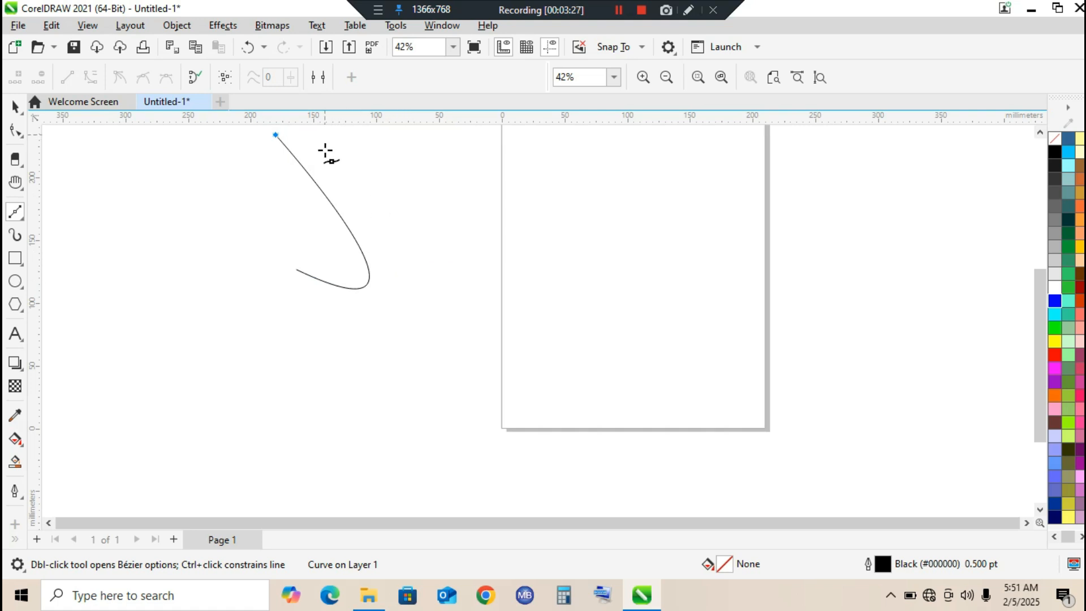
left_click(375, 150)
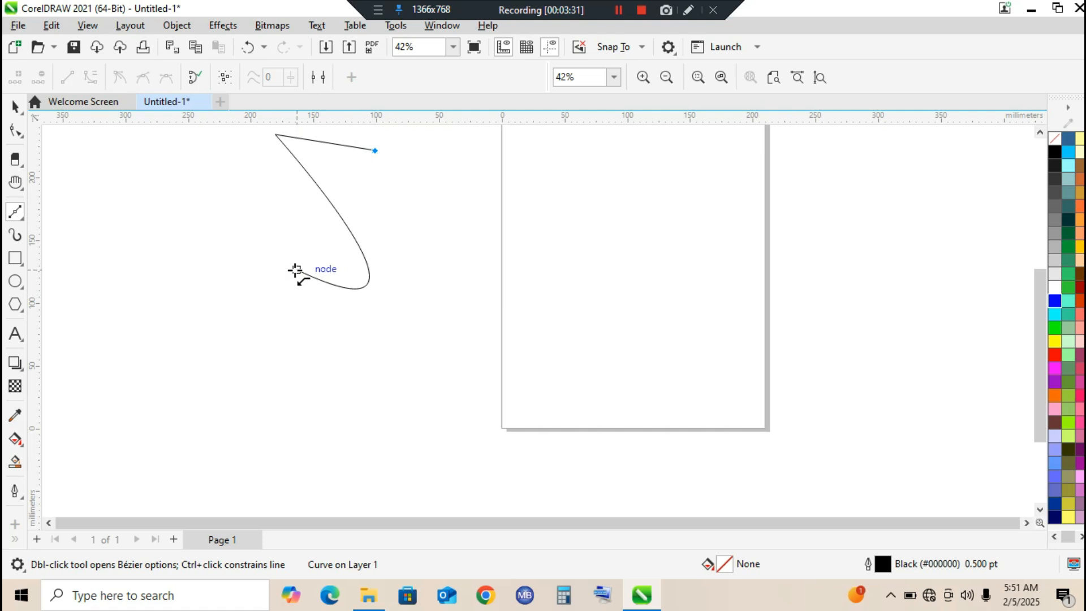
left_click(297, 268)
left_click(15, 107)
left_click_drag(353, 186, 497, 334)
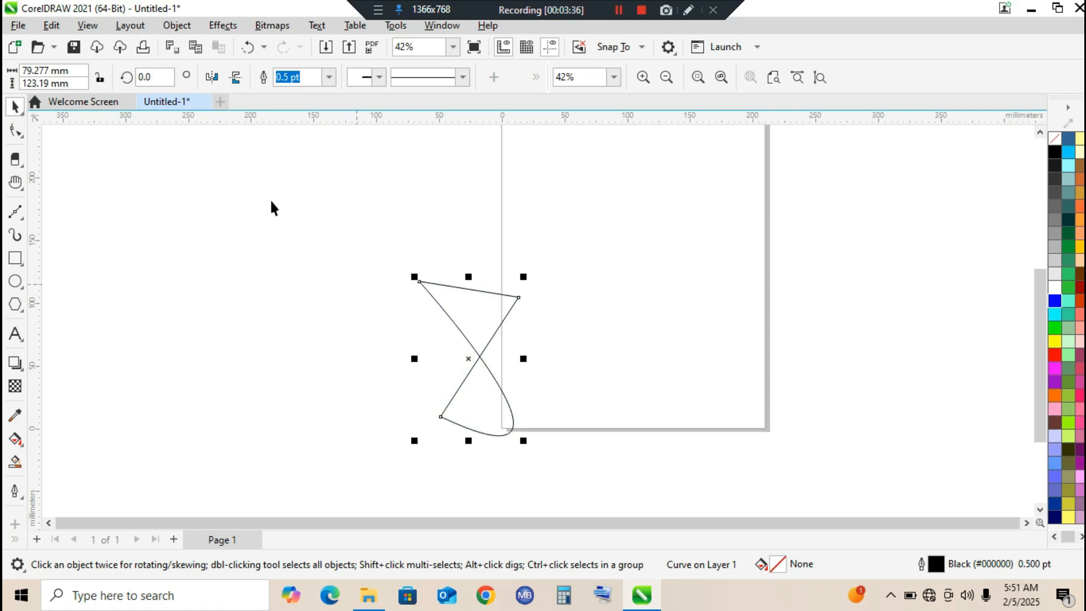
Round the shape's upper-right corner by adding nodes beside it and deleting the corner nodes, and shift the two remaining nodes slightly.
left_click(15, 130)
mouse_move(504, 323)
left_mouse_down()
mouse_move(525, 334)
mouse_move(504, 320)
left_mouse_up()
double_click(513, 309)
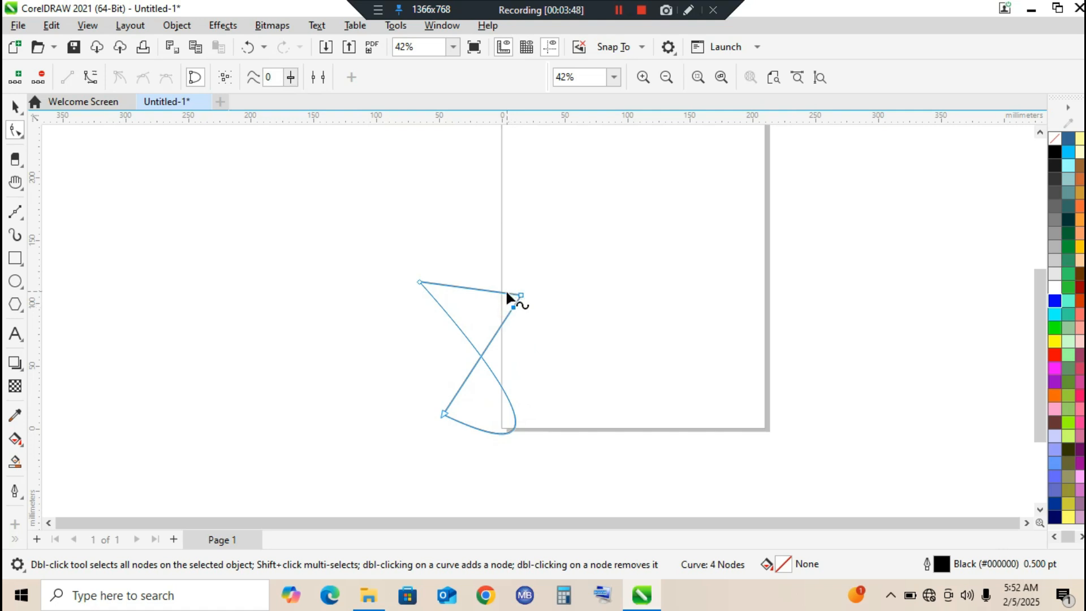
double_click(507, 293)
left_click_drag(504, 276, 544, 327)
left_click(41, 77)
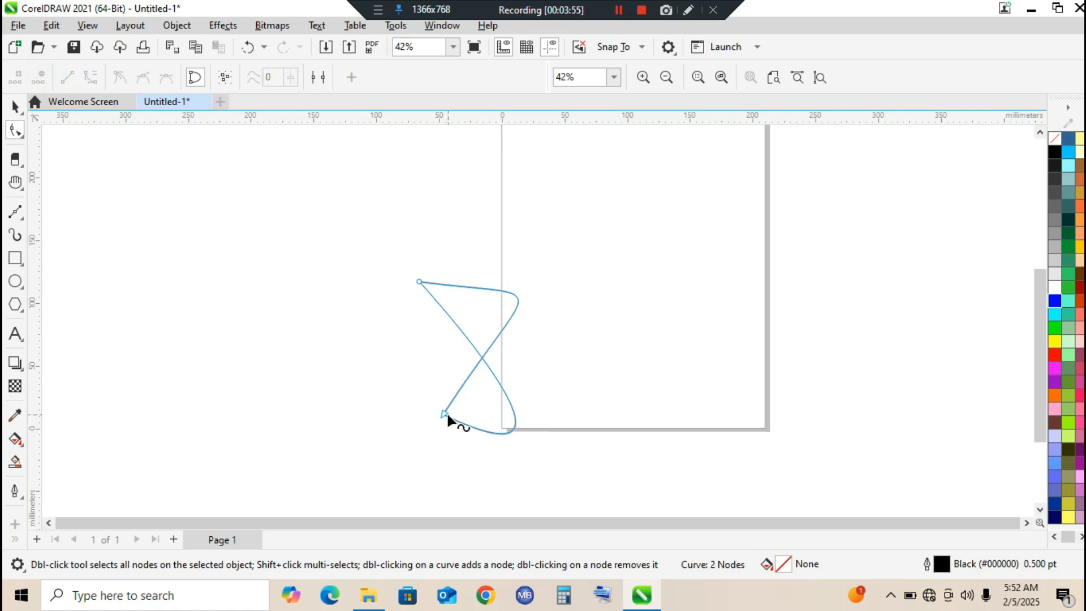
left_click_drag(444, 414, 439, 418)
left_click_drag(419, 282, 430, 283)
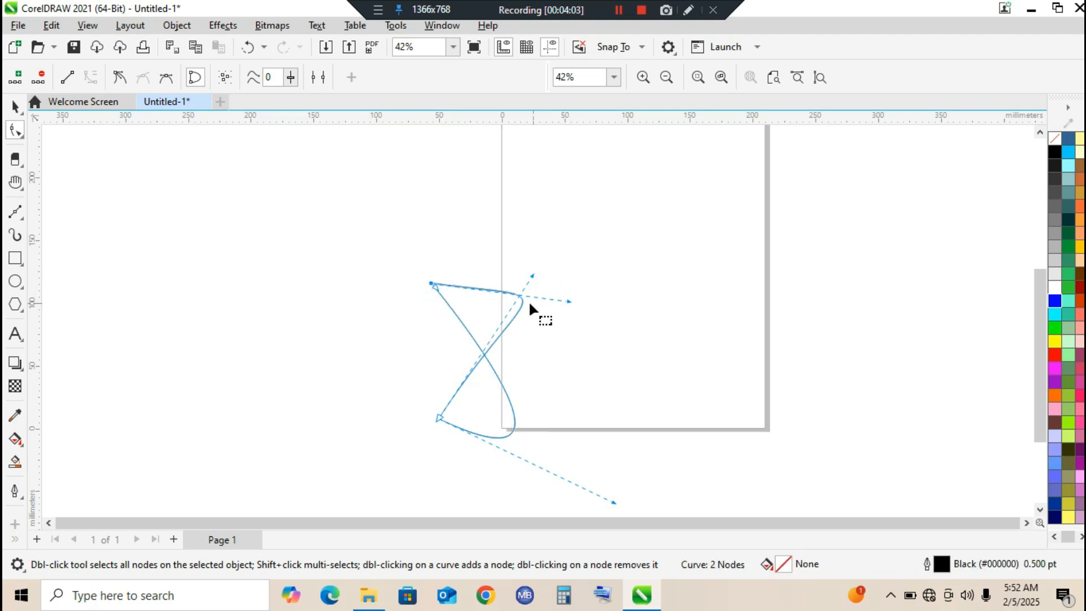
Copy the shape, rotate the copy about 84.7° and place it over the original so their crossing points meet as four petals.
left_click(15, 106)
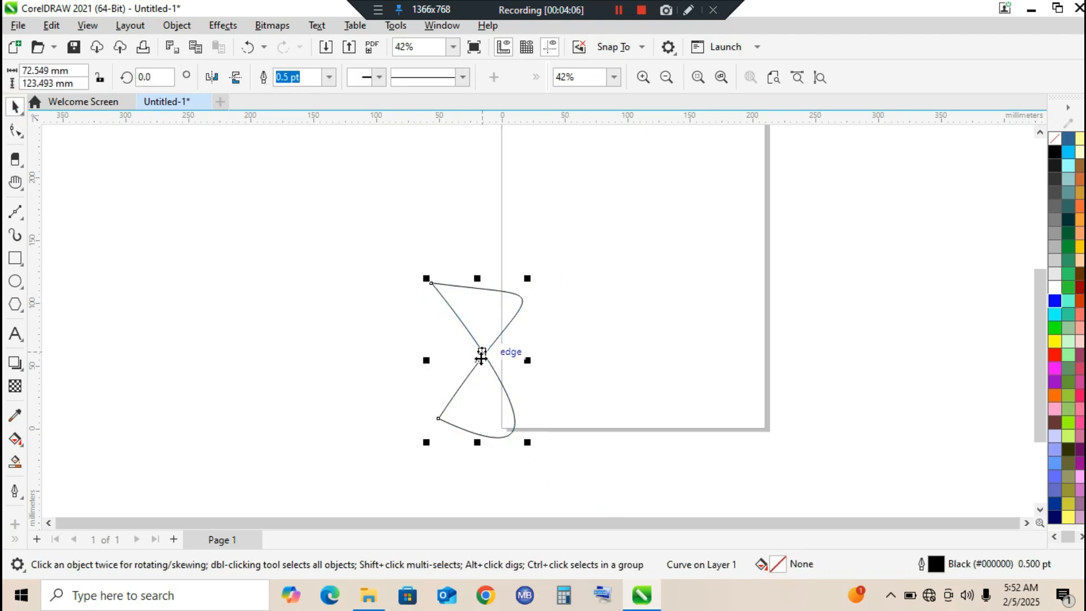
left_click_drag(481, 357, 669, 360)
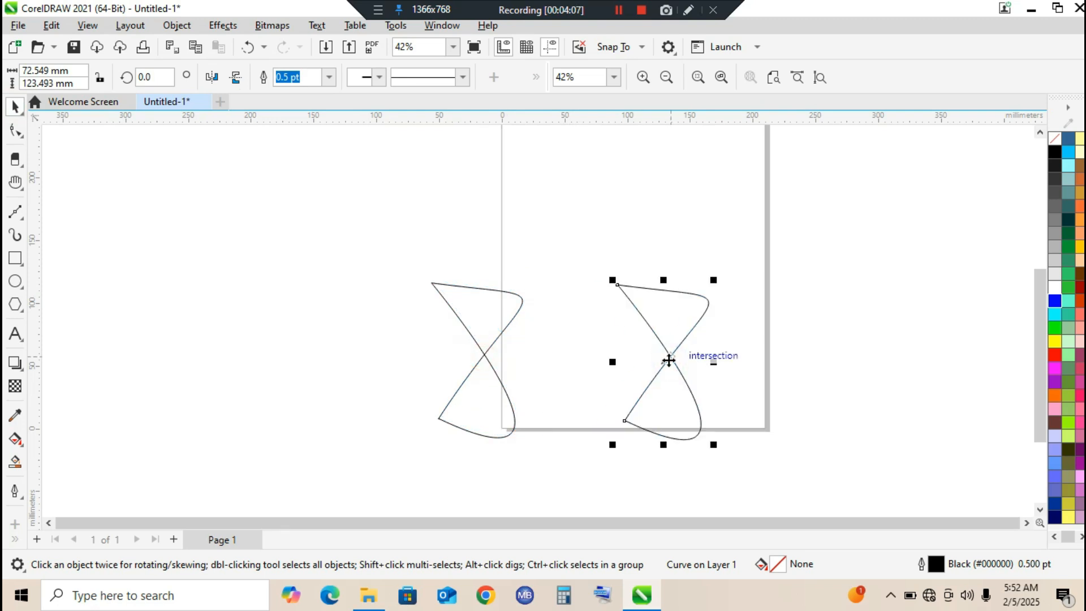
left_click(669, 361)
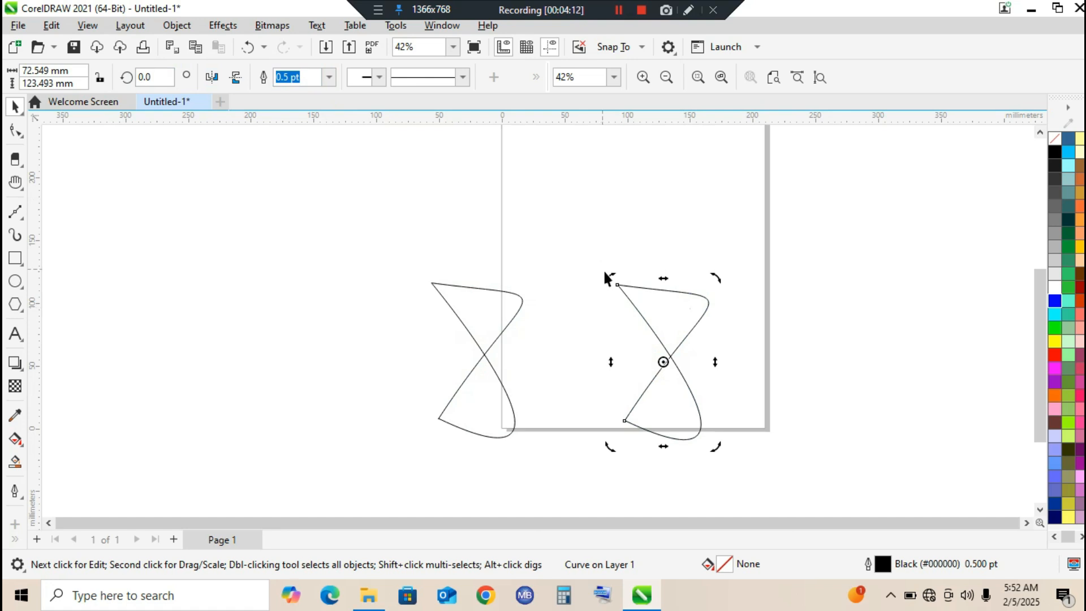
left_click_drag(609, 280, 588, 402)
left_click(648, 247)
left_click_drag(677, 362, 504, 358)
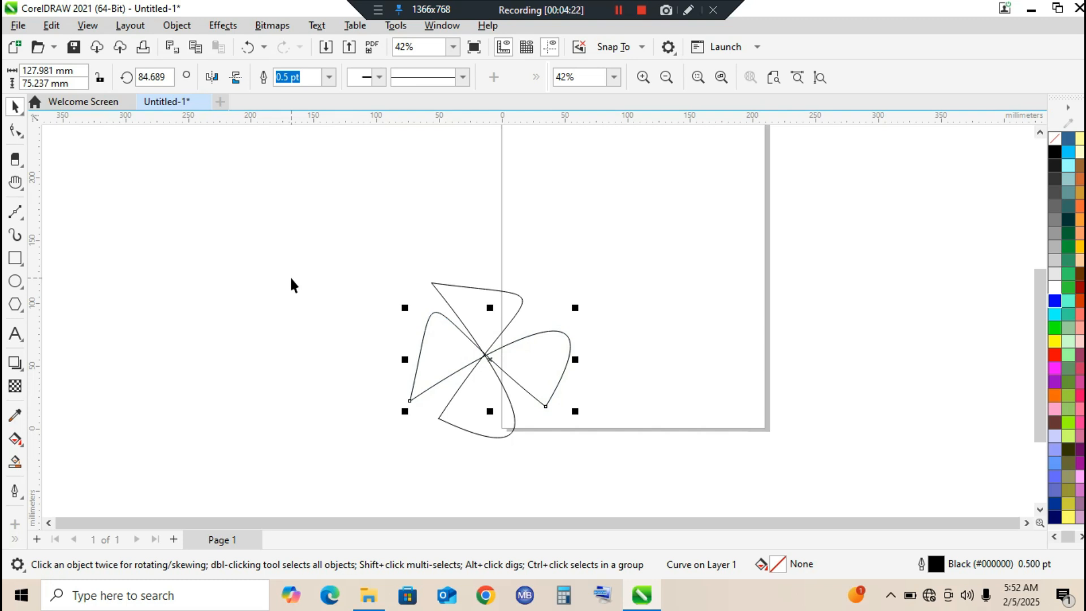
left_click(461, 346)
left_click_drag(460, 345, 461, 347)
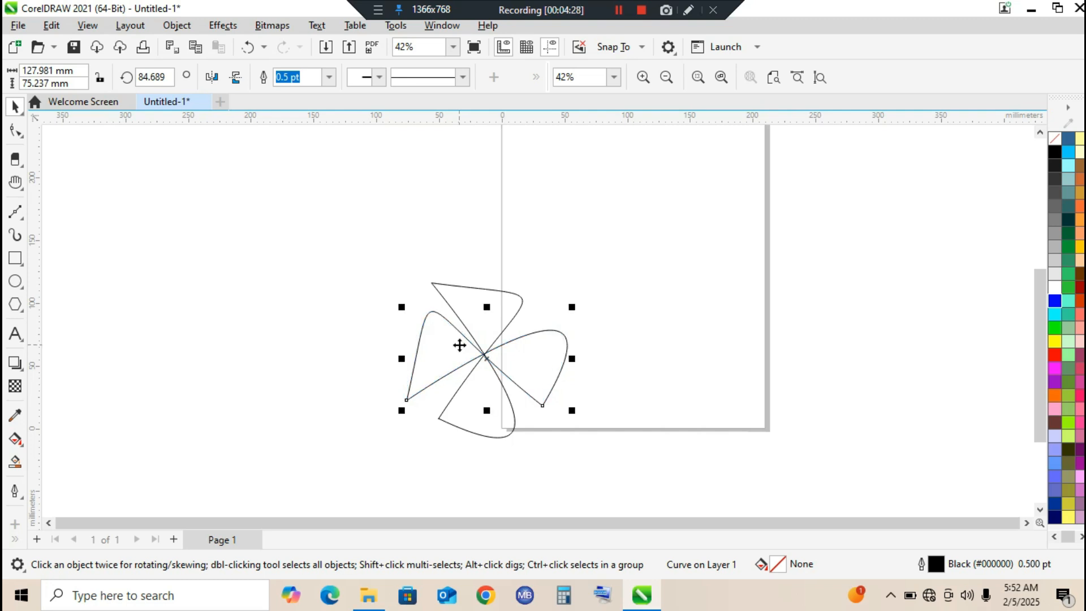
Select both petal shapes and try blue and green fills before filling them with grey-teal (#669999).
left_click(291, 233)
left_click_drag(275, 225, 586, 432)
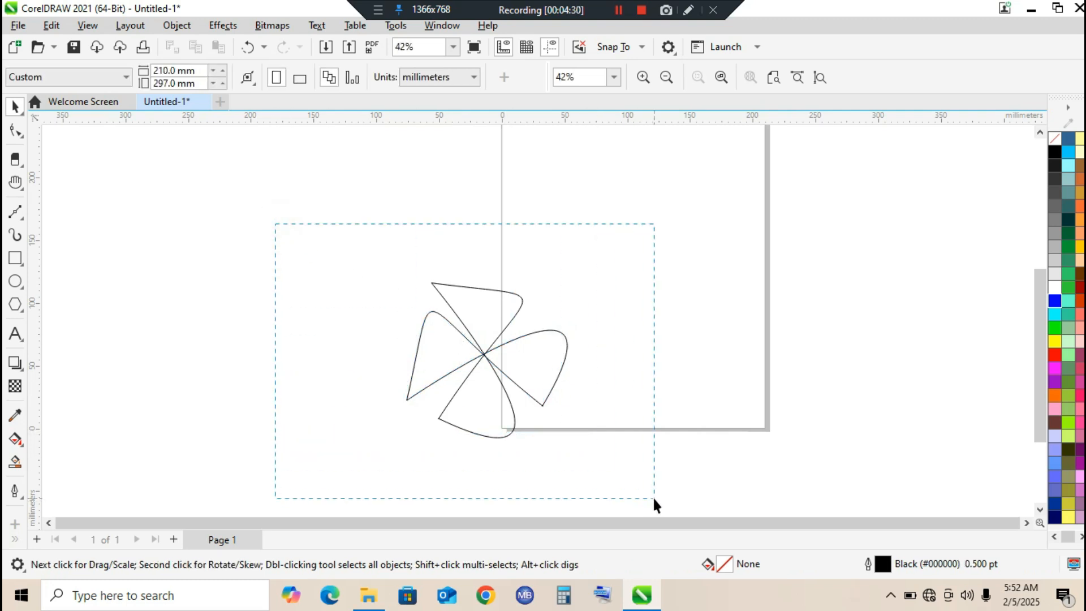
left_click_drag(655, 500, 655, 501)
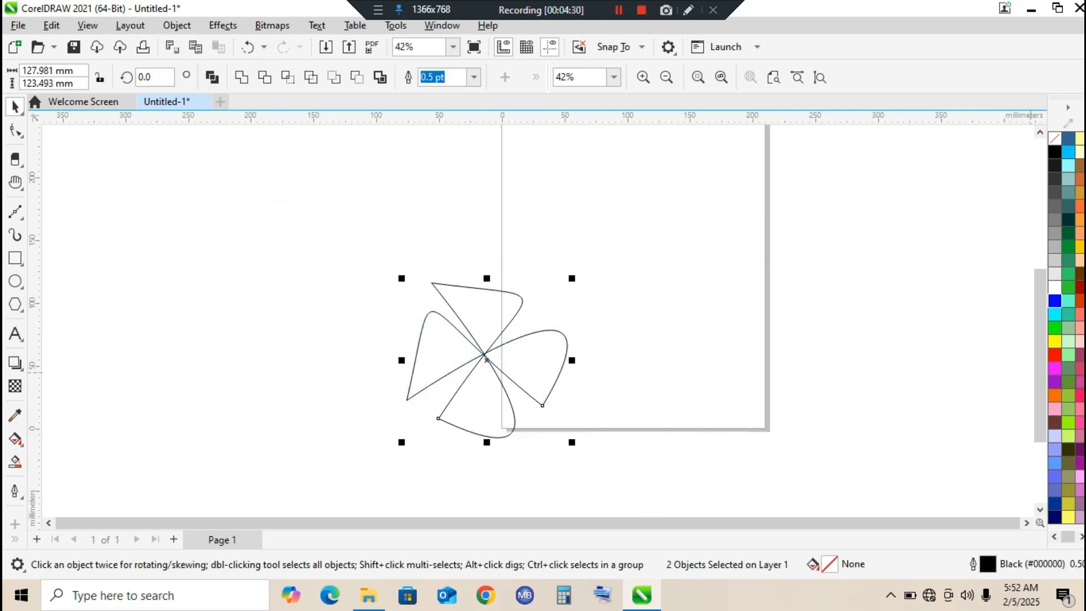
left_click(1054, 303)
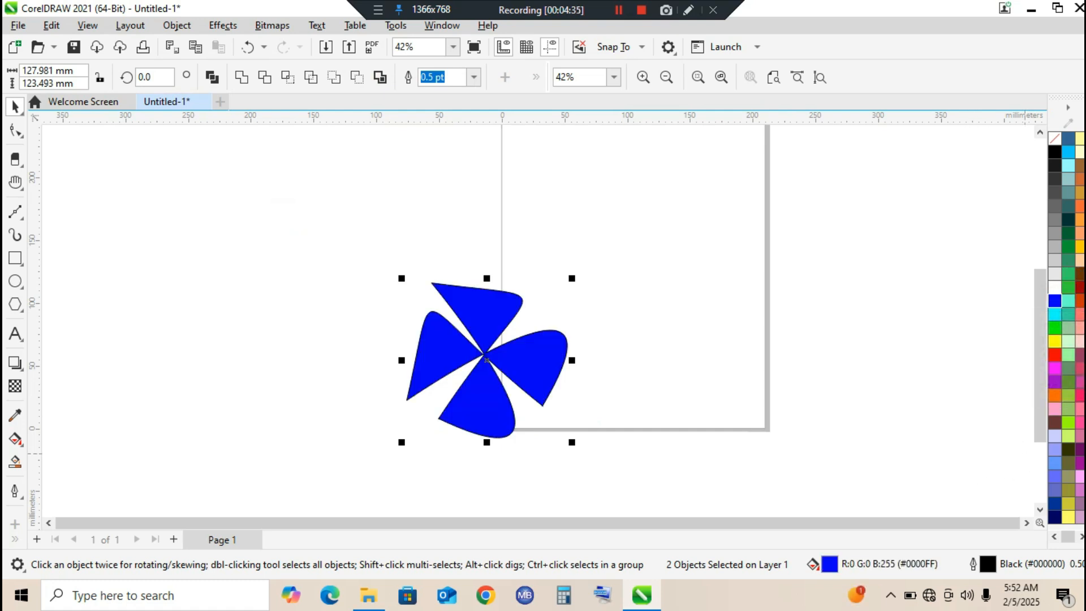
left_click(1056, 328)
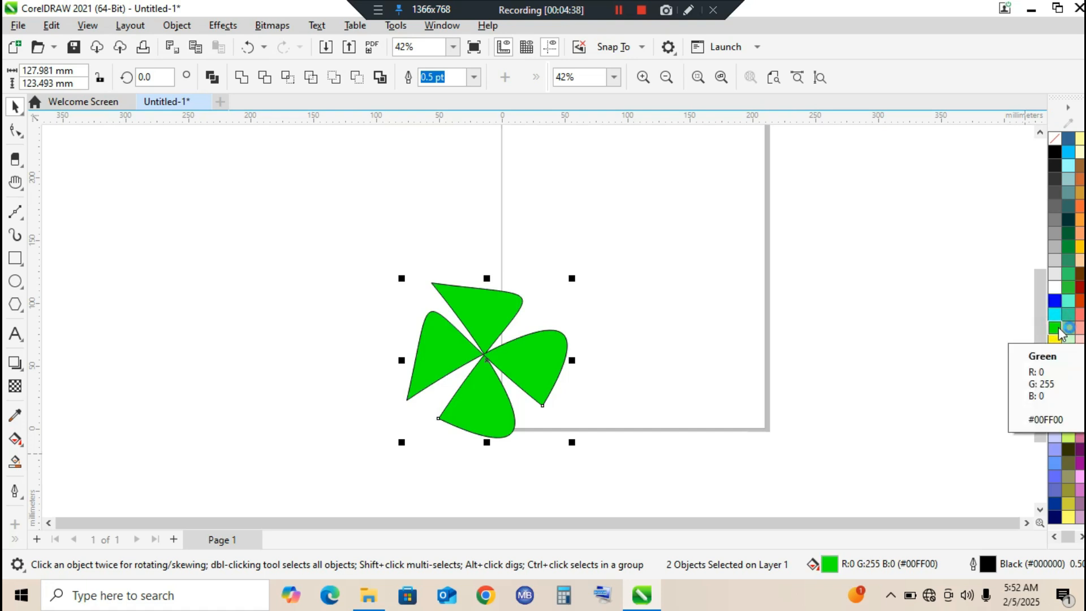
left_click(1067, 195)
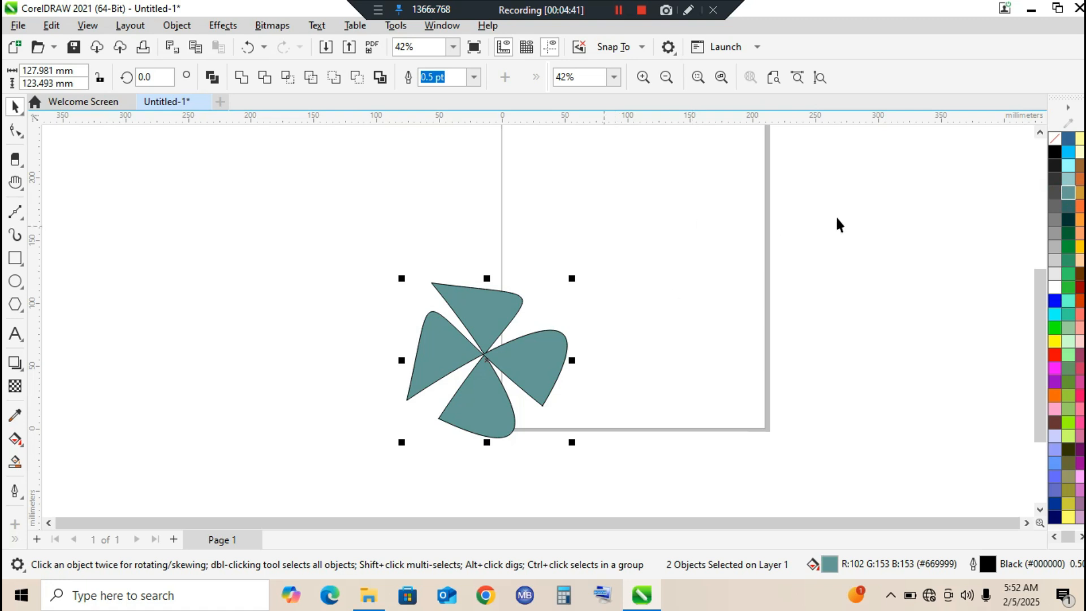
Remove the outline from both petal shapes and nudge the rotated one slightly to the right.
right_click(1059, 136)
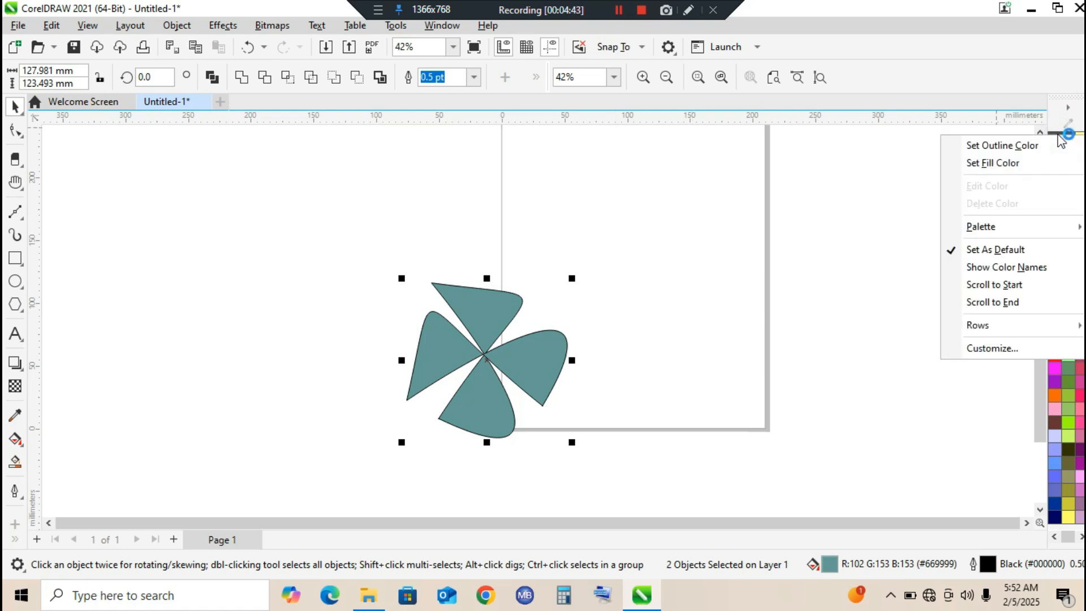
left_click(1044, 142)
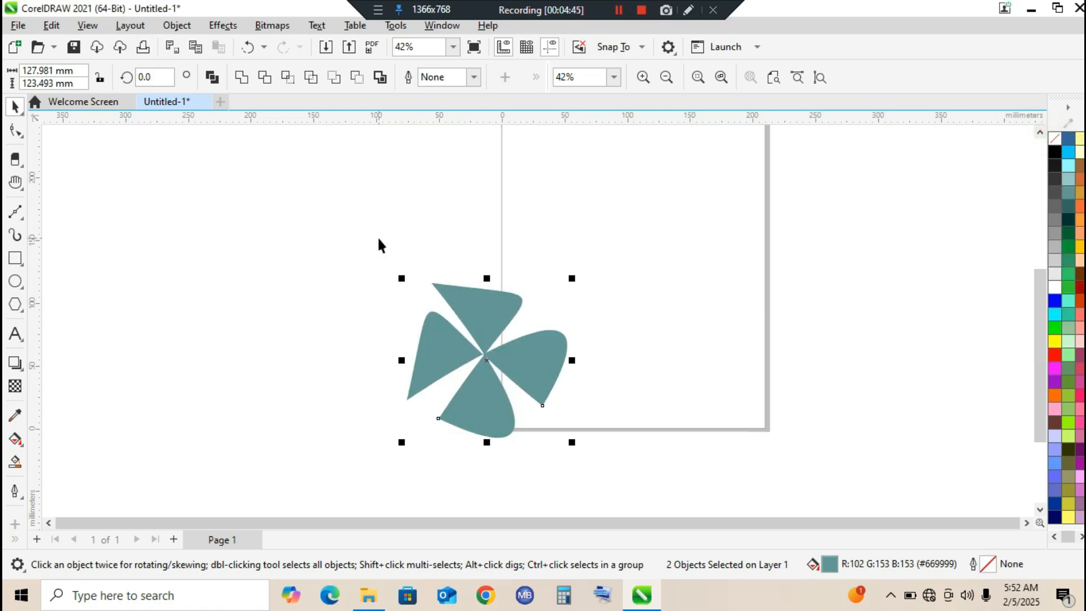
left_click(305, 233)
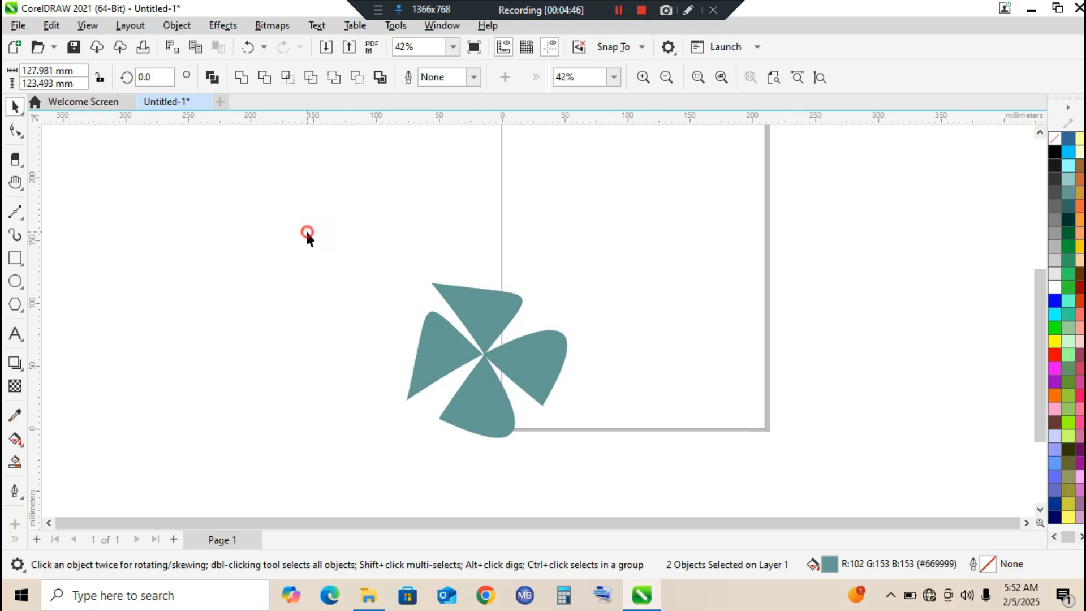
left_click(513, 350)
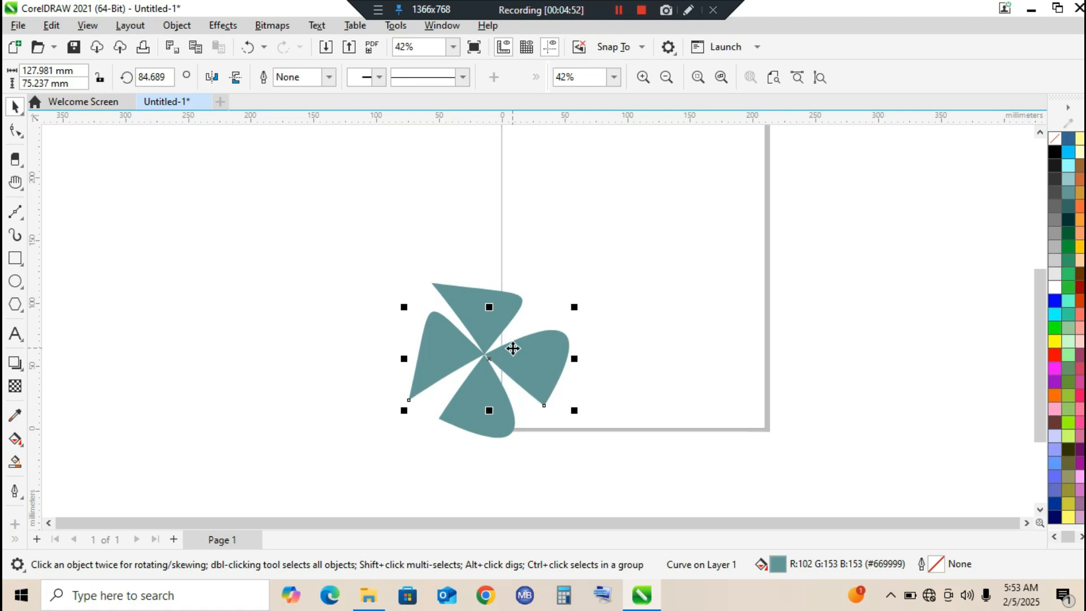
left_click(286, 266)
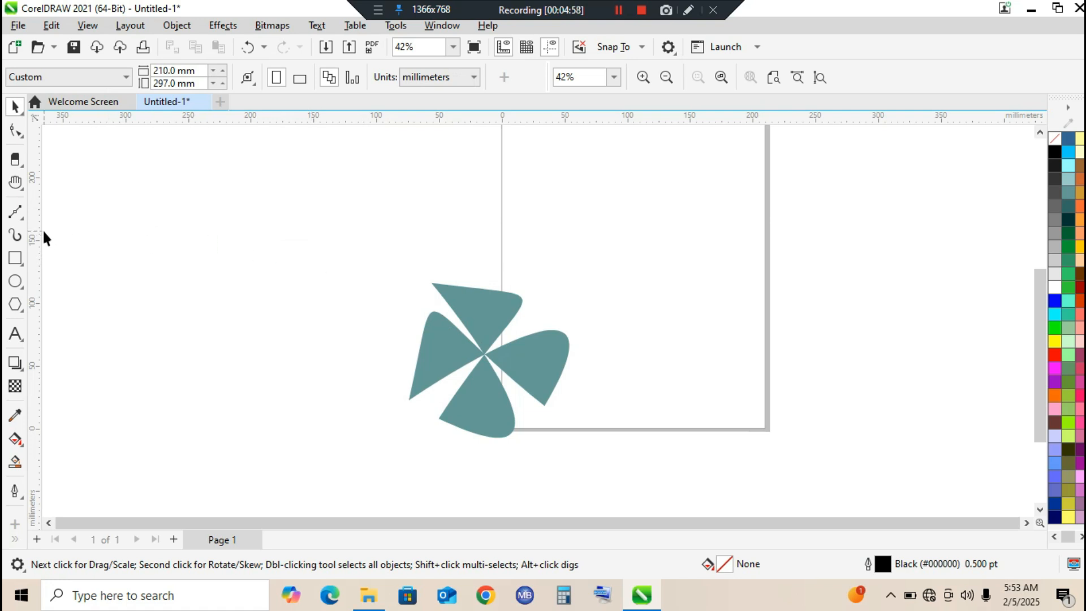
Draw a short Pen line about 15 by 5 mm in the empty area left of the page.
left_click(22, 221)
left_click(21, 220)
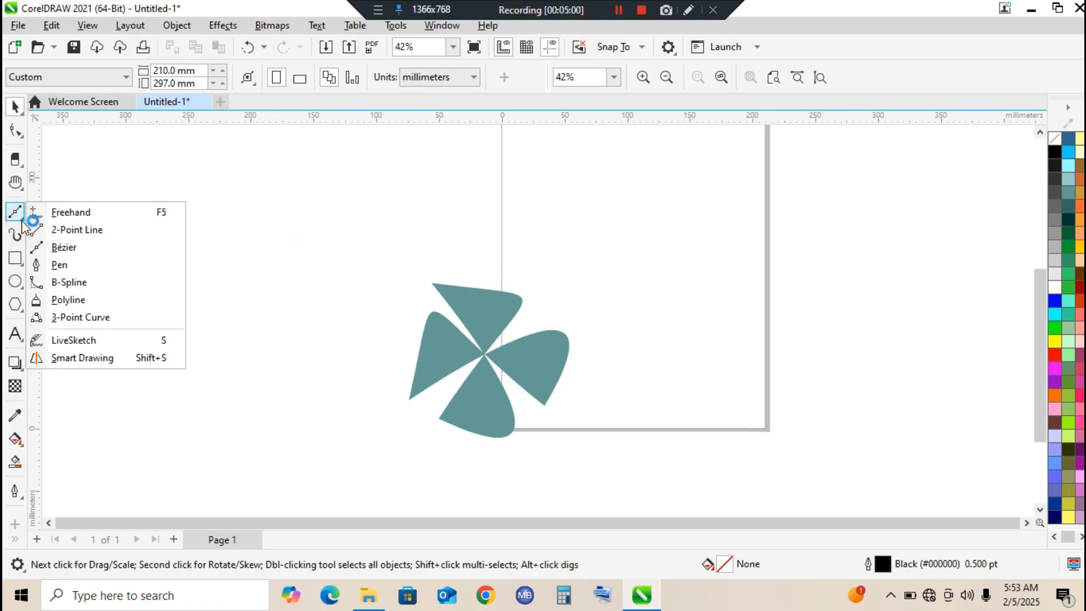
left_click(67, 264)
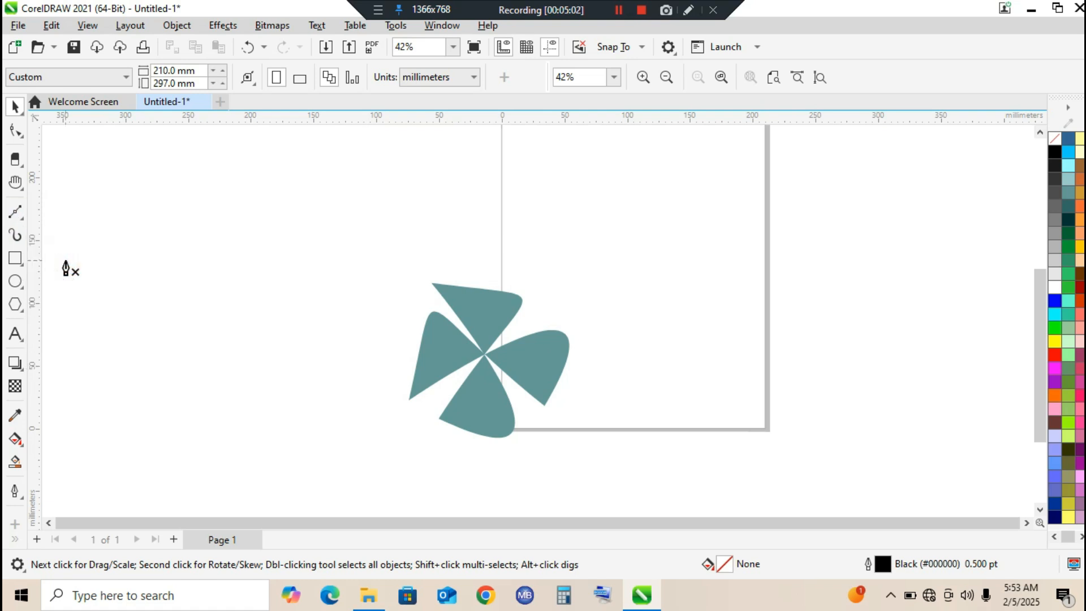
left_click(143, 209)
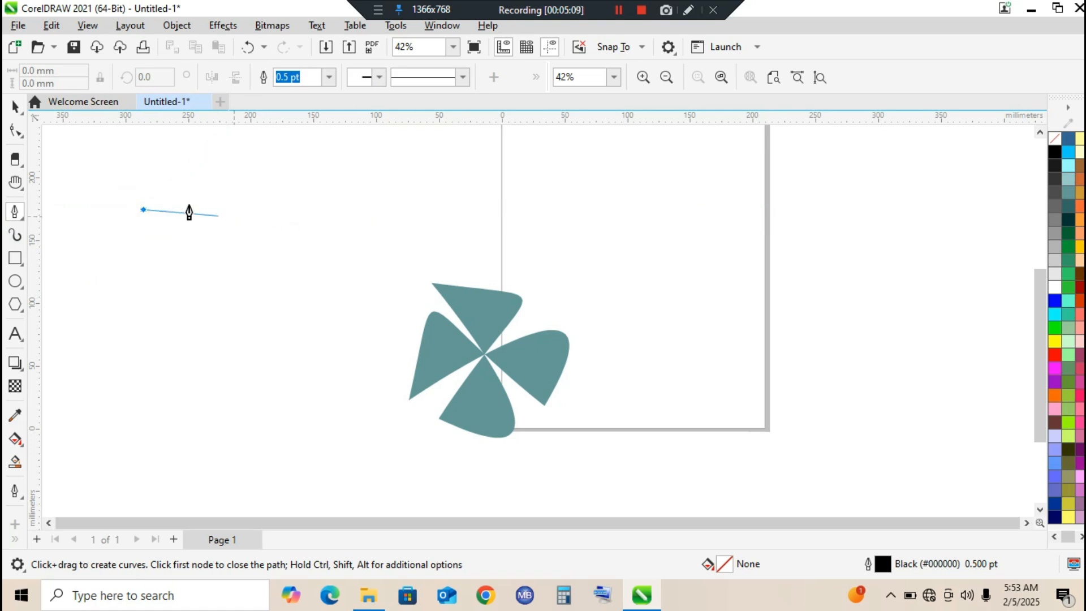
left_click(163, 206)
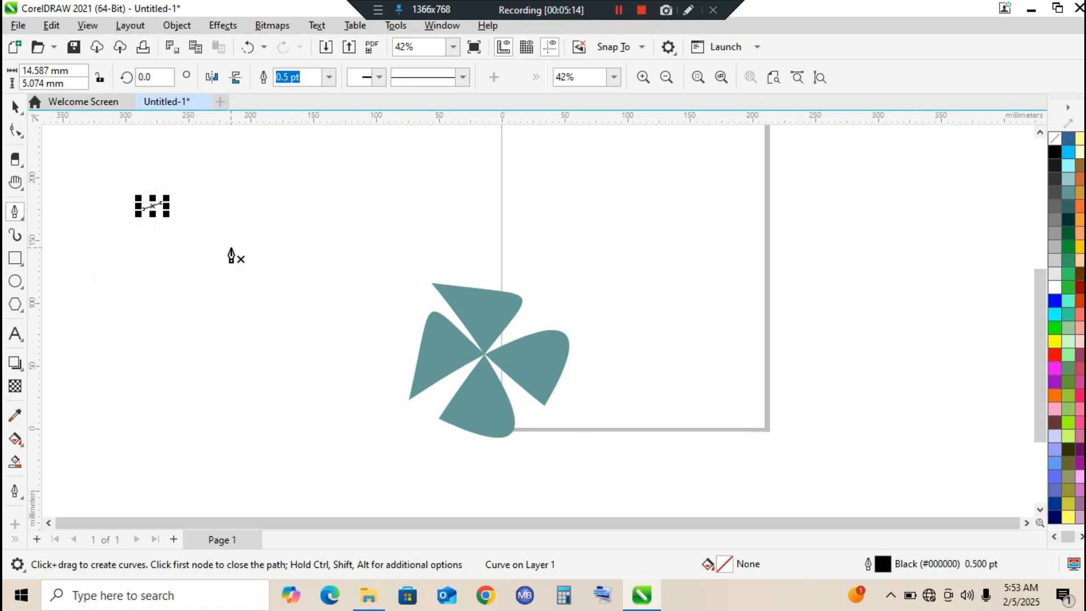
Draw an open four-segment zigzag Pen path about 208 by 136 mm above the petal figure.
left_click(253, 230)
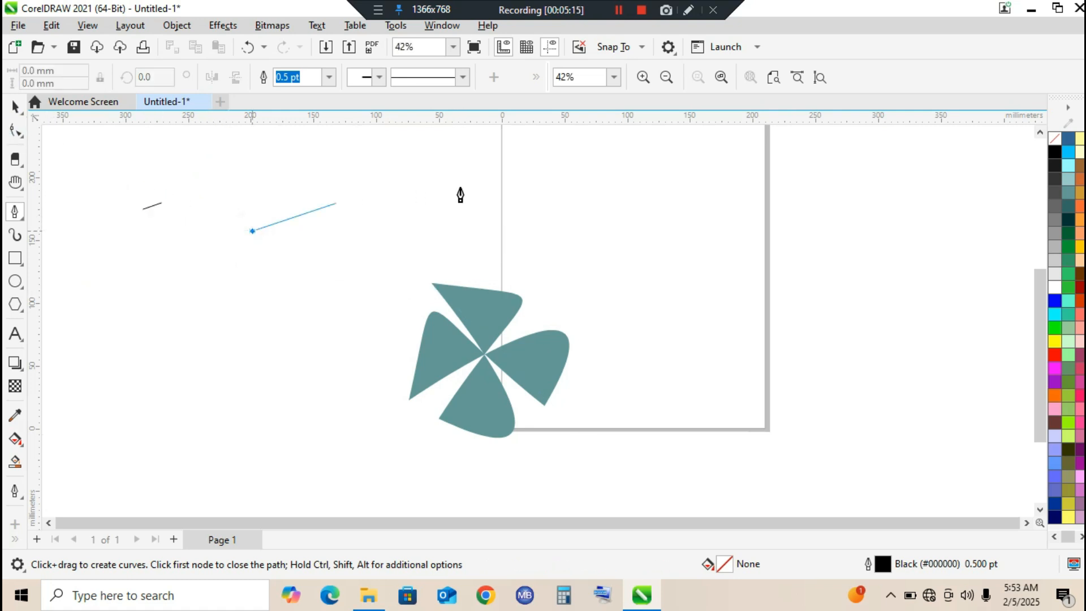
left_click(513, 213)
left_click(368, 335)
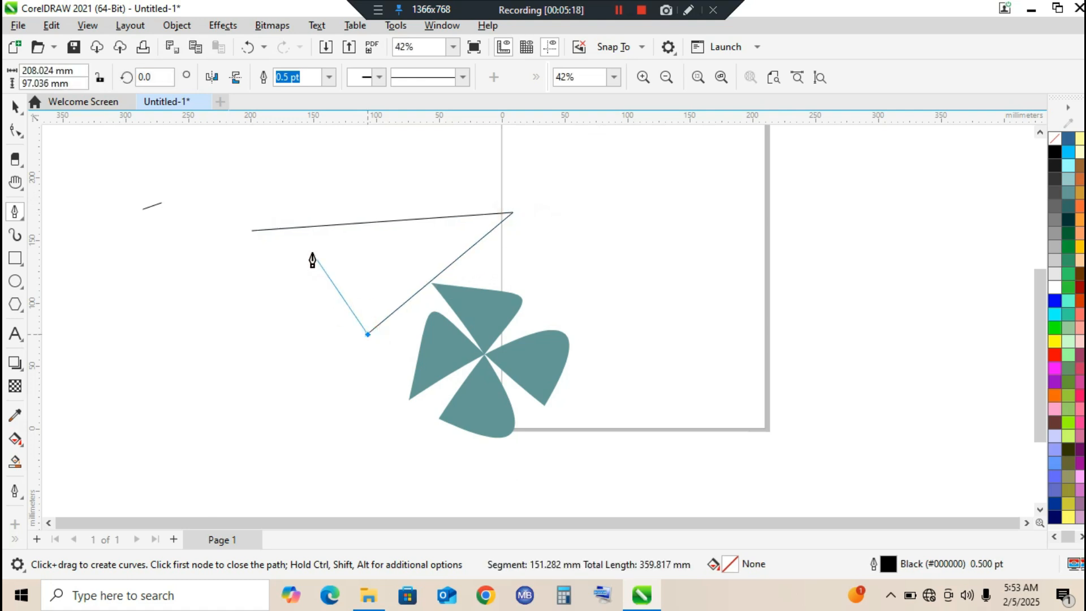
left_click(301, 164)
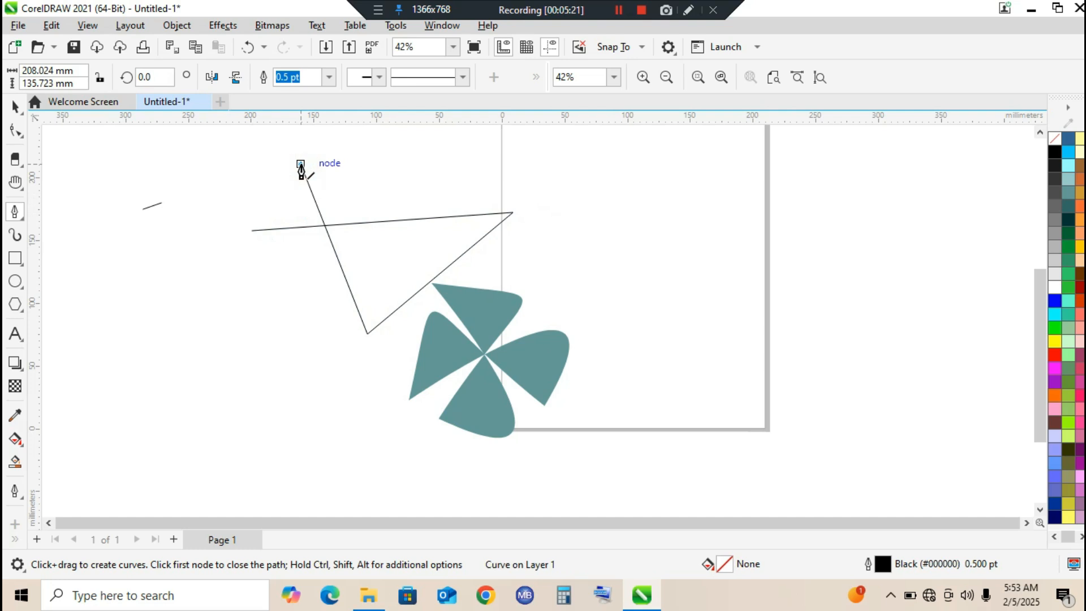
double_click(425, 255)
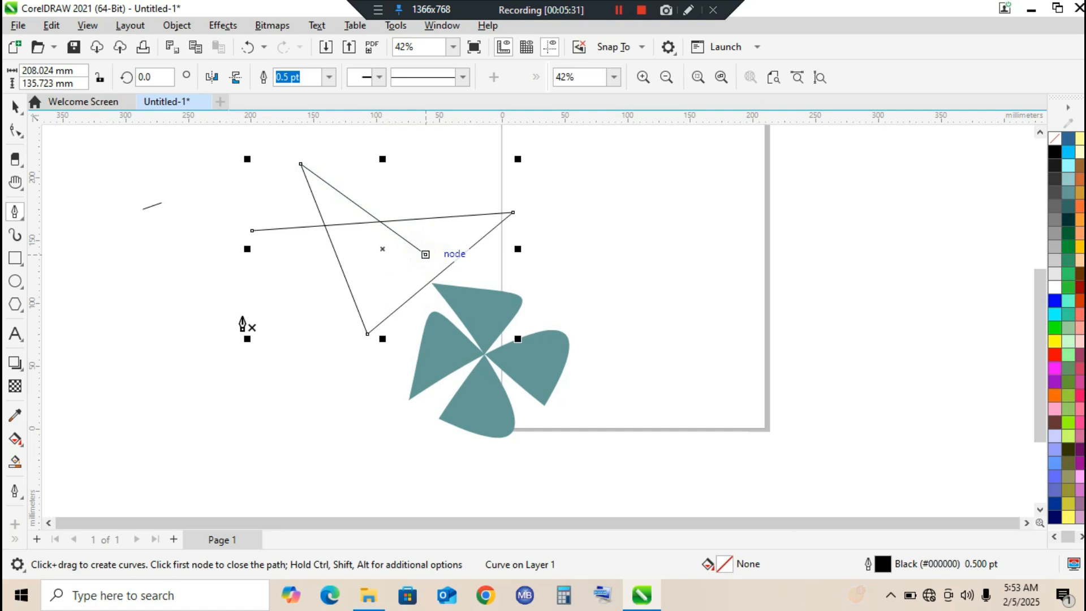
Draw an open three-segment Pen path about 102 by 162 mm left of the petal figure, crossing itself.
left_click(135, 229)
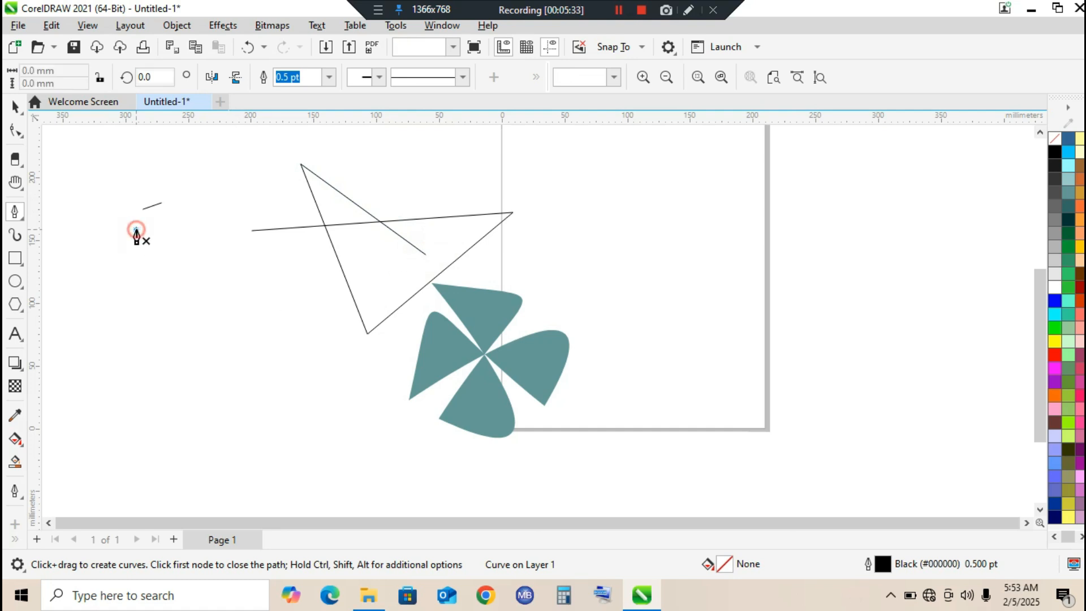
left_click(265, 380)
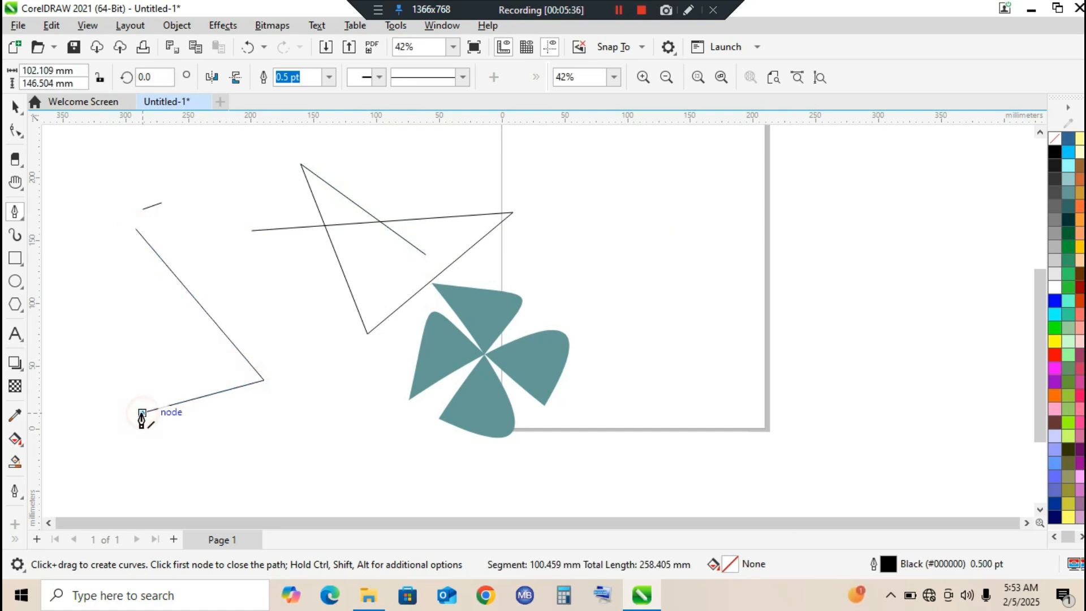
left_click(143, 413)
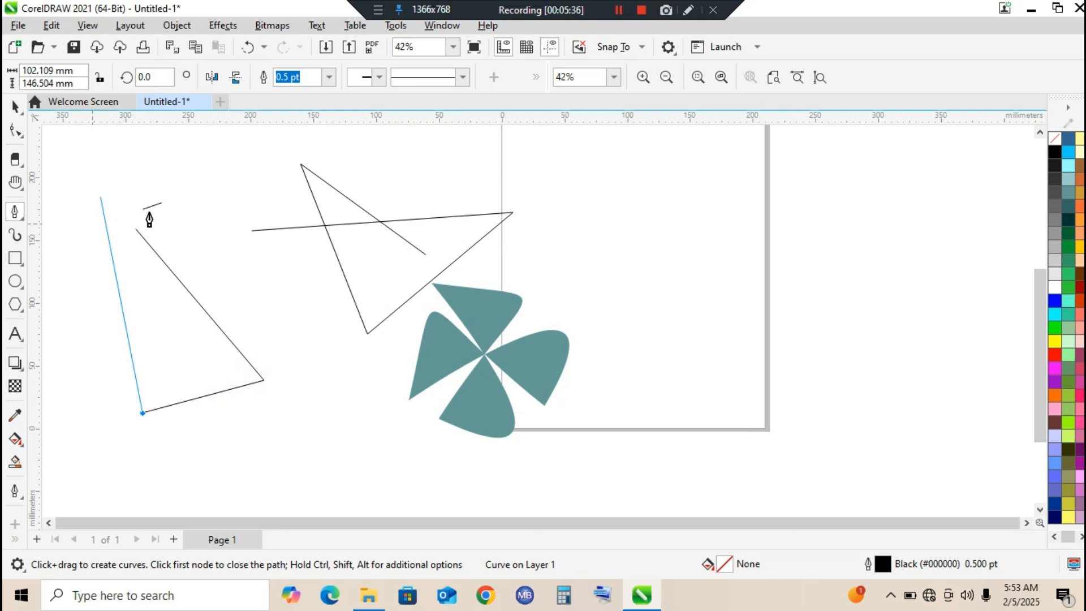
double_click(225, 209)
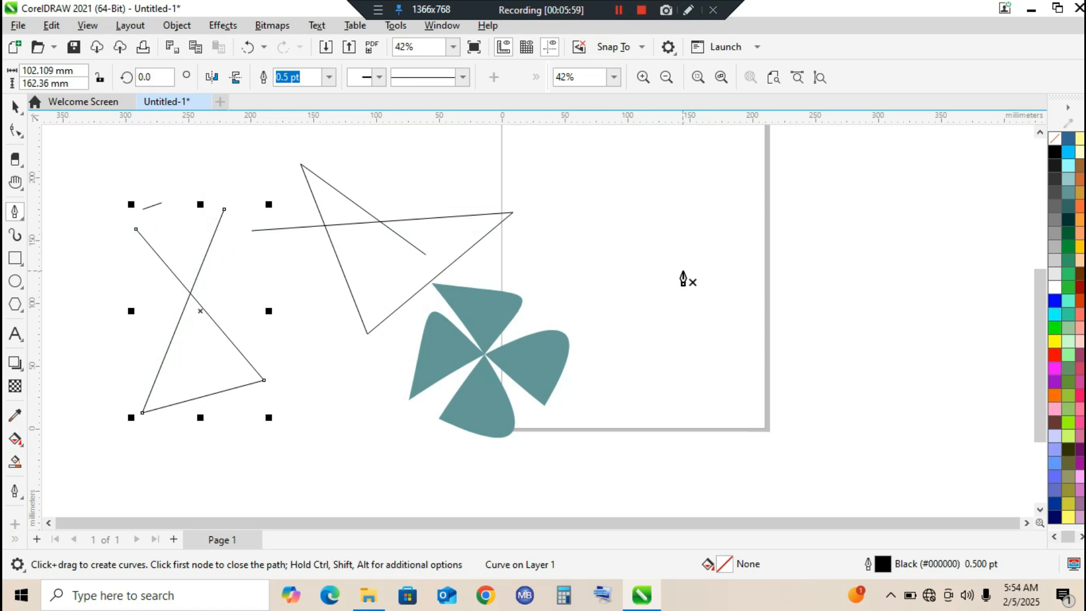
Draw a closed Pen triangle about 150 by 103 mm across the page's right edge and fill it yellow.
left_click(640, 286)
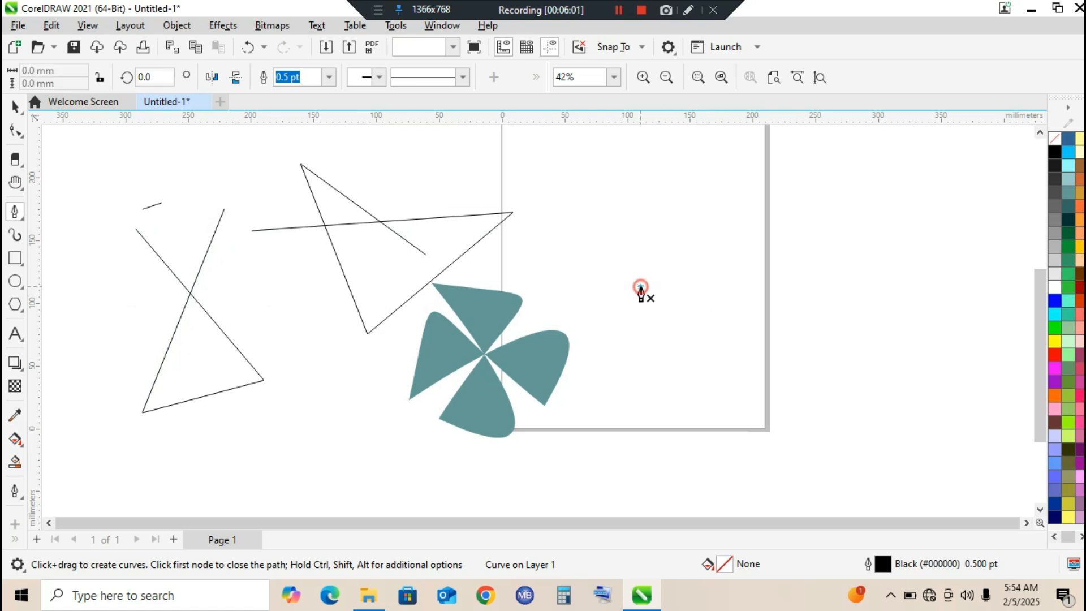
left_click(829, 328)
left_click(680, 415)
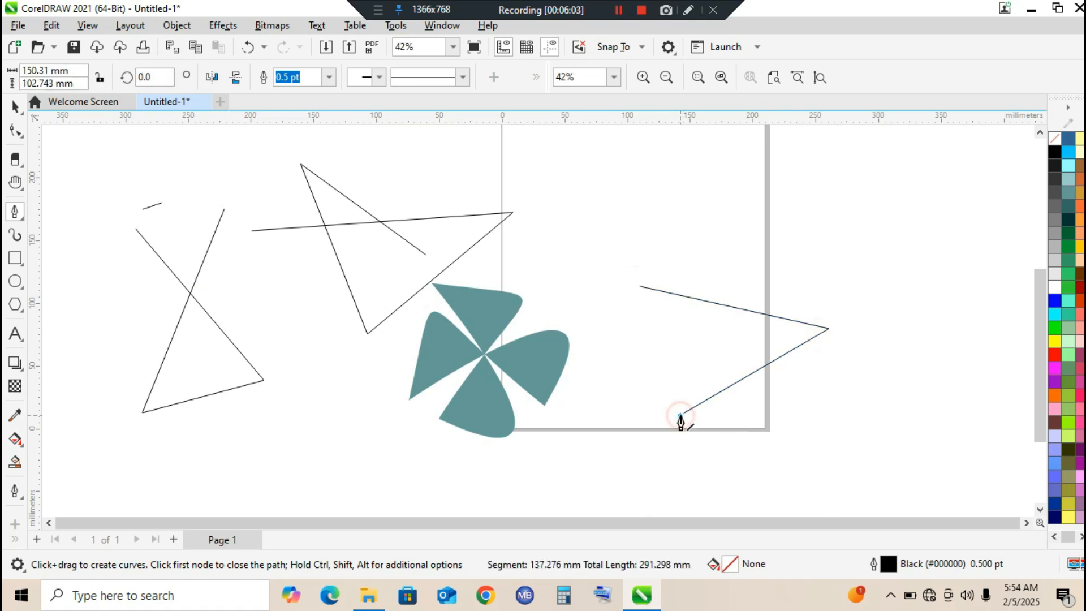
left_click(639, 286)
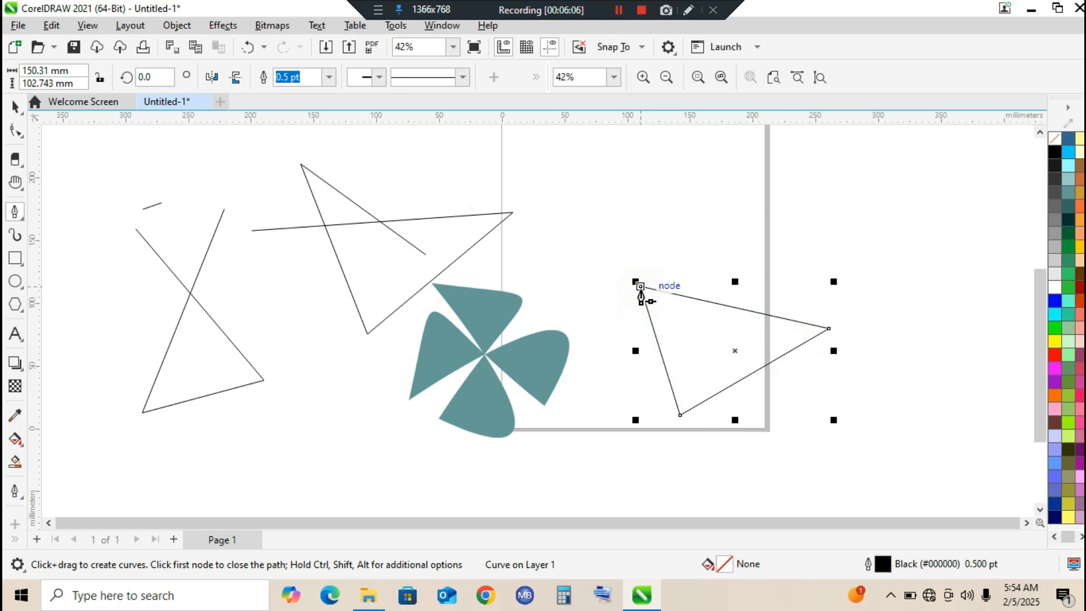
left_click(1055, 341)
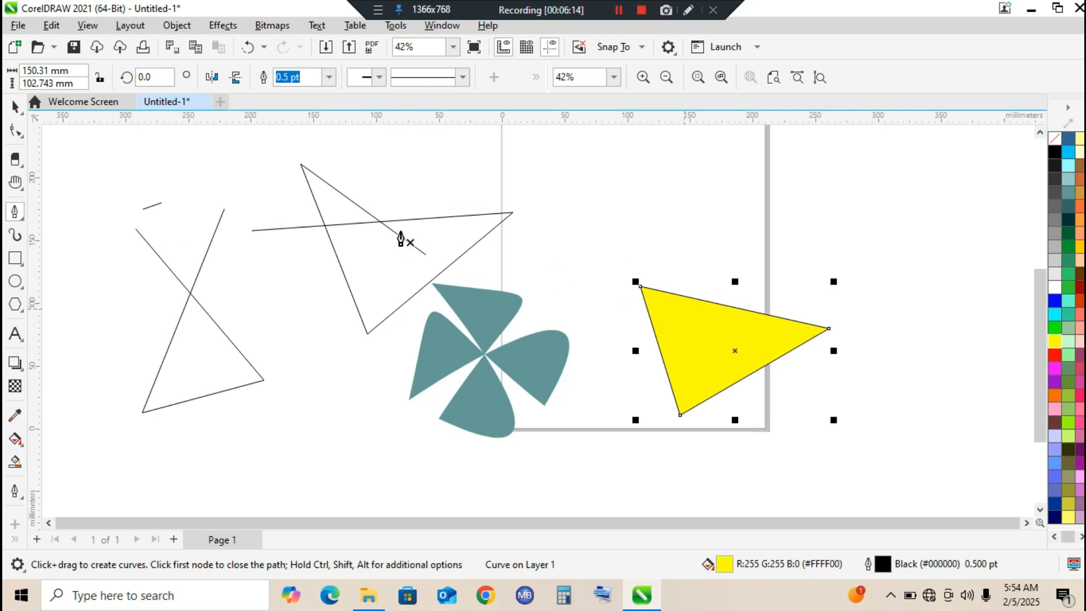
Delete the three open Pen paths left of and above the petal figure together.
left_click(15, 107)
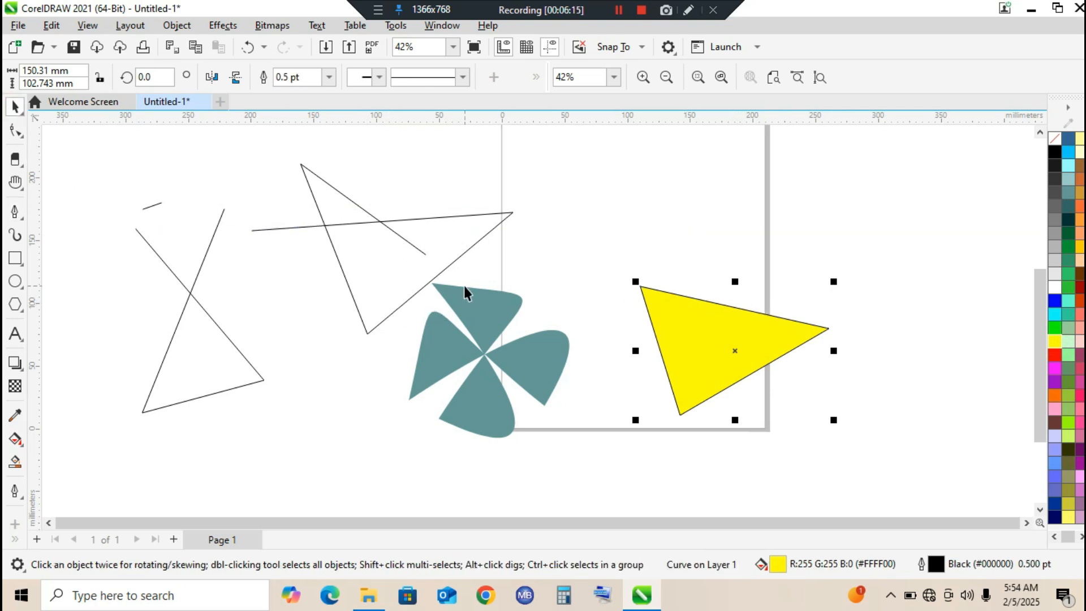
left_click_drag(93, 149, 518, 467)
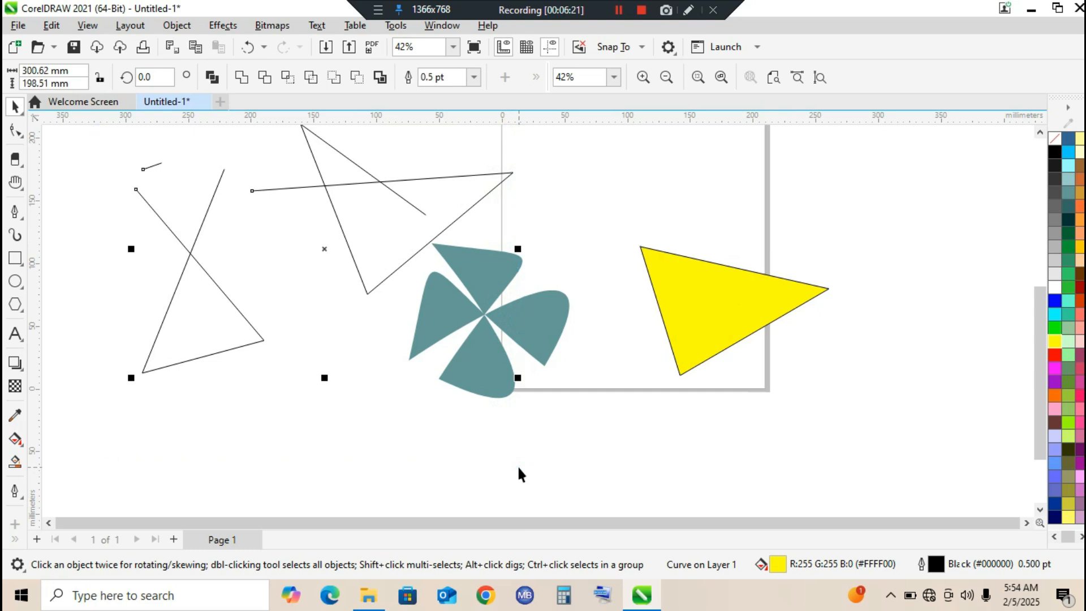
key("Delete")
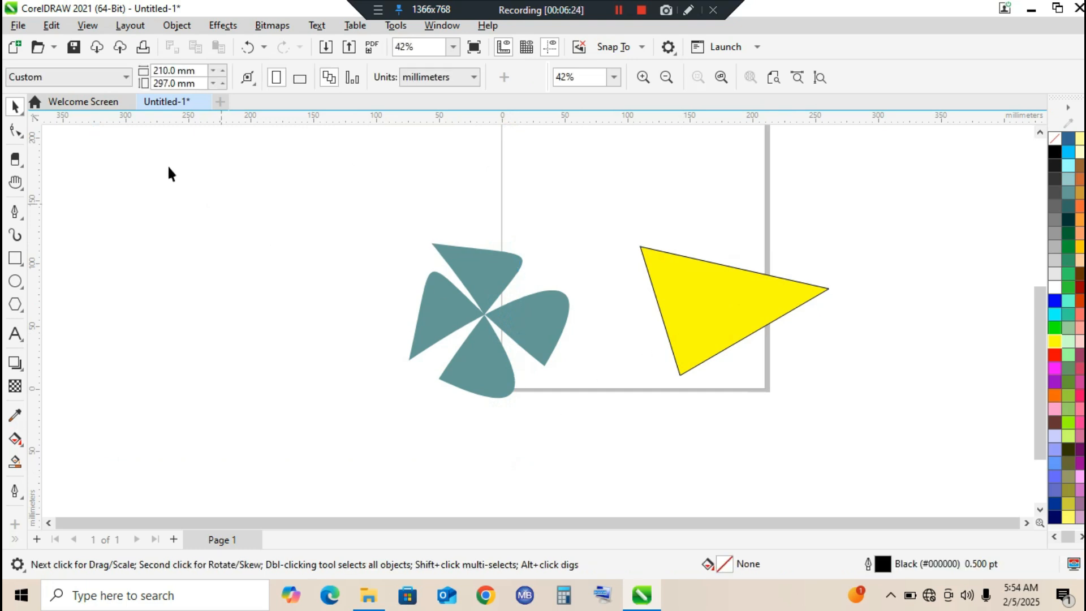
Draw a closed rounded B-Spline shape about 167 by 163 mm left of the petal figure, and delete it.
left_click(24, 220)
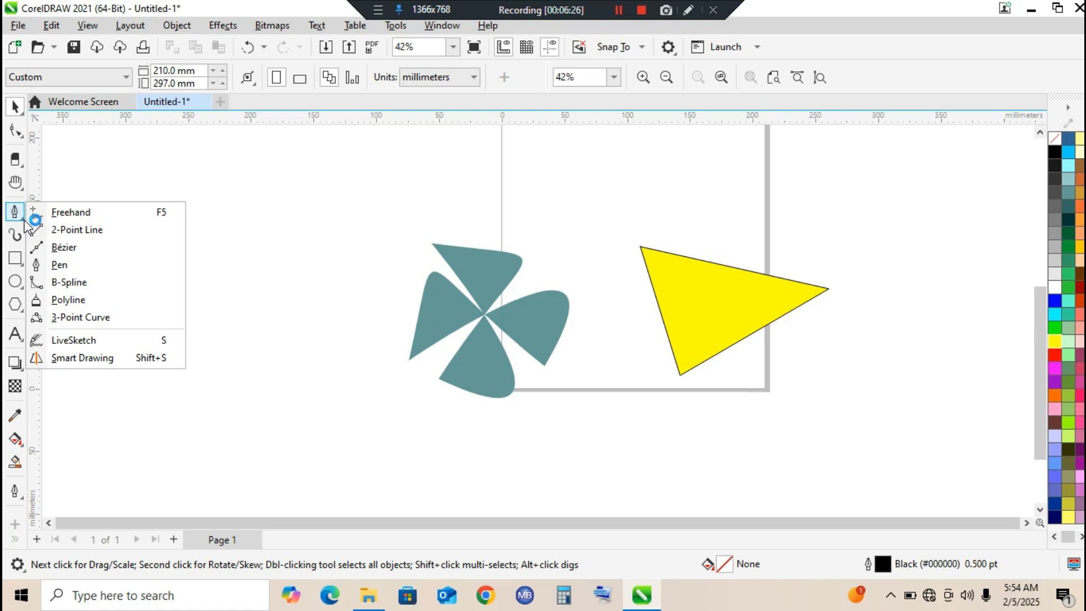
left_click(79, 283)
left_click(150, 259)
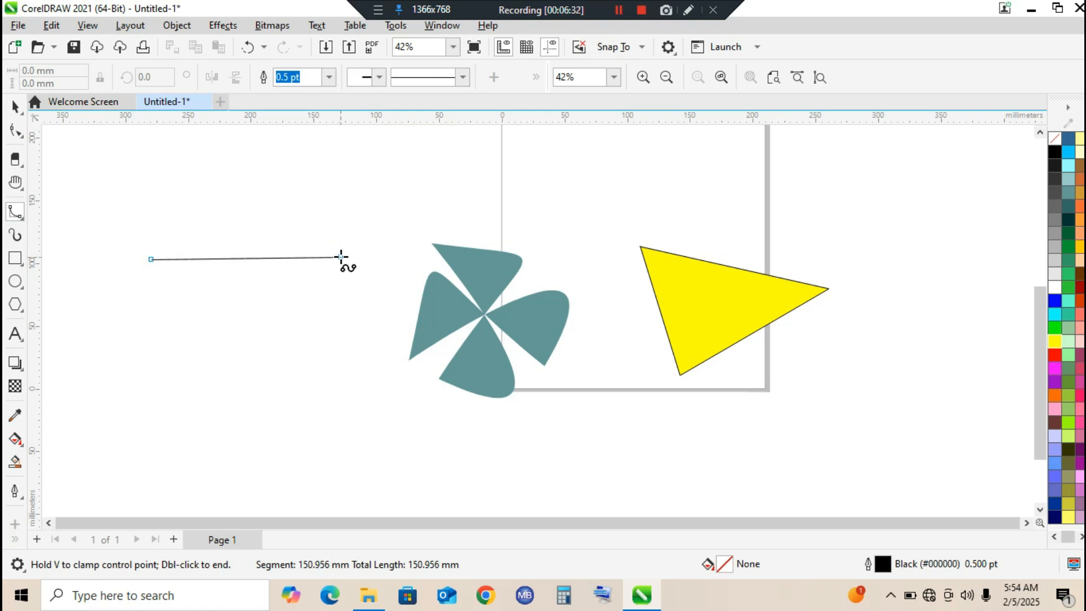
left_click(329, 274)
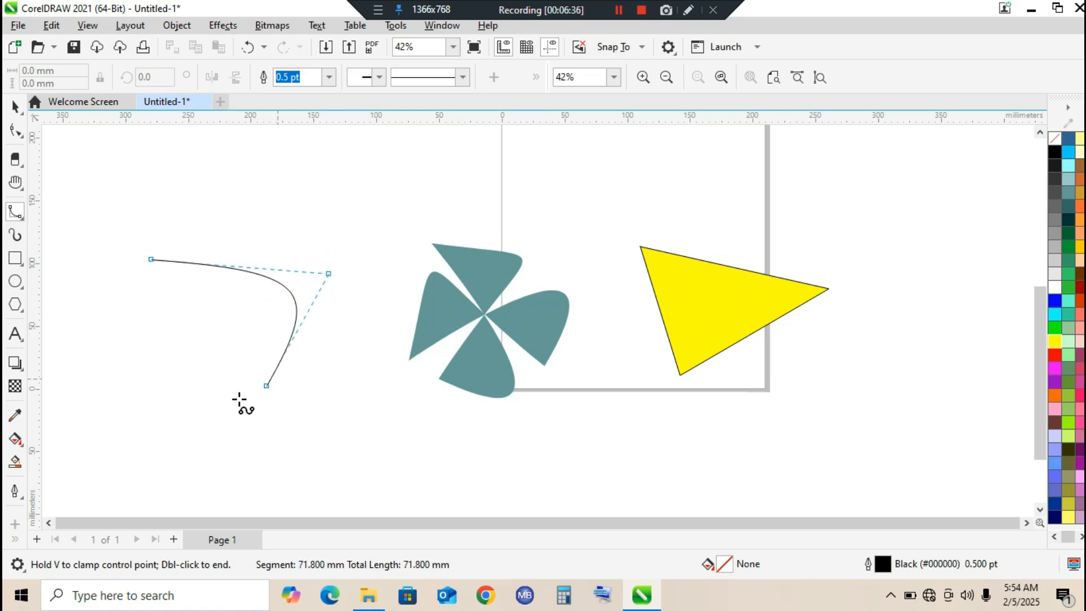
left_click(209, 417)
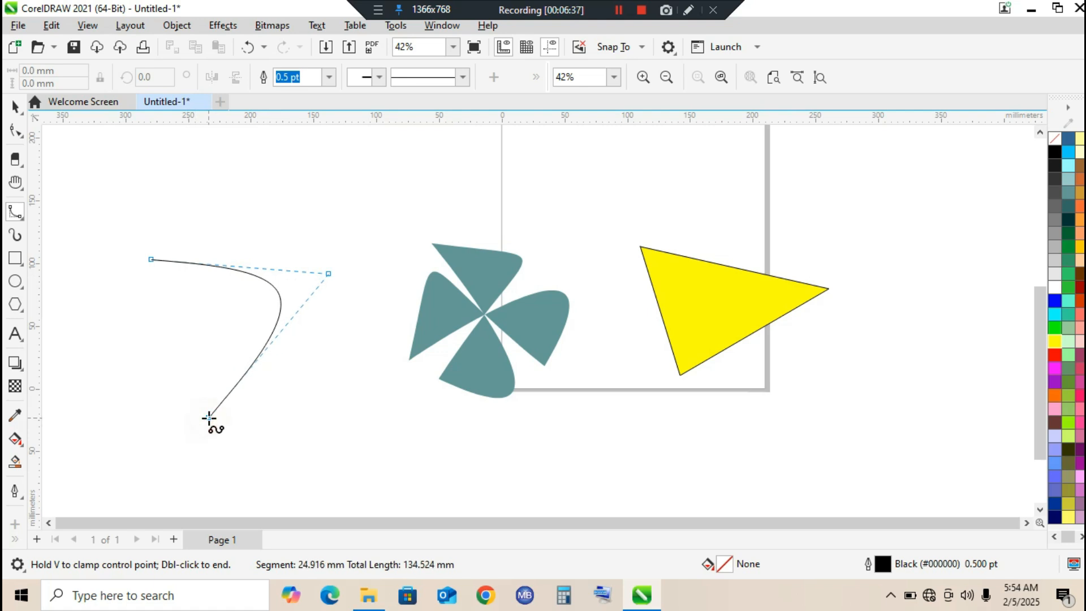
left_click(152, 469)
left_click(99, 429)
left_click(72, 331)
left_click(65, 266)
left_click(127, 245)
left_click(151, 258)
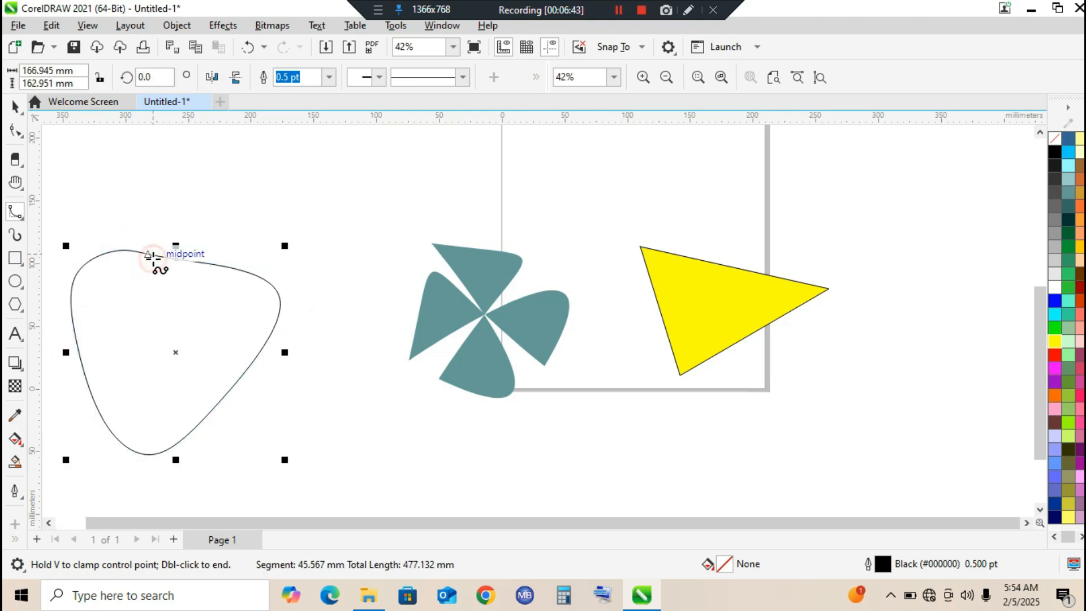
key("Delete")
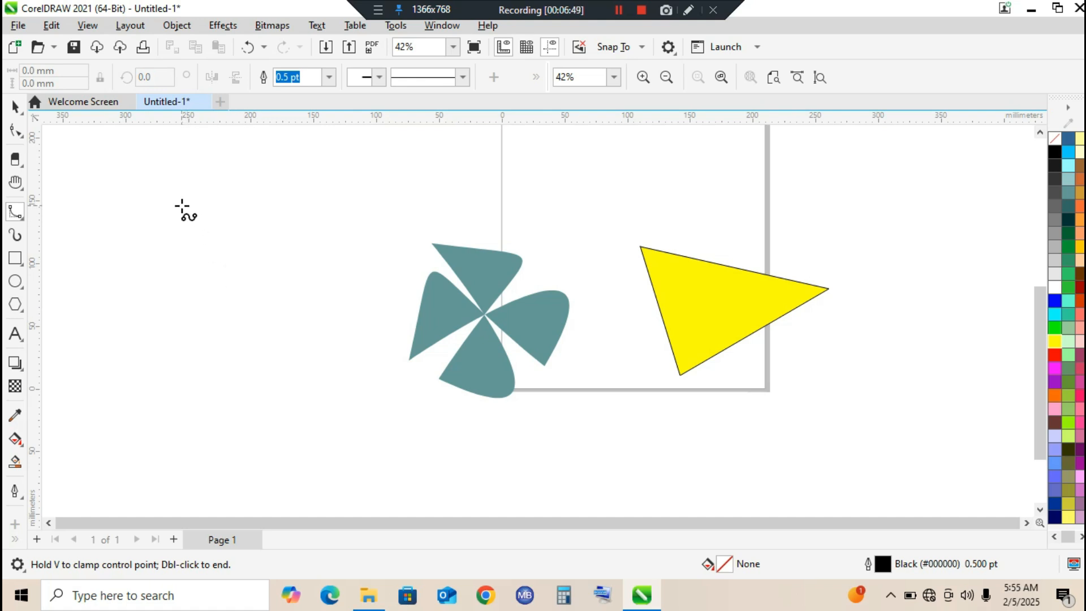
Draw a closed, elongated oval B-Spline with eleven control points in the empty area left of the petal figure.
left_click(136, 209)
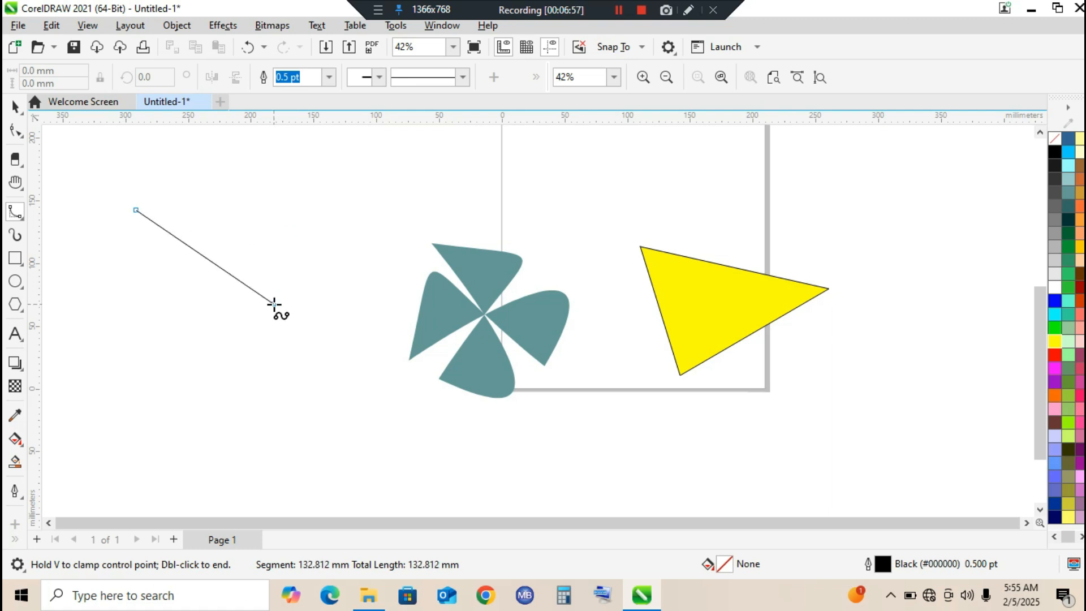
left_click(329, 207)
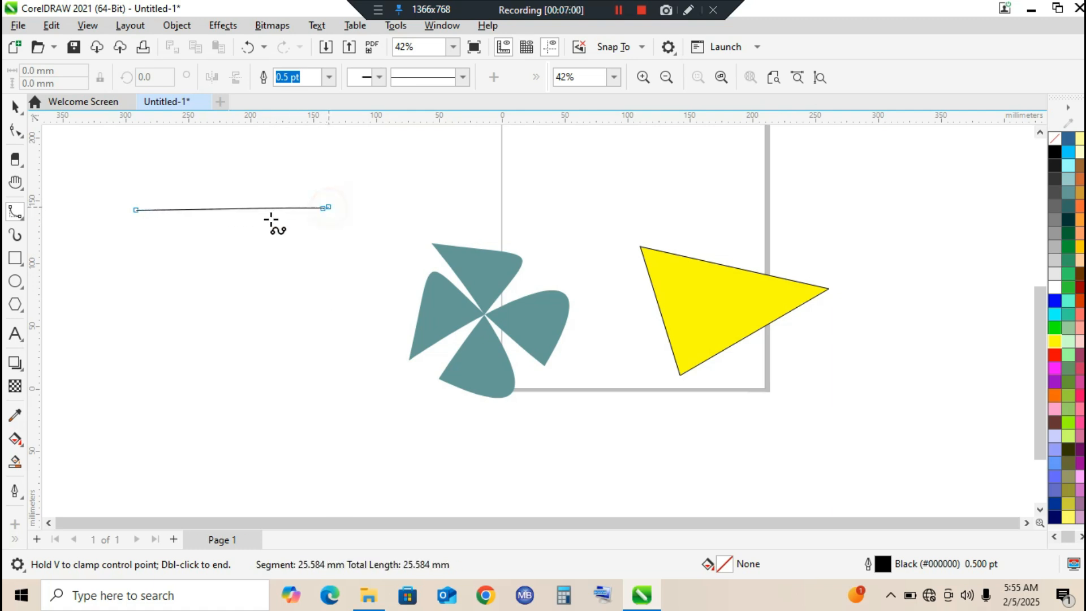
left_click(329, 269)
left_click(264, 301)
left_click(184, 311)
left_click(142, 311)
left_click(99, 295)
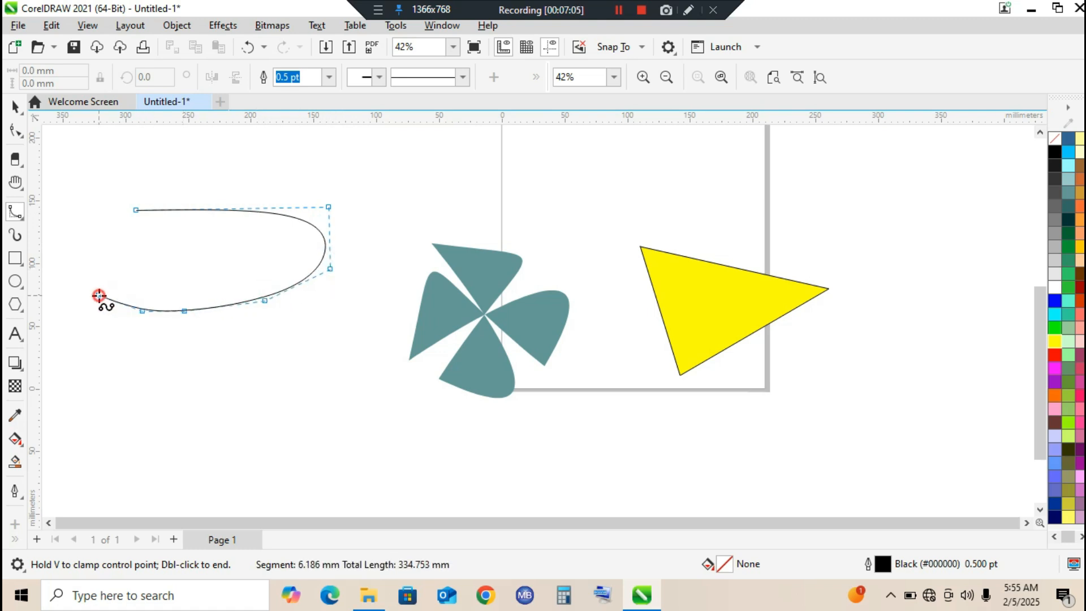
left_click(85, 275)
left_click(76, 248)
left_click(77, 237)
left_click(104, 218)
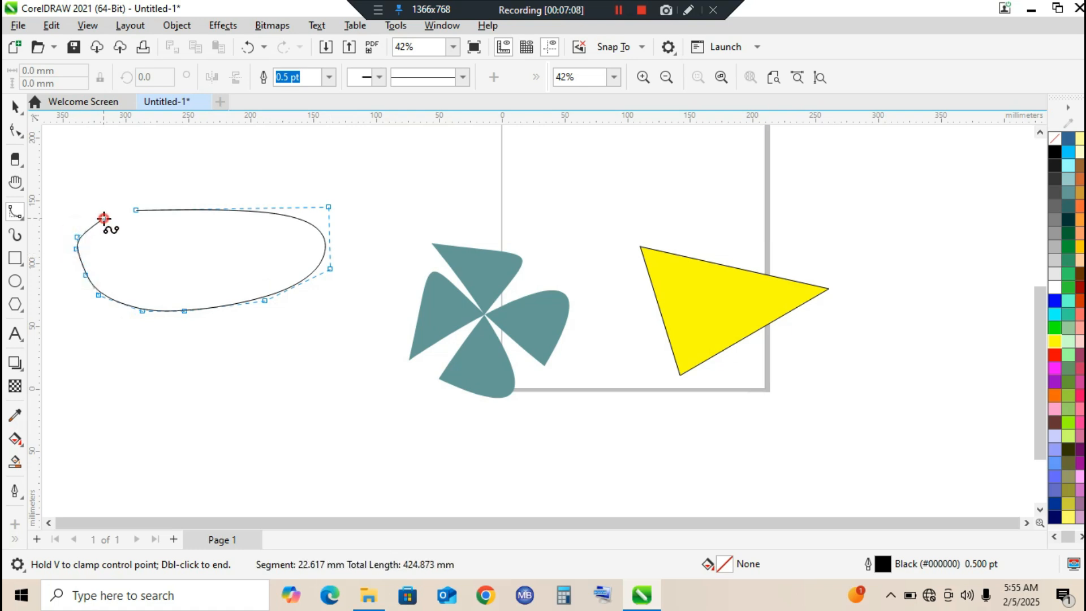
left_click(135, 211)
Delete the six control points around the left end of the oval B-Spline, keeping its top-left point.
left_click(15, 129)
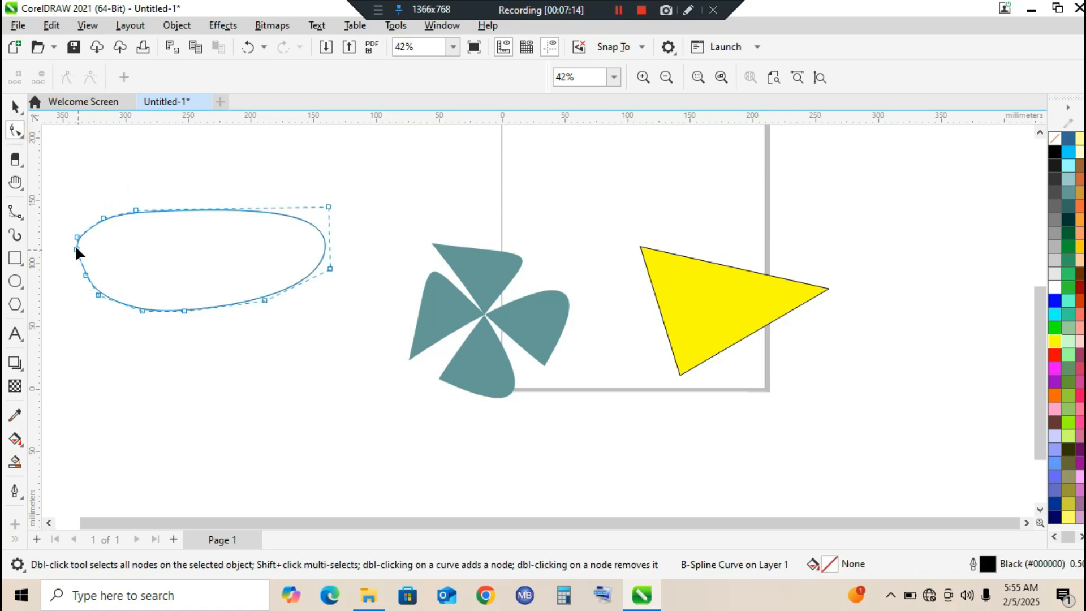
left_click_drag(61, 214, 145, 335)
key("Delete")
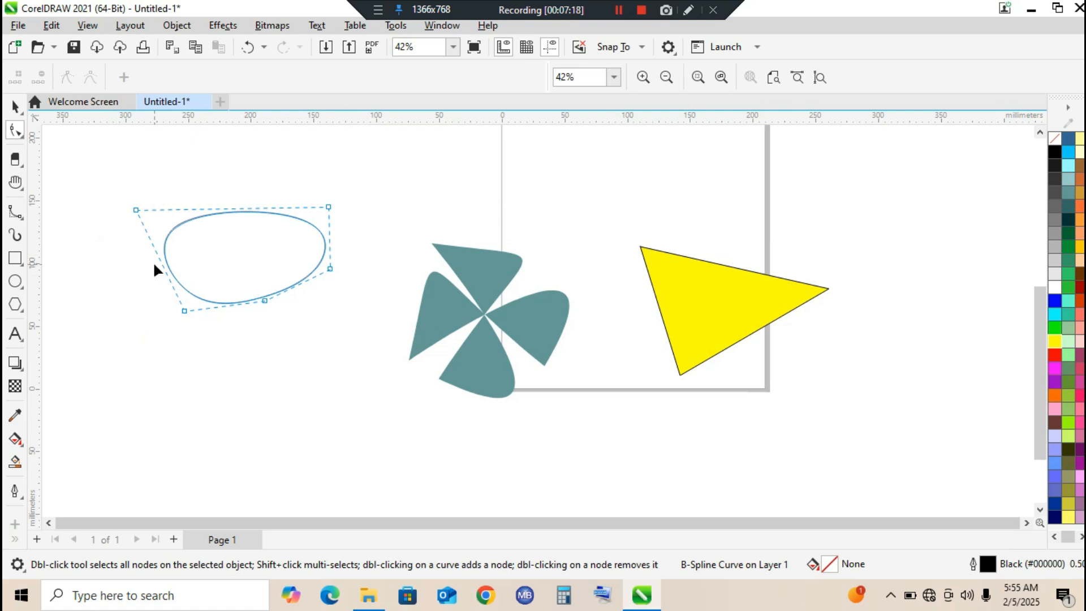
left_click(15, 212)
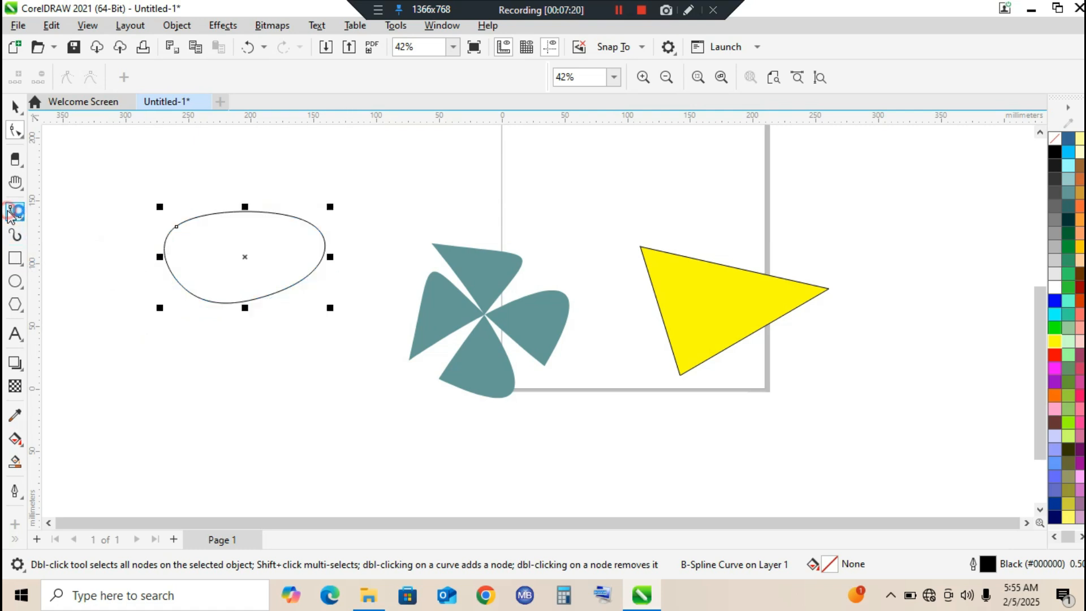
left_click(14, 107)
left_click(185, 174)
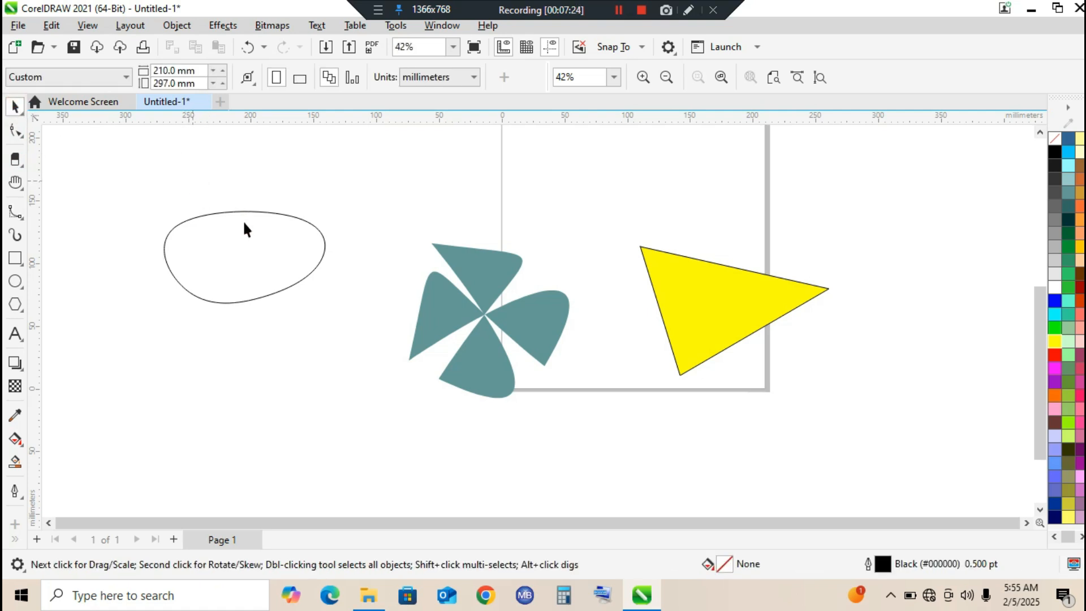
left_click(279, 240)
Draw a closed teardrop-like B-Spline about 144 by 69 mm below the first one, and select both shapes.
left_click(16, 213)
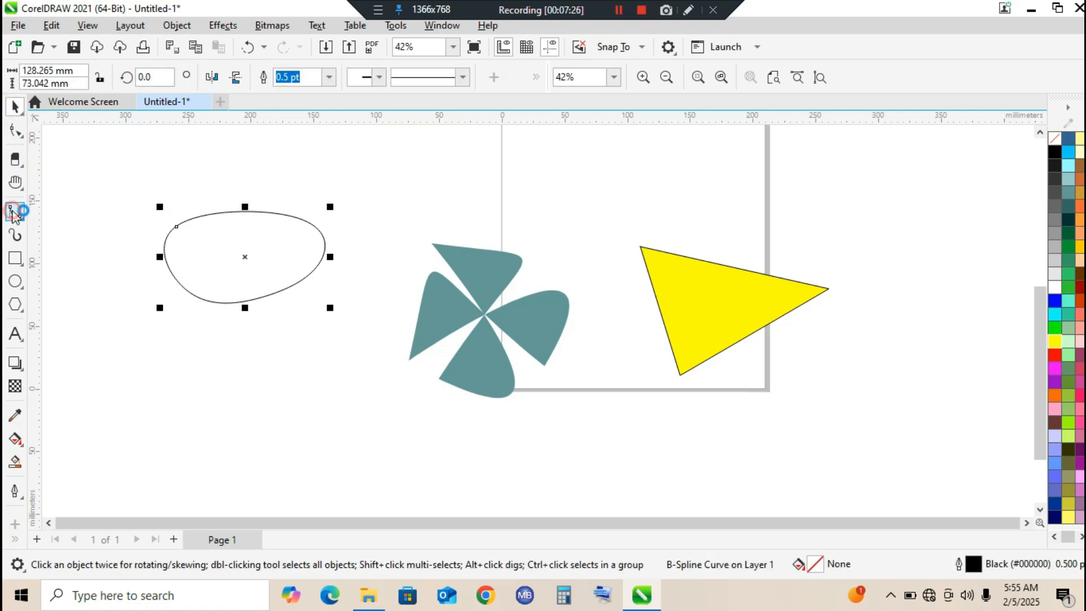
left_click(183, 406)
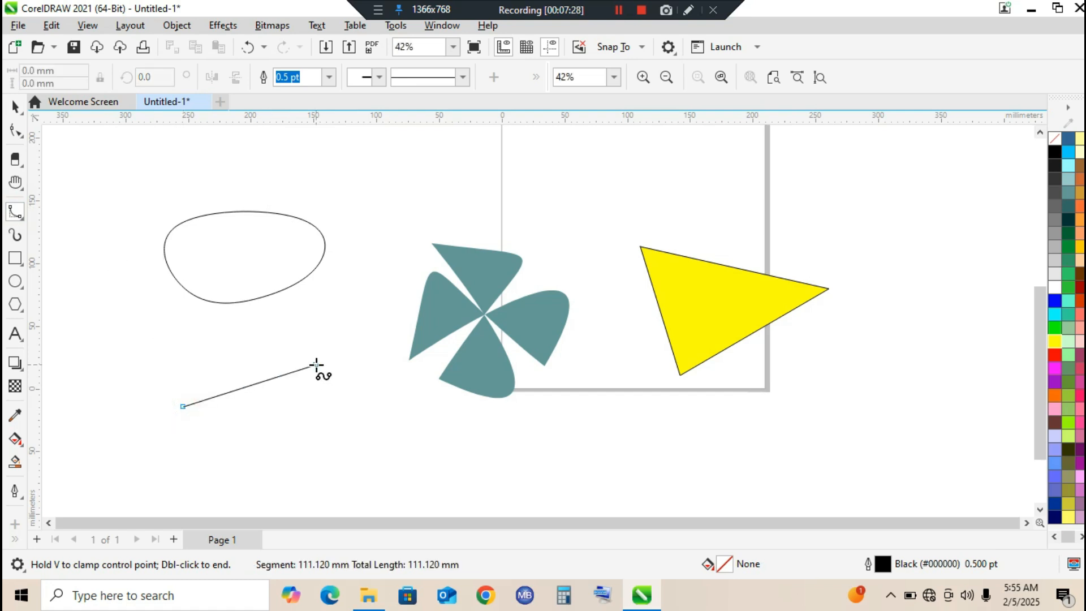
left_click(396, 452)
left_click(345, 349)
left_click(299, 342)
left_click(245, 348)
left_click(209, 369)
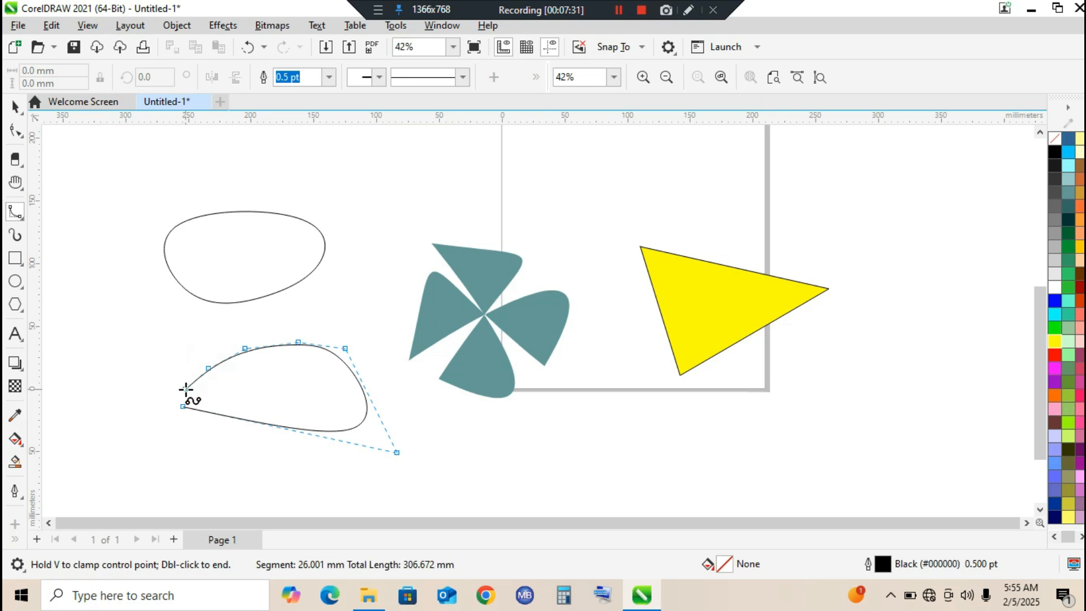
left_click(184, 404)
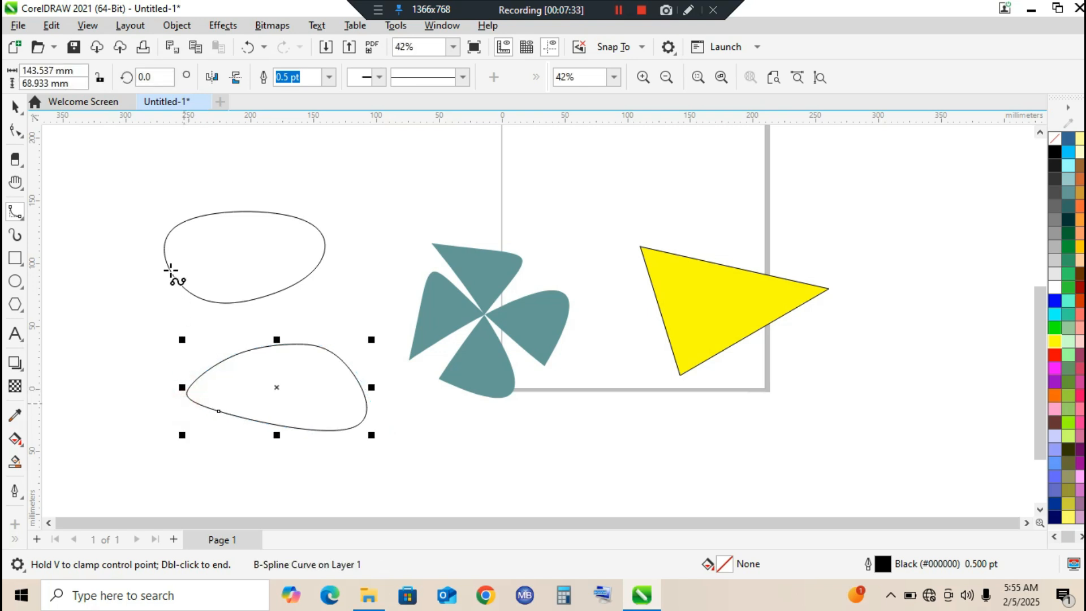
left_click(16, 106)
left_click_drag(91, 177, 415, 470)
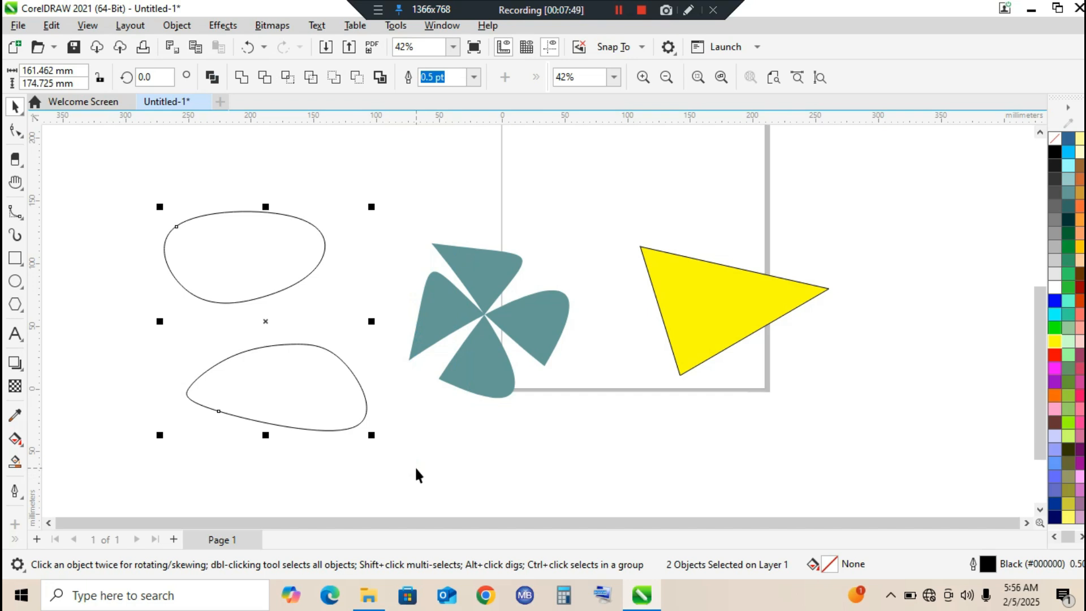
Draw a closed five-sided Polyline shape about 181 by 154 mm beyond the page's upper-left corner and fill it blue.
left_click(20, 216)
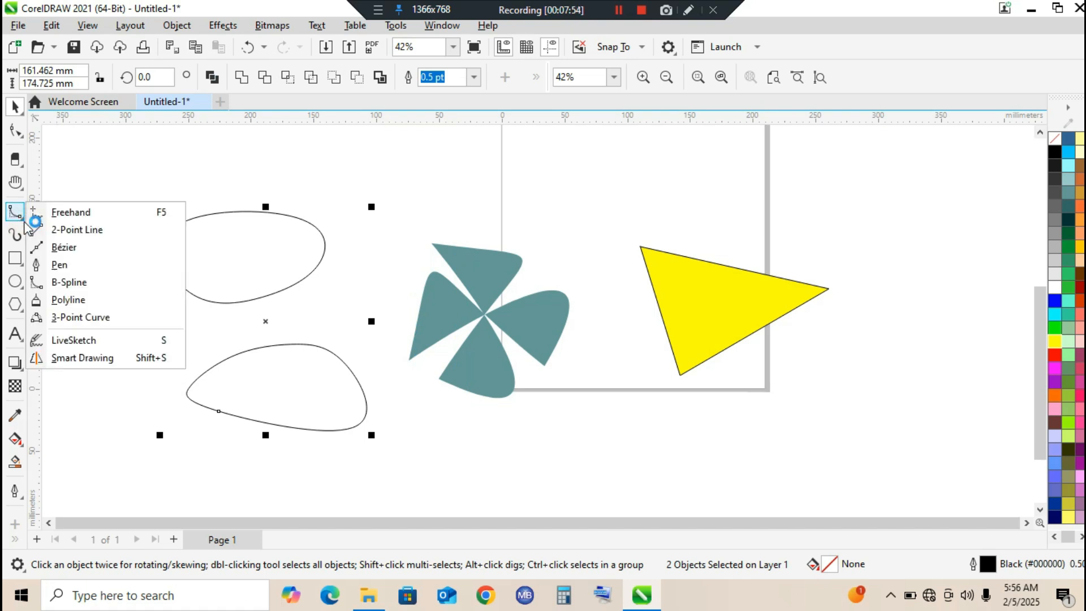
left_click(62, 300)
left_click_drag(1037, 343, 1031, 218)
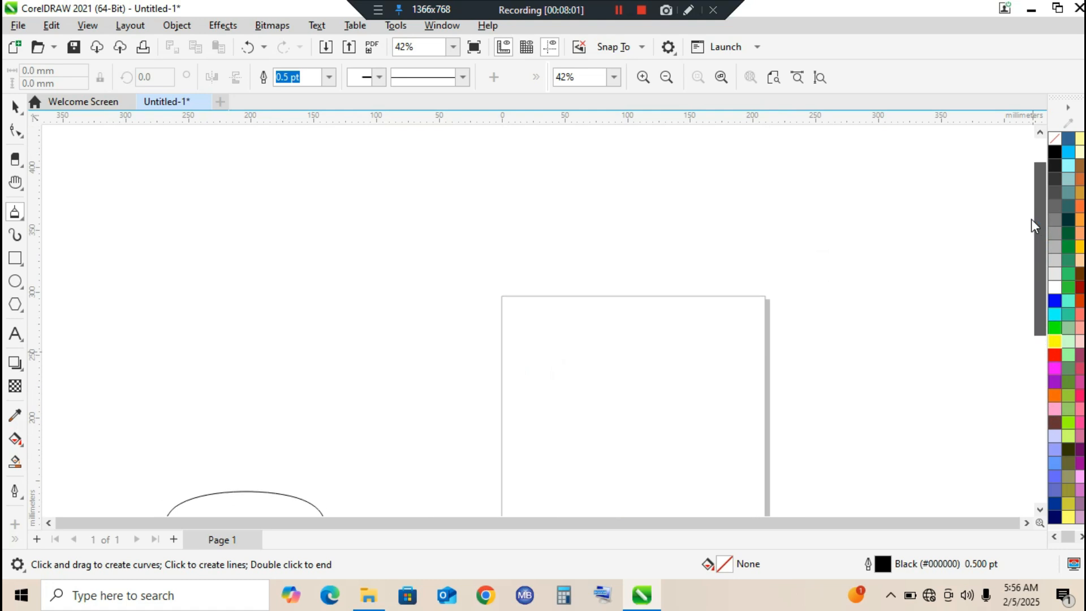
left_click(431, 162)
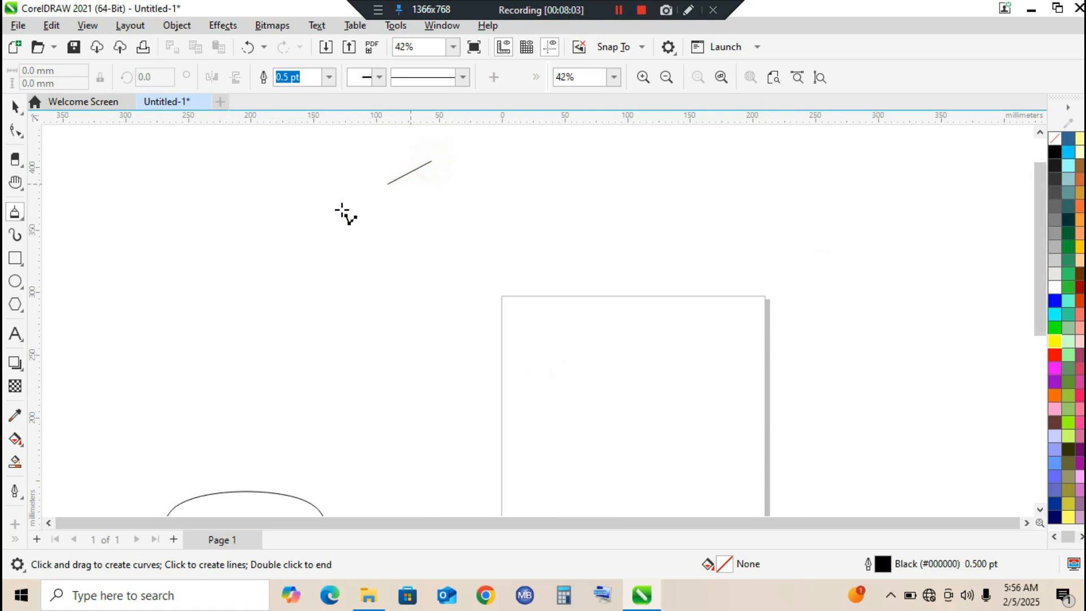
left_click(293, 228)
left_click(341, 355)
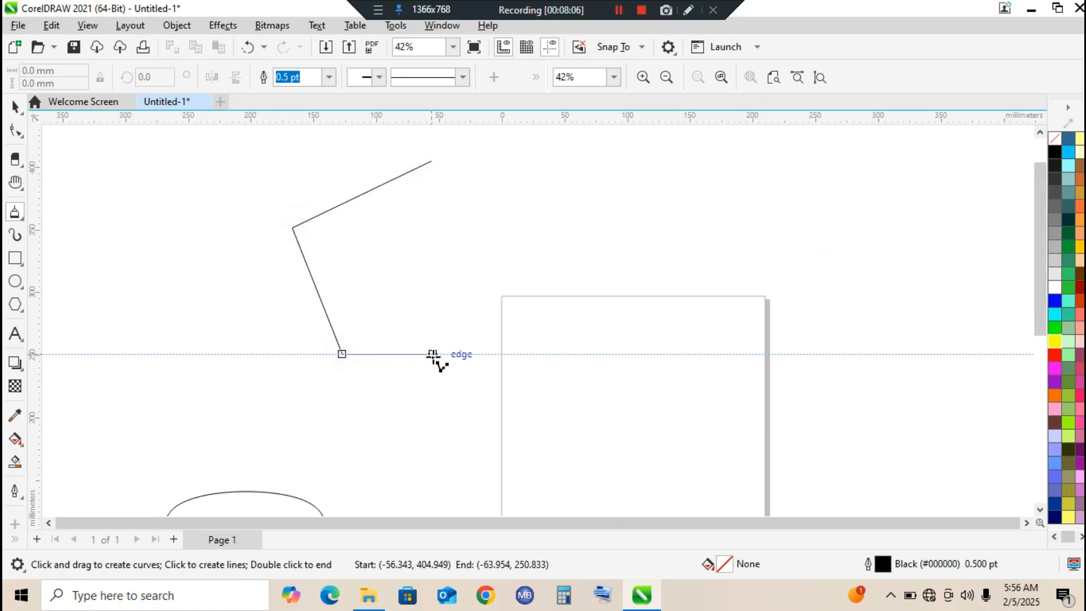
left_click(464, 354)
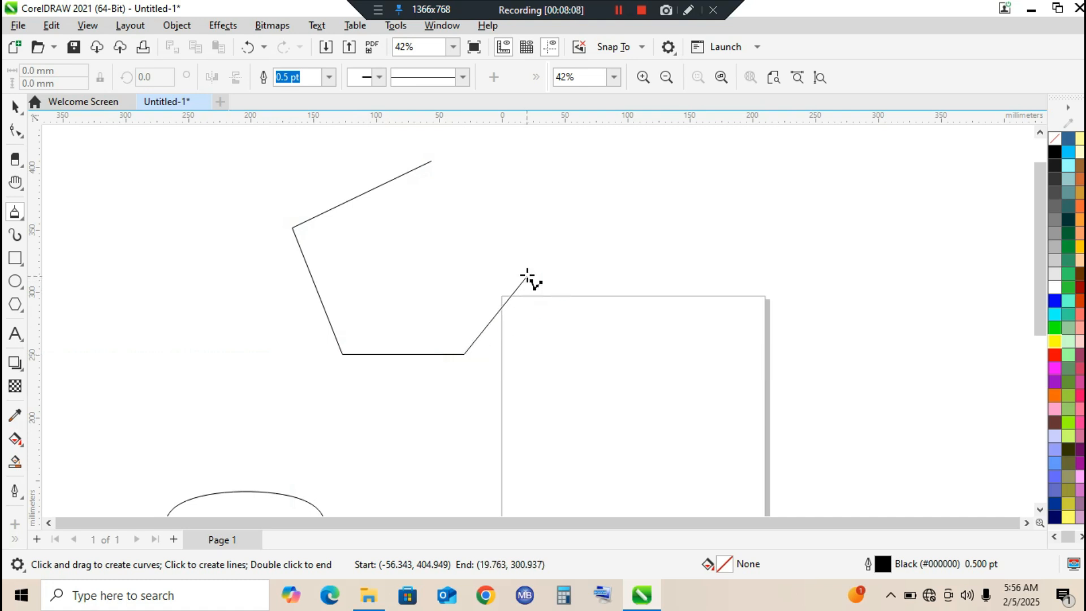
left_click(519, 251)
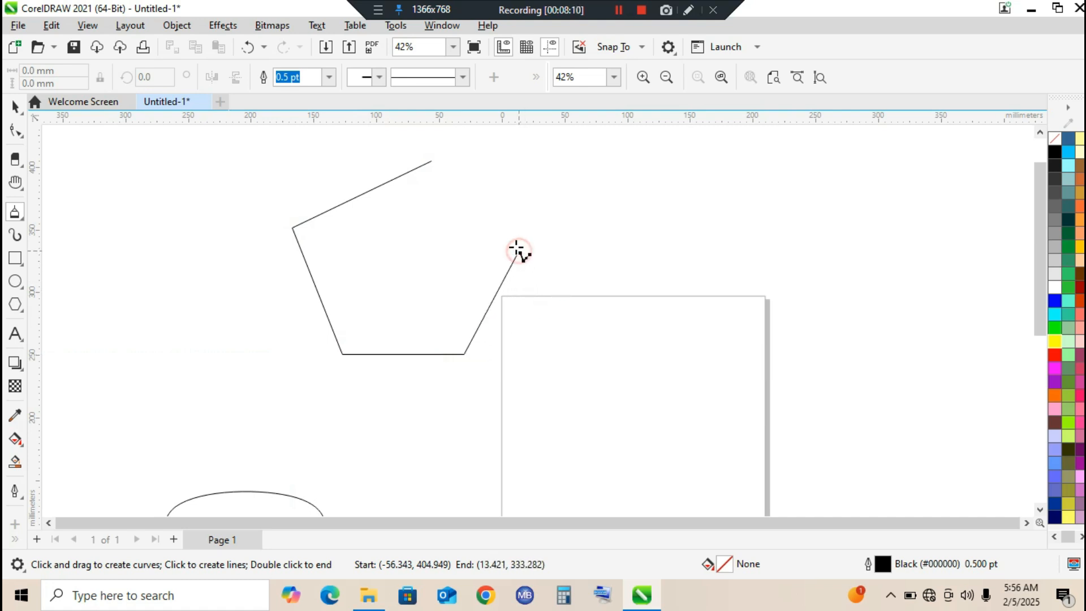
left_click(431, 161)
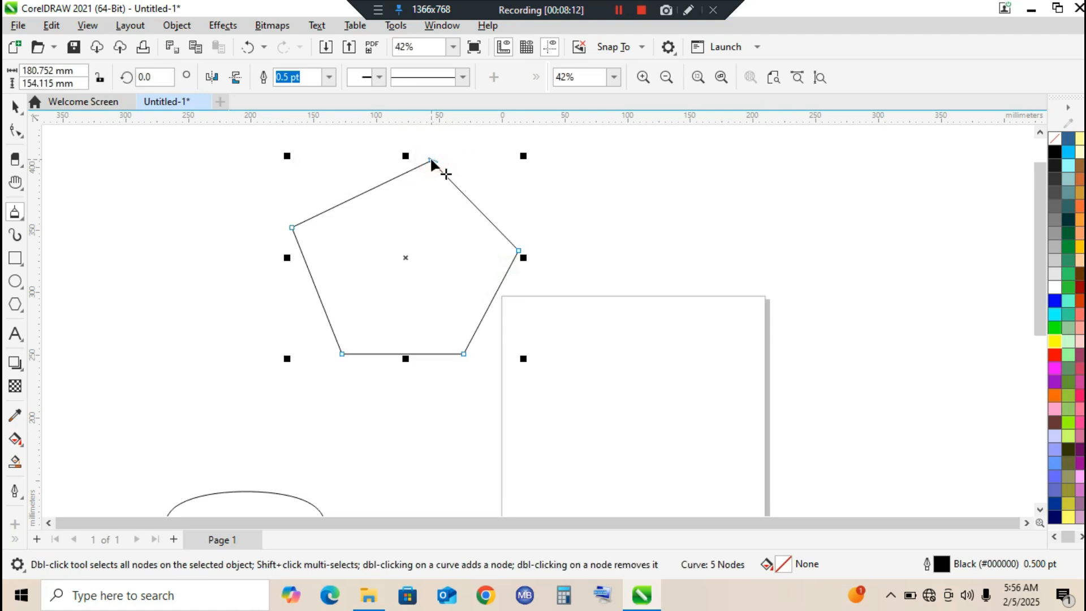
left_click(14, 105)
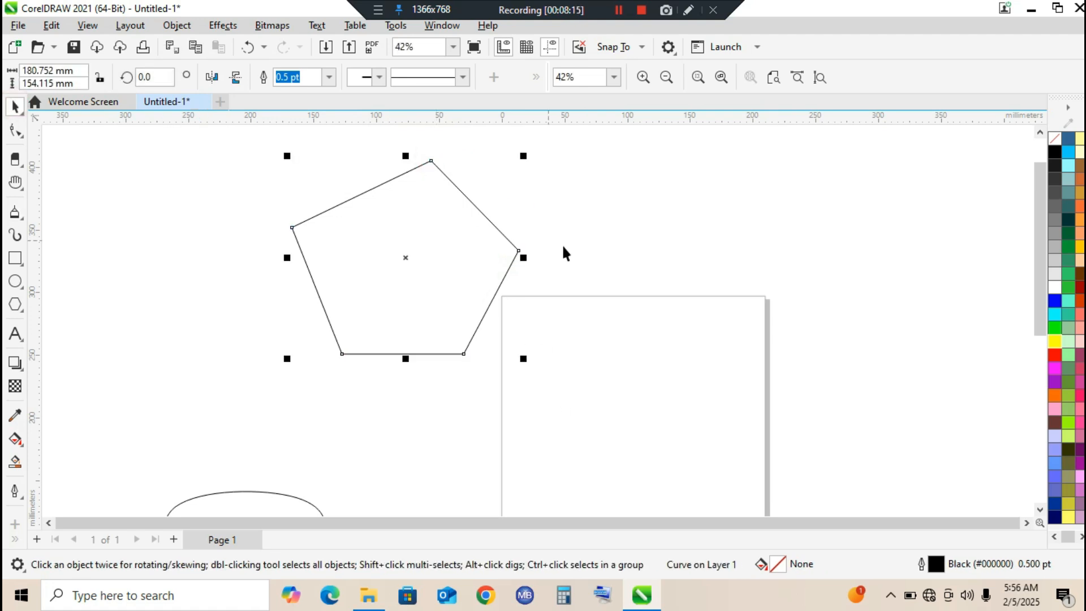
left_click(1055, 300)
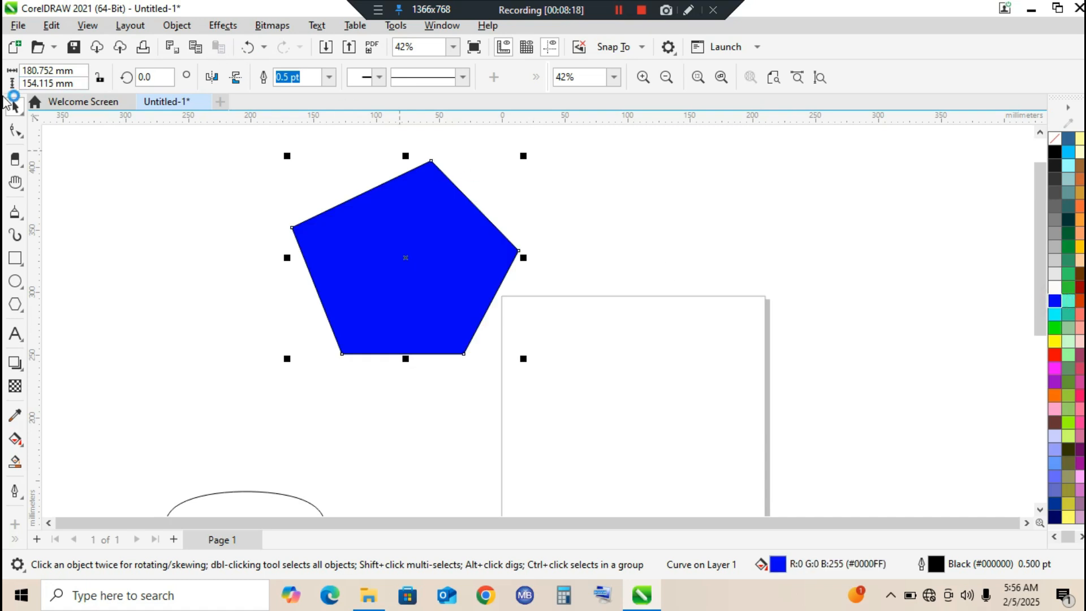
Shift the blue five-sided shape's top node slightly left, and move the whole shape left and down against the page's upper-left corner.
left_click(16, 131)
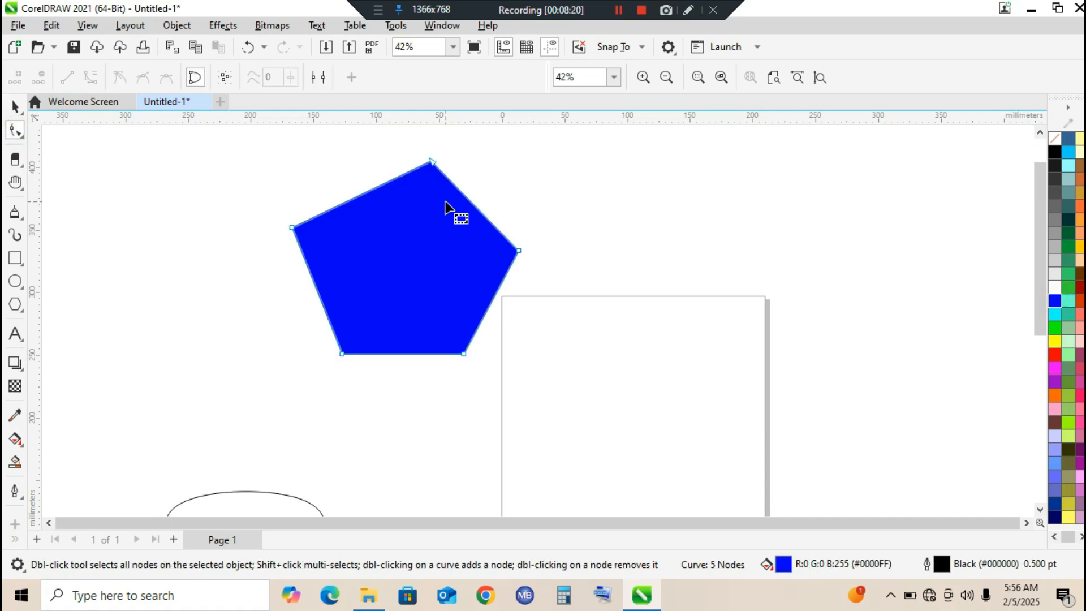
left_click_drag(431, 162, 419, 162)
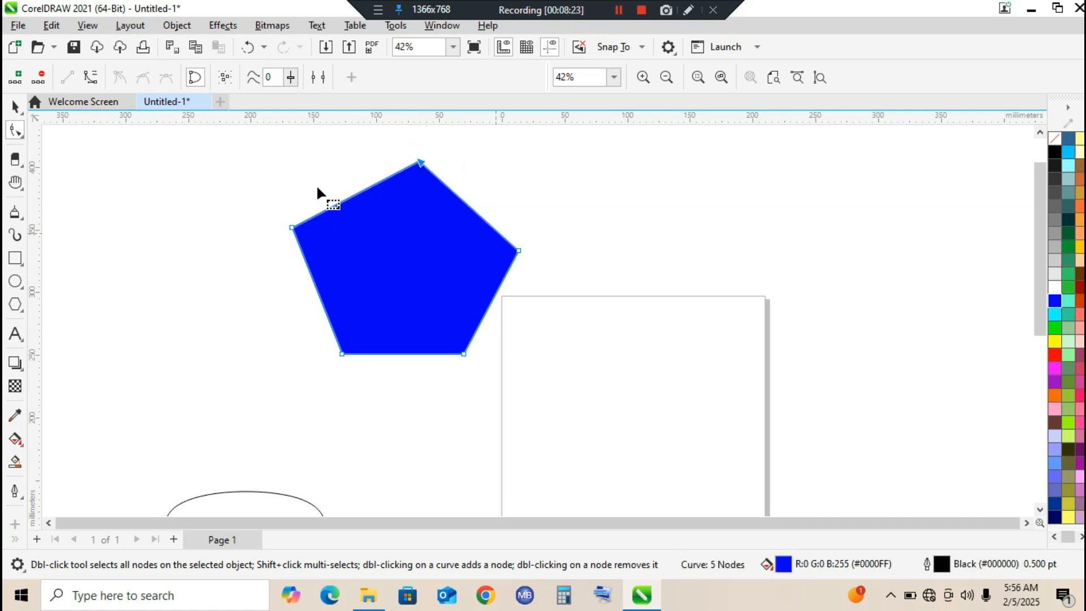
left_click(14, 108)
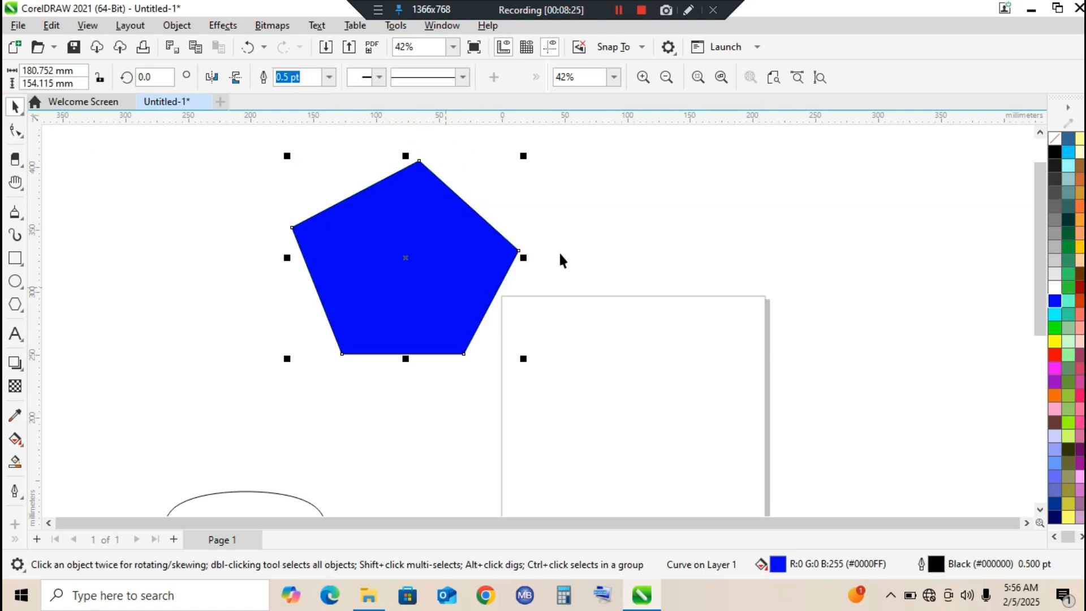
left_click(720, 235)
left_click_drag(420, 258, 649, 242)
left_click_drag(461, 291, 402, 279)
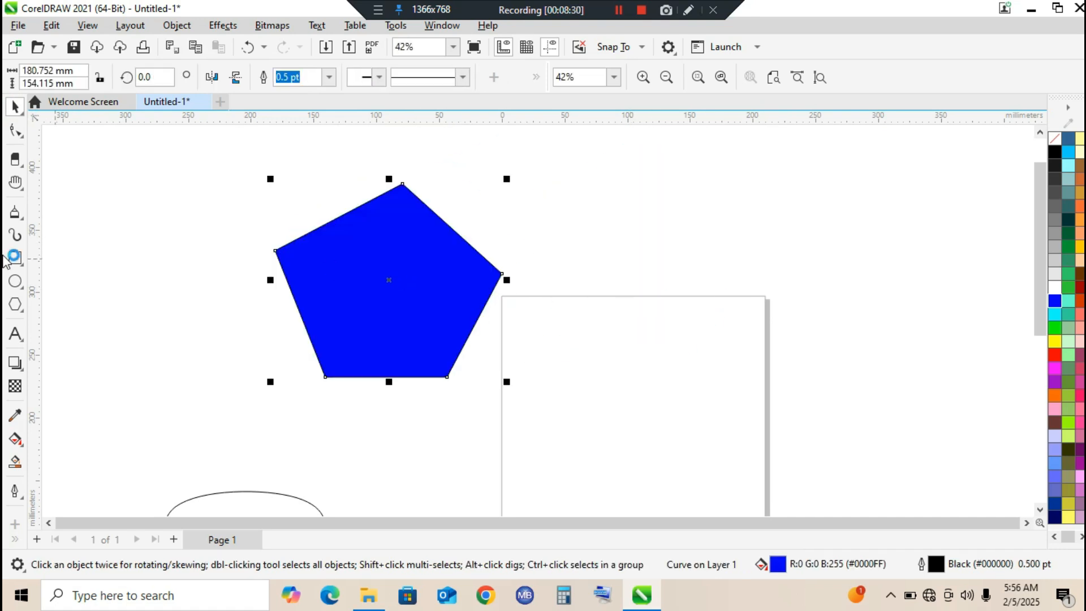
Delete the blue five-sided shape, both B-Spline shapes and the yellow triangle, keeping only the petal figure.
left_click(14, 214)
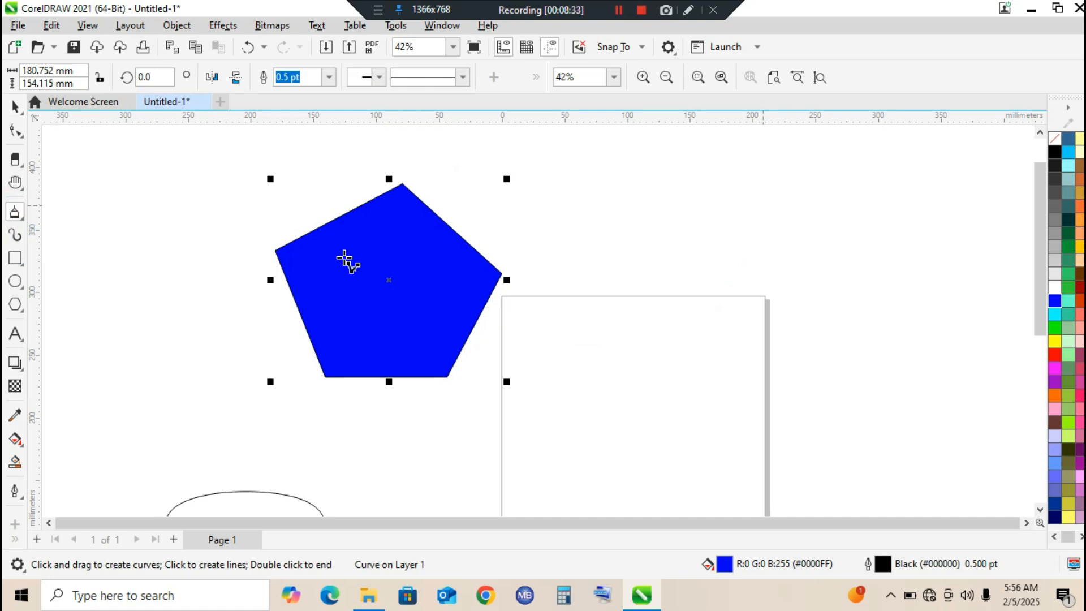
left_click(15, 107)
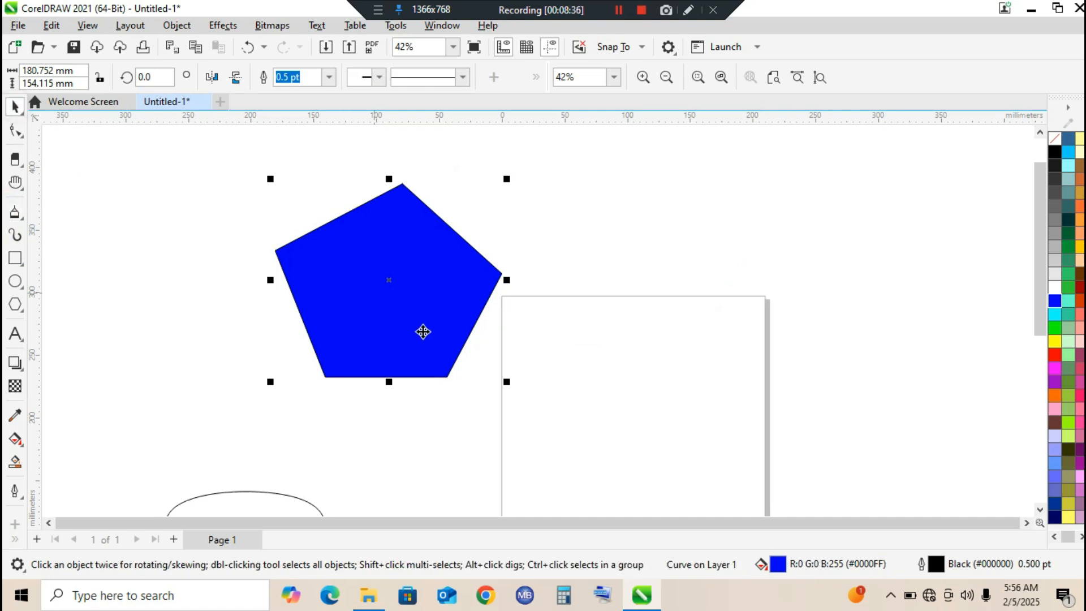
key("Delete")
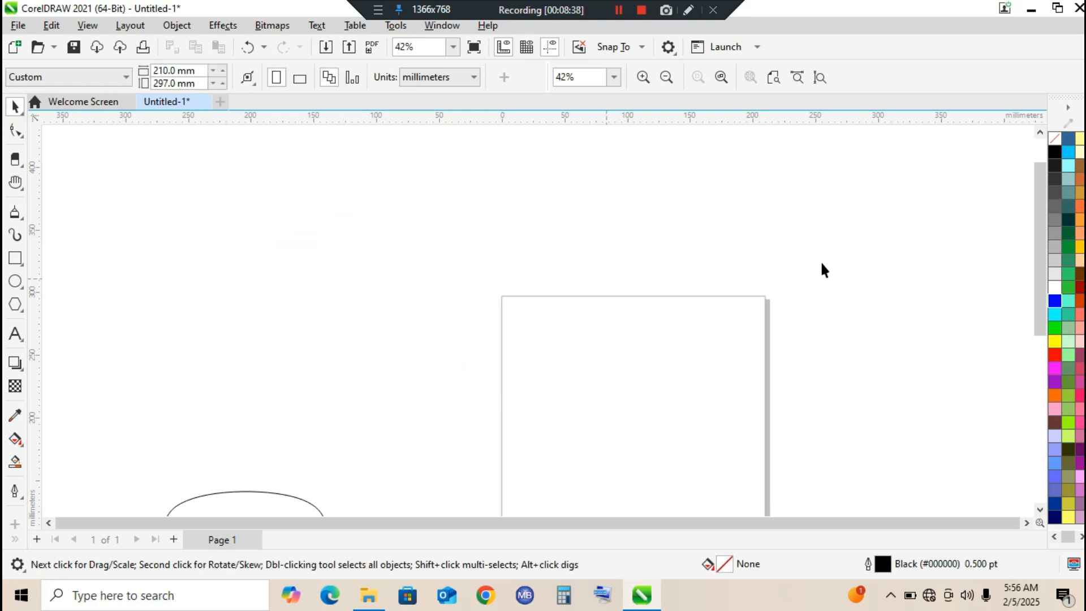
left_click_drag(1041, 239, 1048, 339)
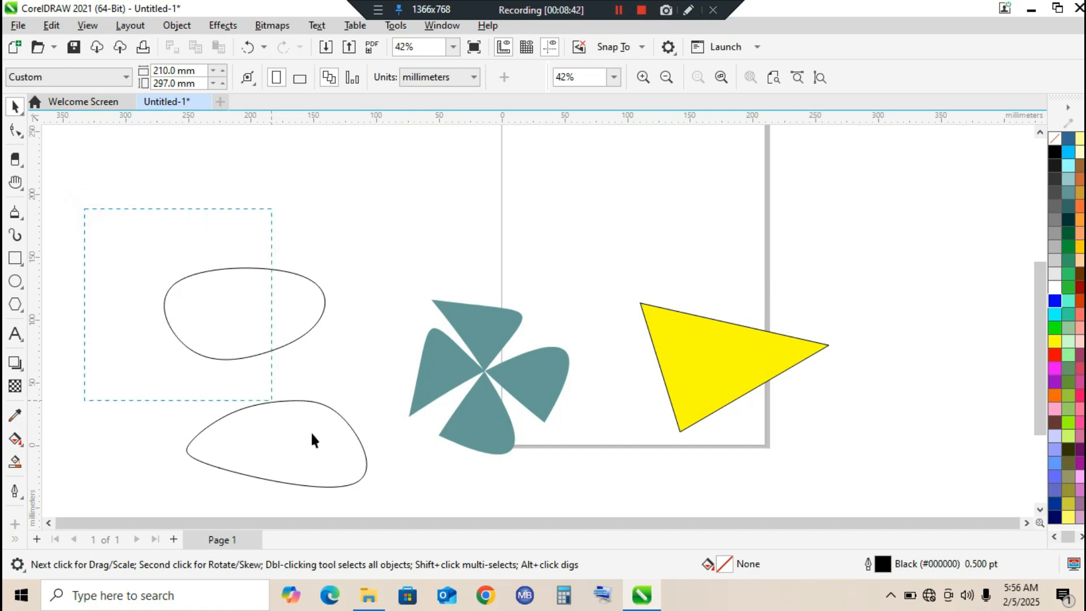
left_click_drag(390, 509, 392, 511)
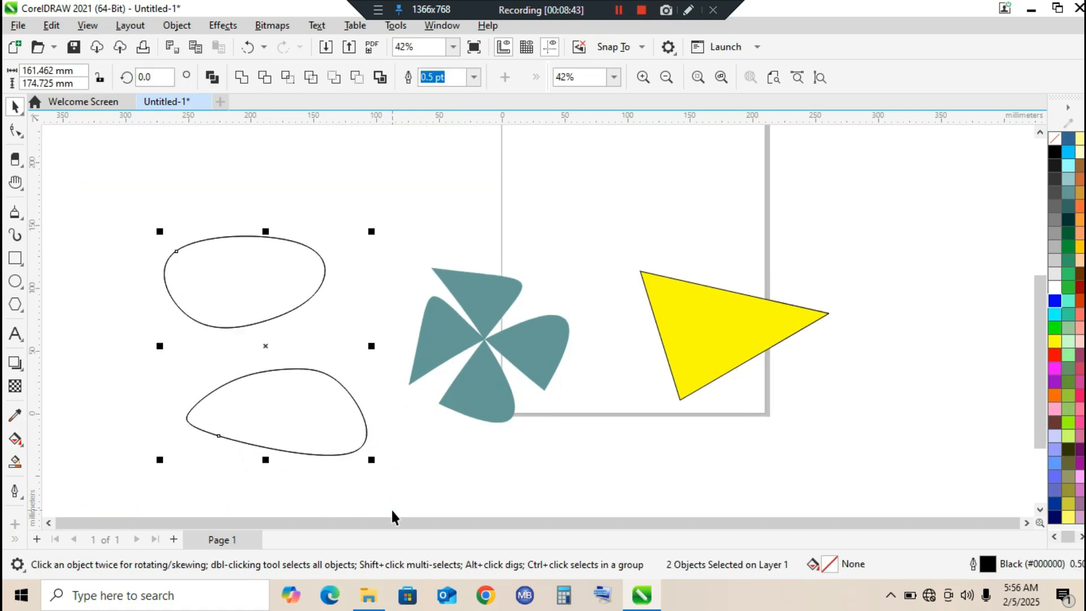
key("Delete")
left_click(738, 302)
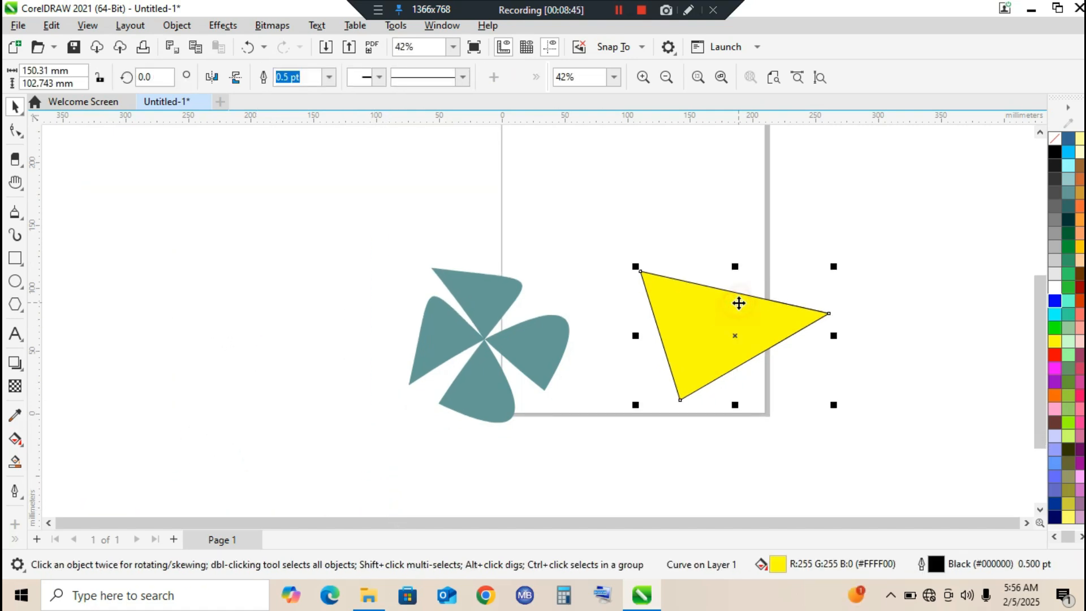
key("Delete")
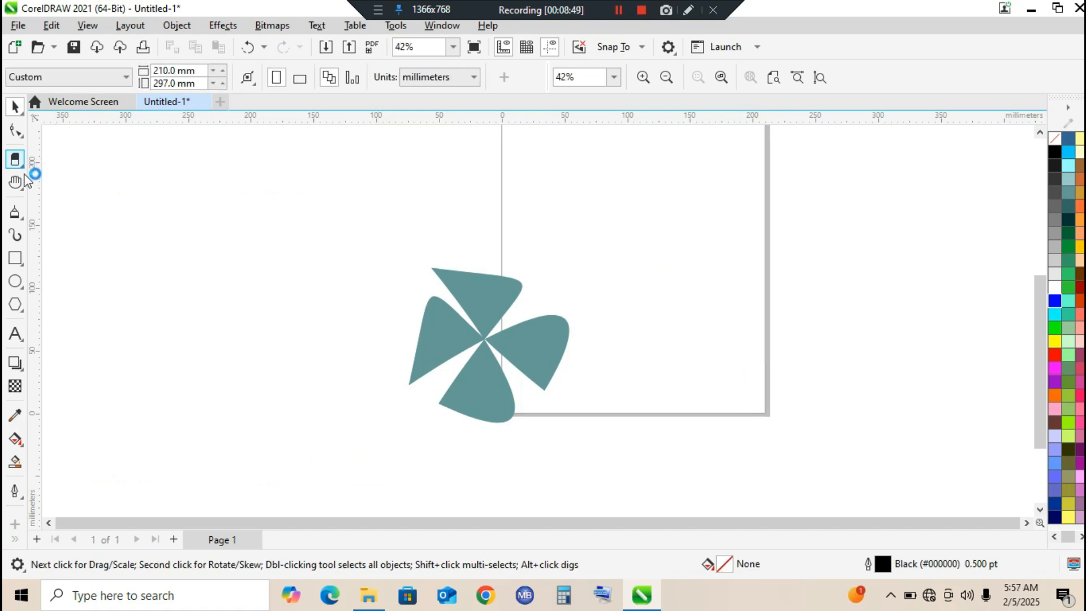
Draw two 3-Point Curves left of the petal figure: one about 112 by 116 mm bulging left, one about 140 by 102 mm bulging down.
left_click(22, 221)
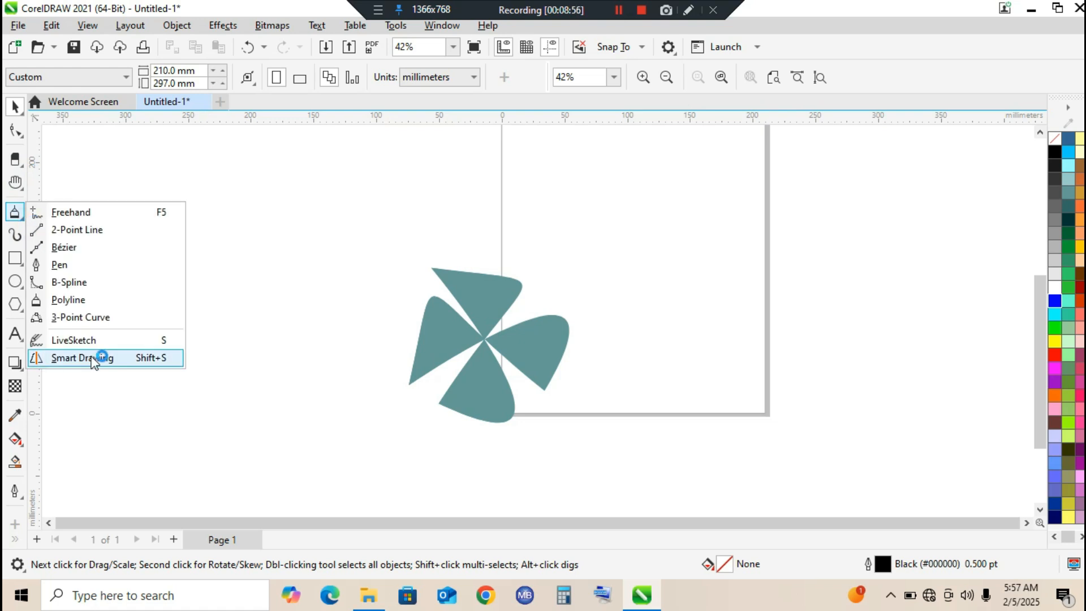
left_click(80, 317)
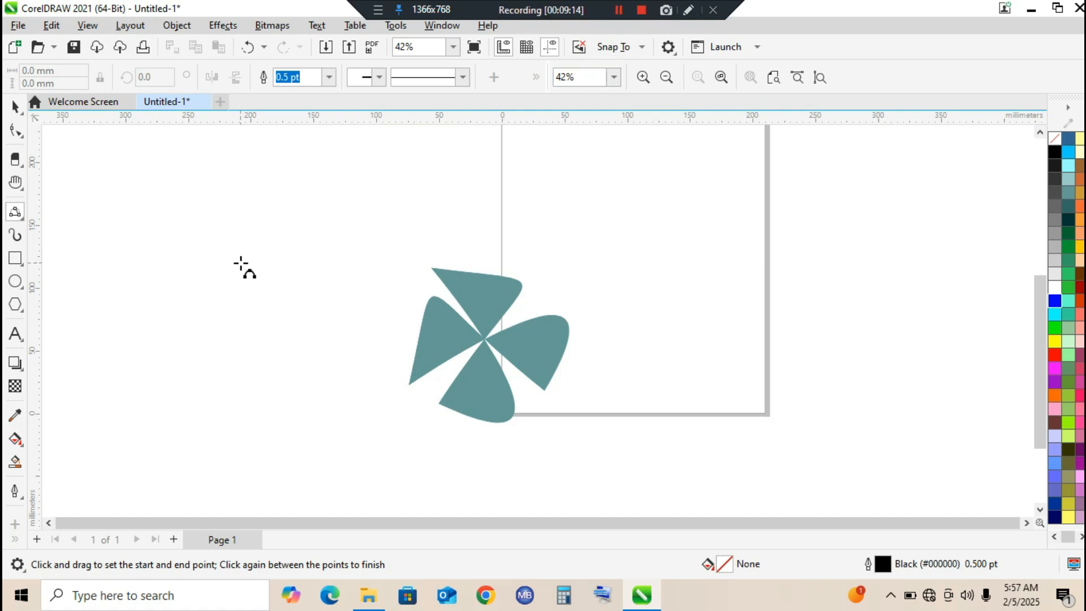
left_click_drag(210, 199, 209, 274)
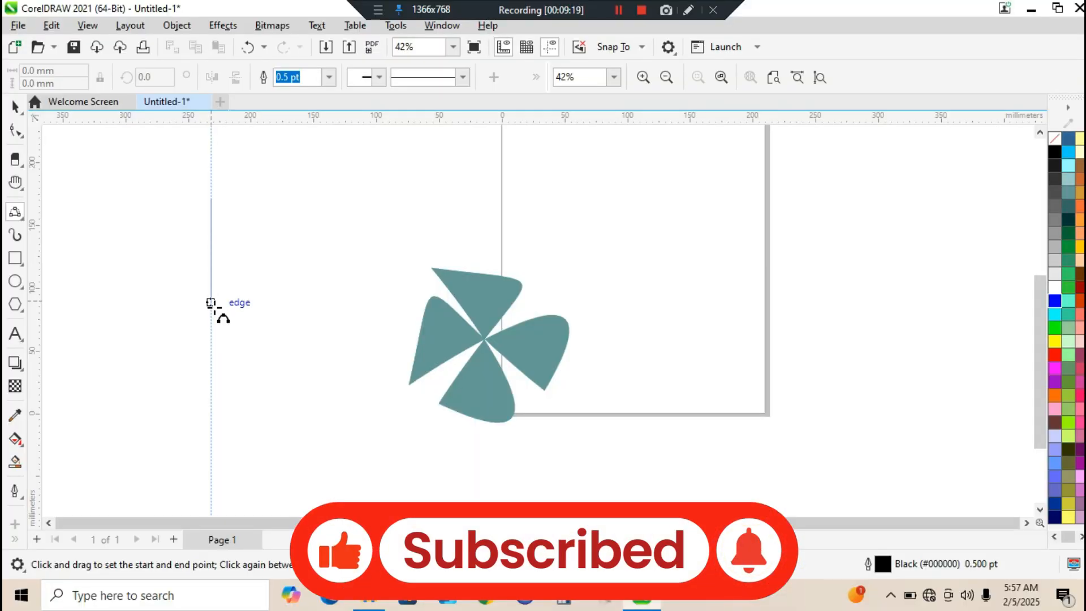
left_click_drag(211, 303, 215, 343)
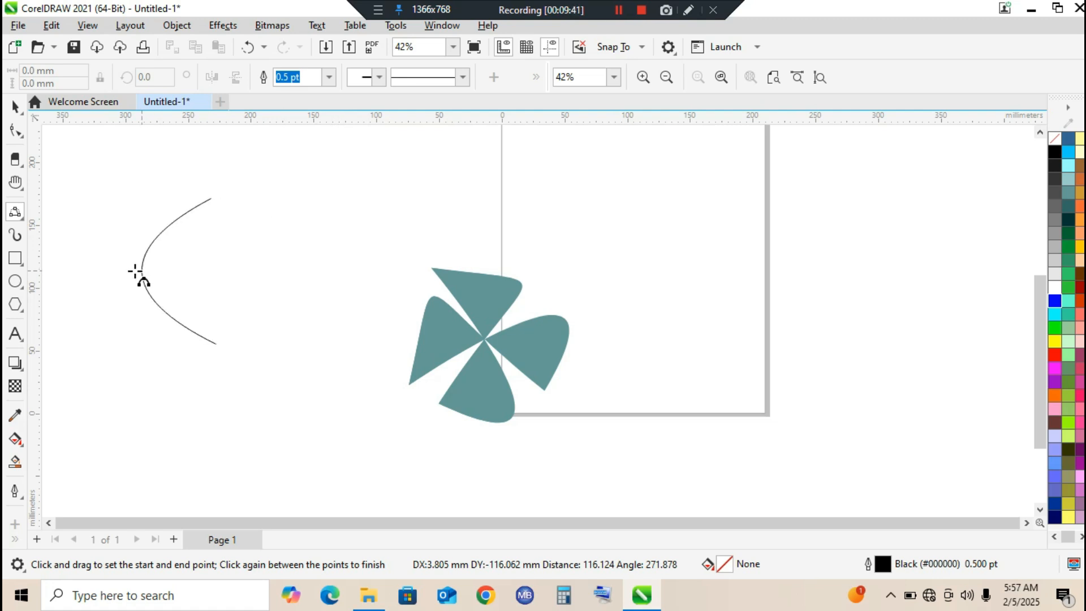
left_click(76, 273)
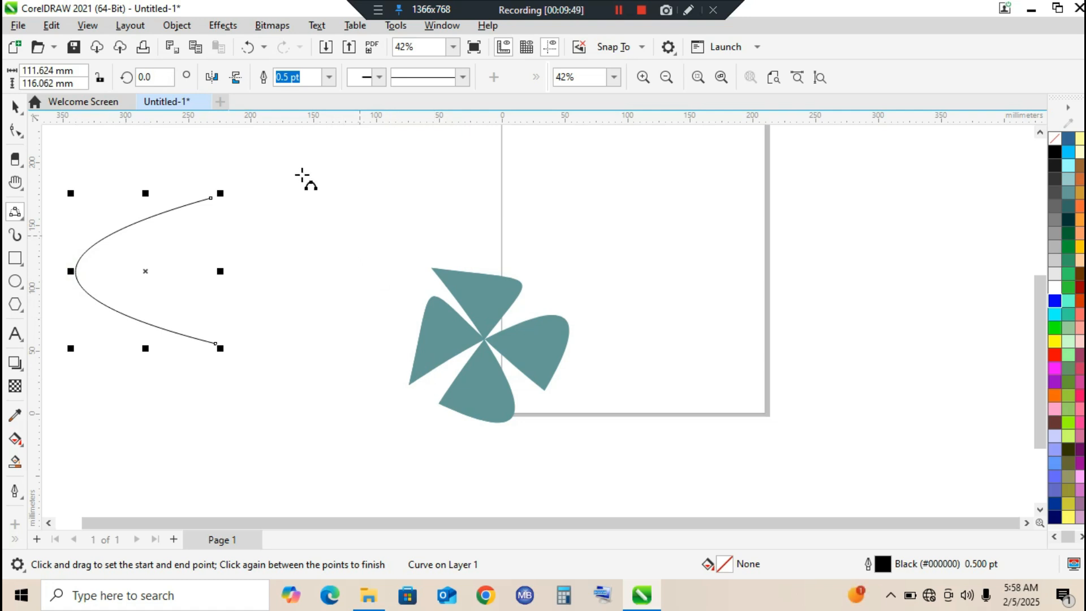
left_click_drag(287, 183, 462, 187)
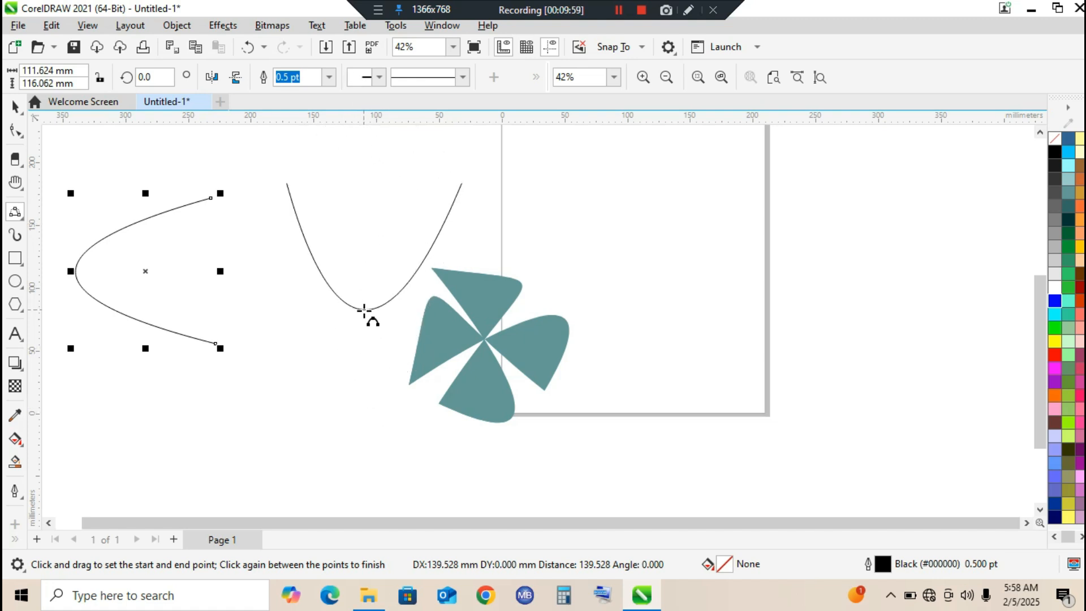
left_click(365, 310)
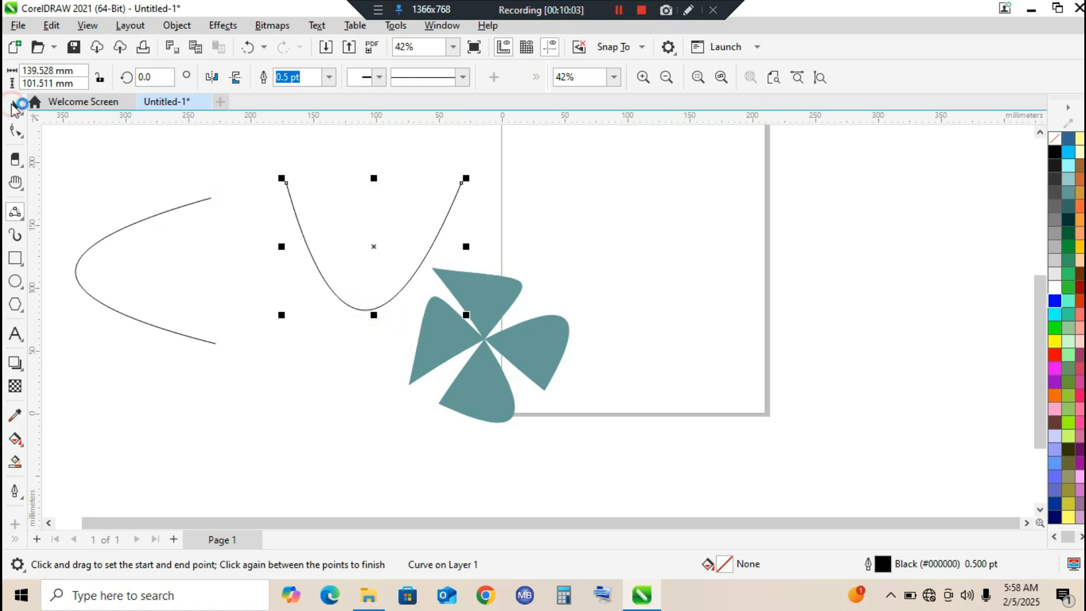
Delete both 3-Point Curves from the area left of the petal figure.
left_click(13, 104)
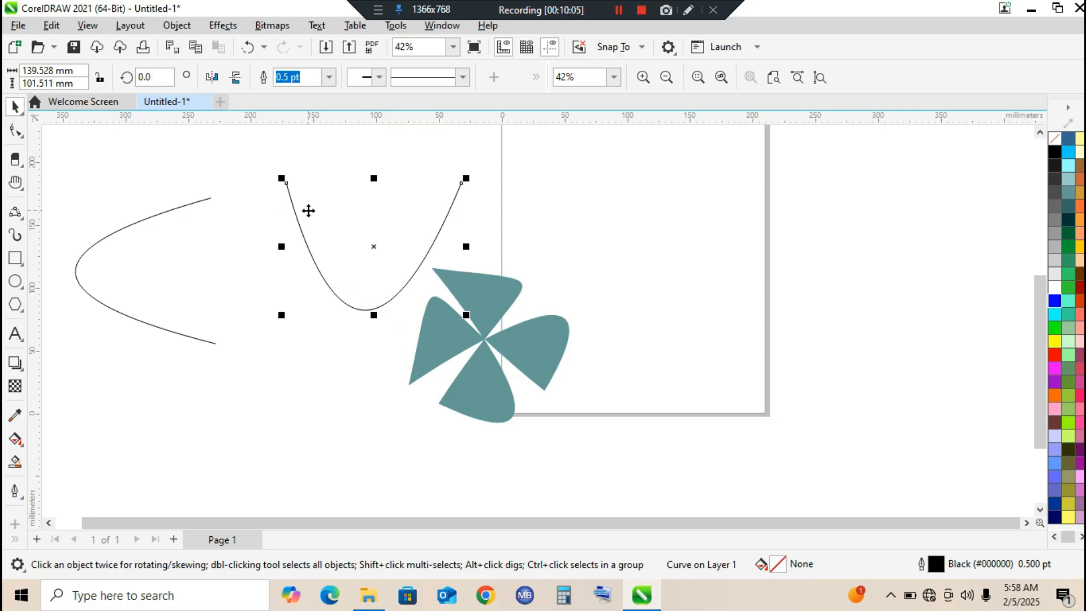
key("Delete")
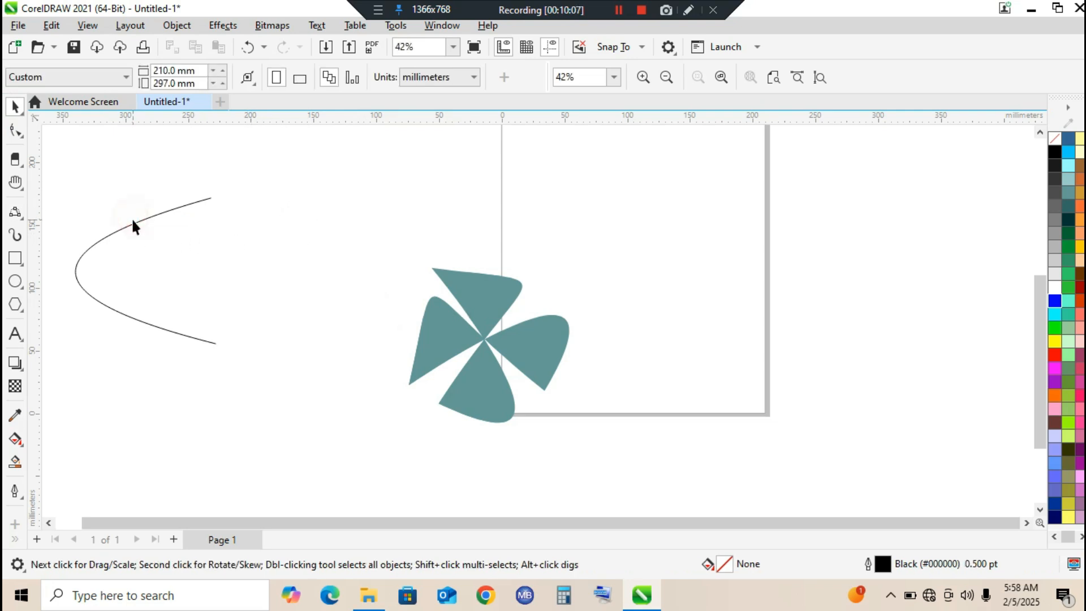
left_click(136, 225)
key("Delete")
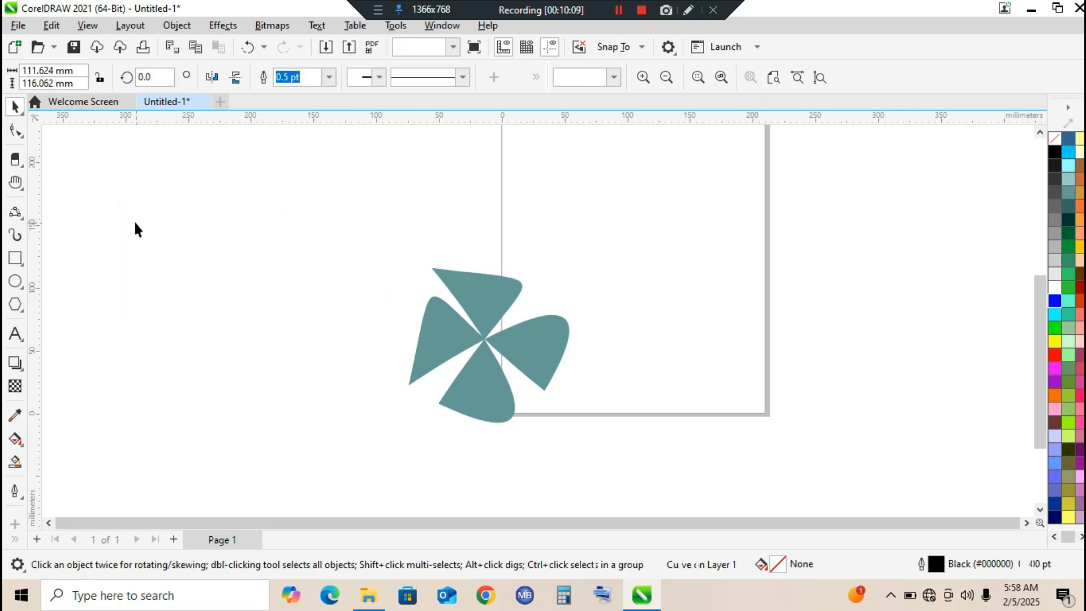
Sketch a looping freeform scribble about 208 by 254 mm with LiveSketch left of the petal figure, and delete it.
left_click(23, 219)
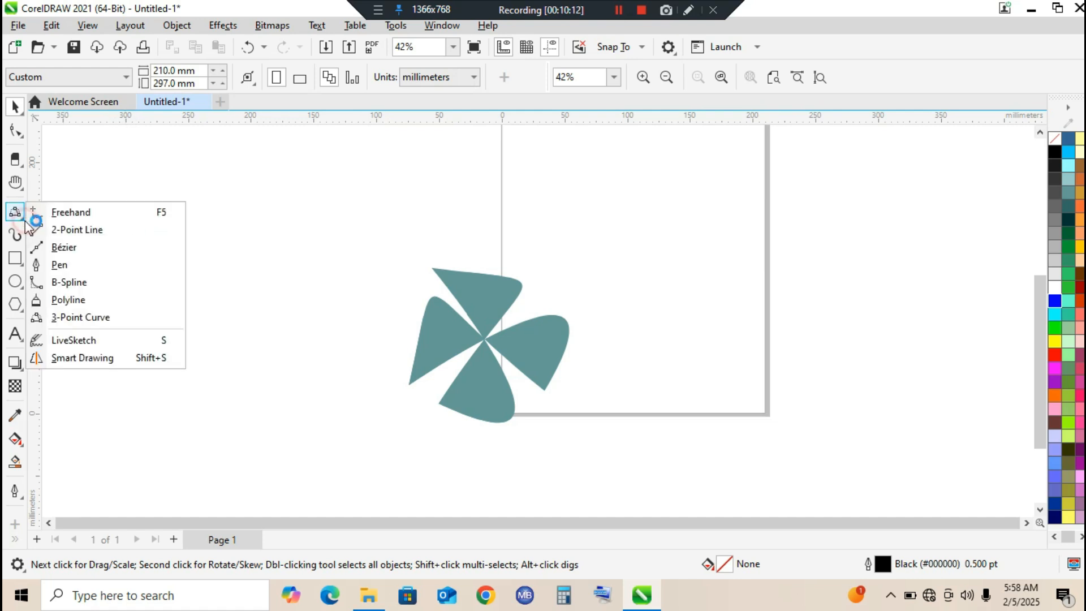
left_click(118, 335)
mouse_move(192, 341)
left_mouse_down()
mouse_move(204, 290)
mouse_move(258, 313)
mouse_move(326, 367)
mouse_move(312, 356)
mouse_move(277, 426)
mouse_move(293, 457)
mouse_move(262, 412)
mouse_move(127, 334)
mouse_move(270, 161)
mouse_move(323, 158)
mouse_move(375, 184)
left_mouse_up()
mouse_move(321, 224)
left_mouse_down()
mouse_move(327, 235)
mouse_move(337, 227)
mouse_move(289, 224)
mouse_move(391, 200)
mouse_move(368, 215)
left_mouse_up()
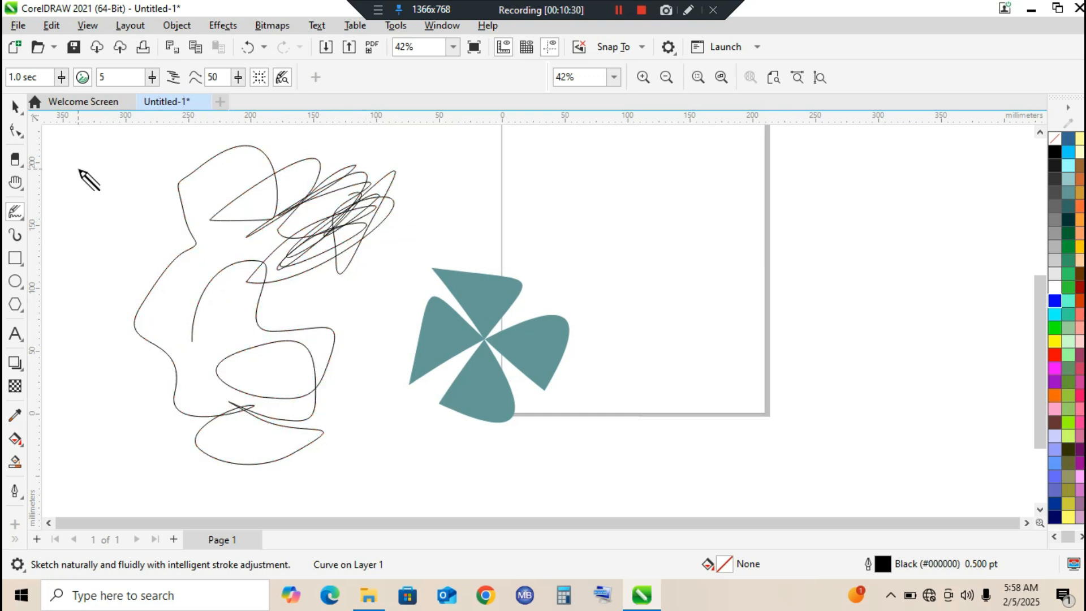
left_click(16, 105)
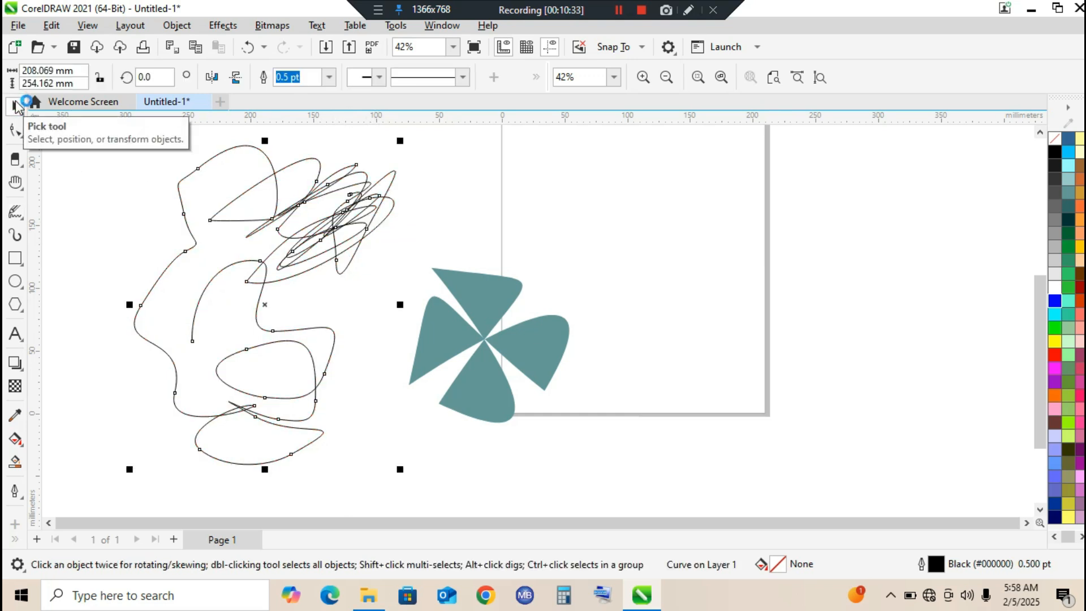
key("Delete")
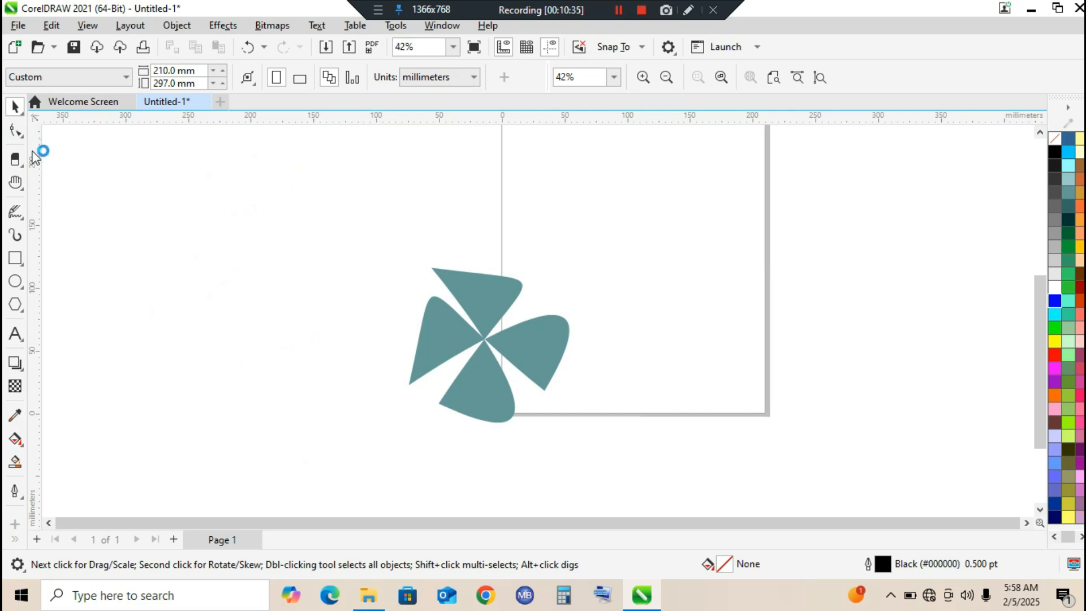
left_click(23, 215)
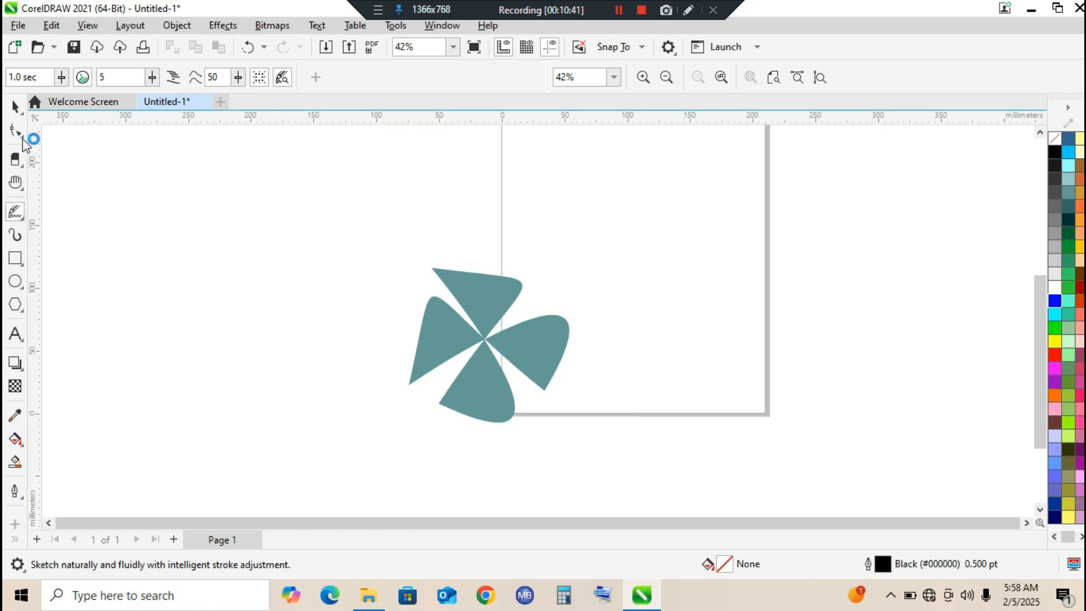
double_click(25, 192)
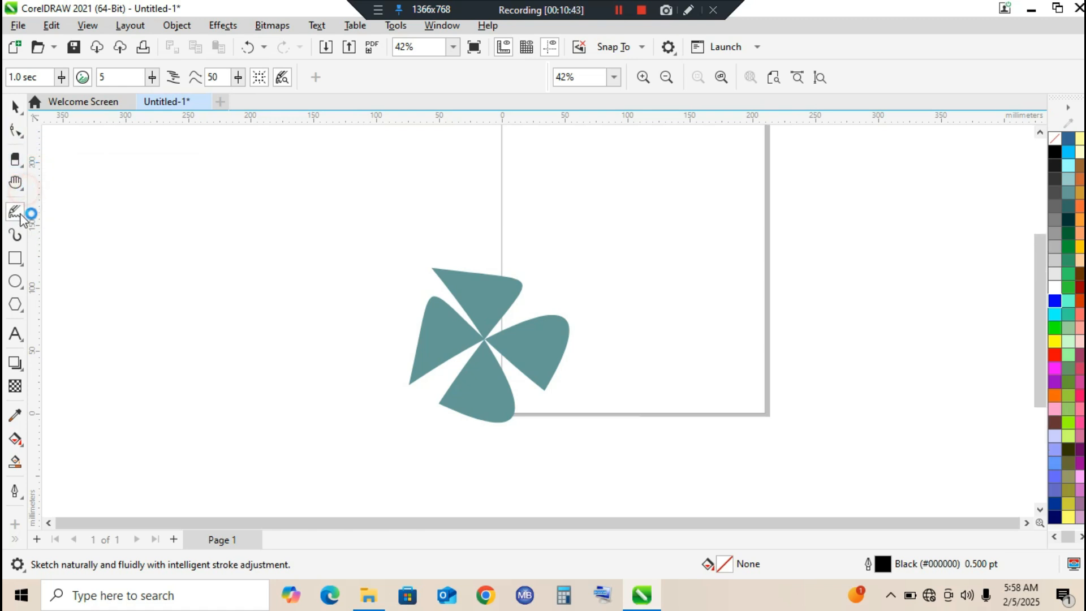
left_click(23, 220)
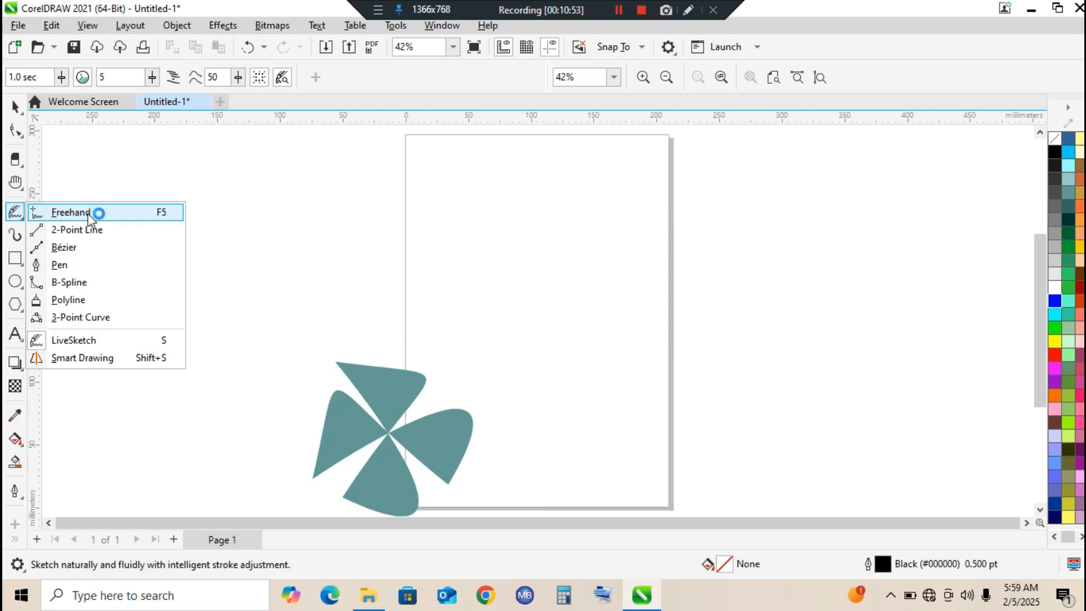
left_click(617, 16)
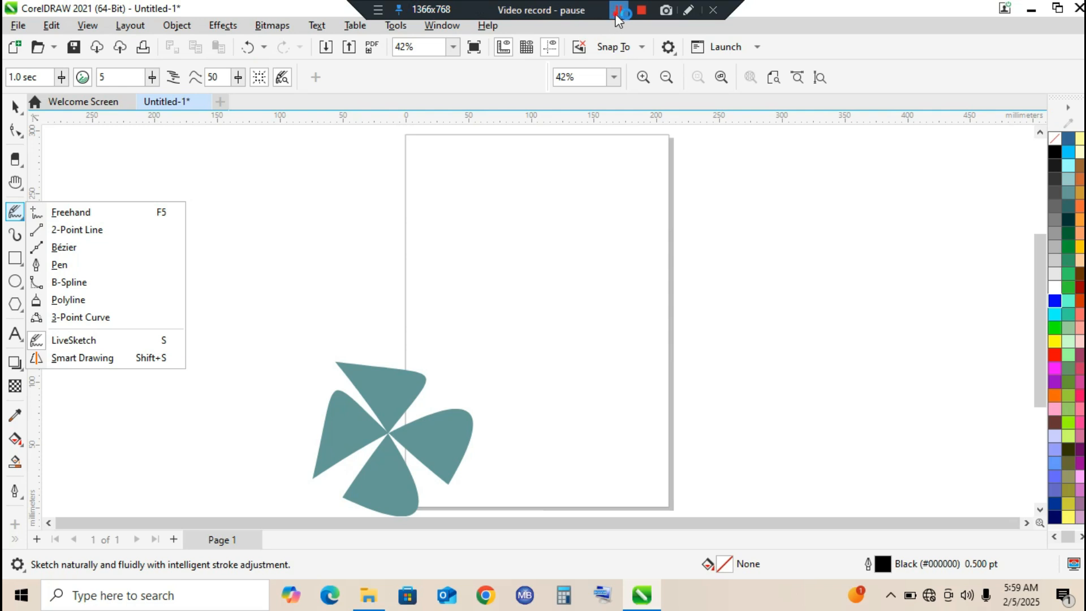
left_click(618, 10)
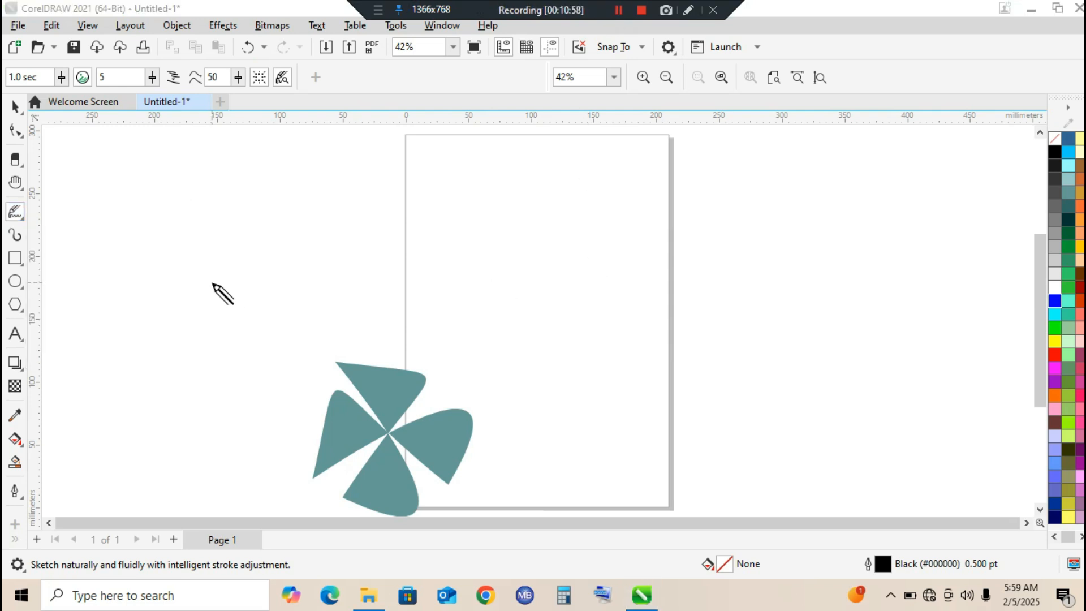
Sketch a rounded outline with a short slanted stroke at its left notch using LiveSketch, and toggle the curve tools' bounding box display.
left_click(23, 218)
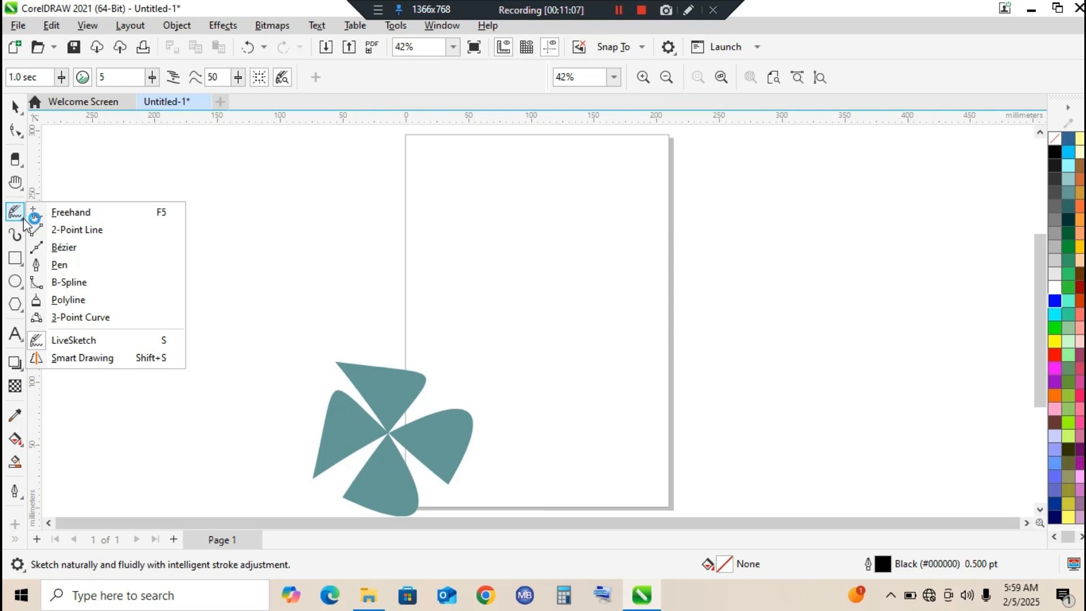
left_click(111, 340)
mouse_move(203, 235)
left_mouse_down()
mouse_move(287, 208)
mouse_move(335, 220)
mouse_move(342, 362)
mouse_move(236, 344)
mouse_move(260, 253)
mouse_move(202, 233)
left_mouse_up()
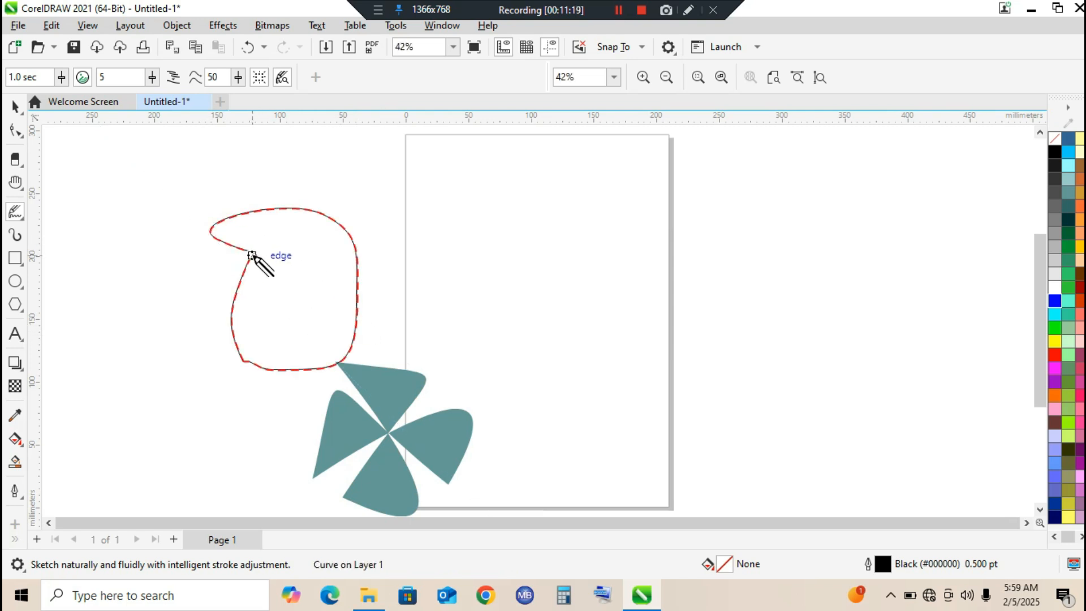
left_click_drag(252, 256, 209, 270)
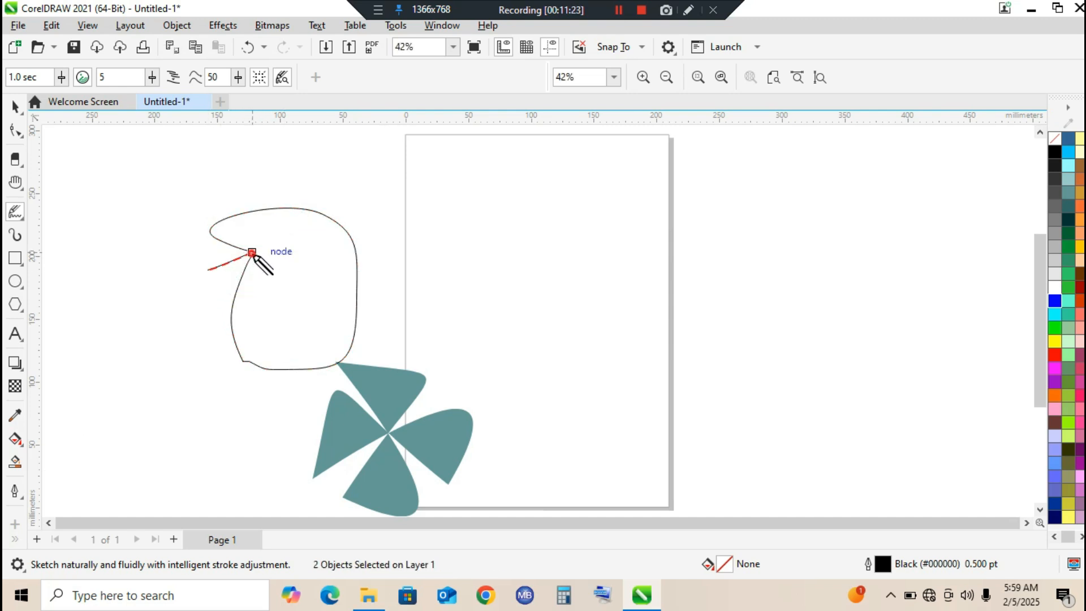
left_click_drag(253, 252, 207, 275)
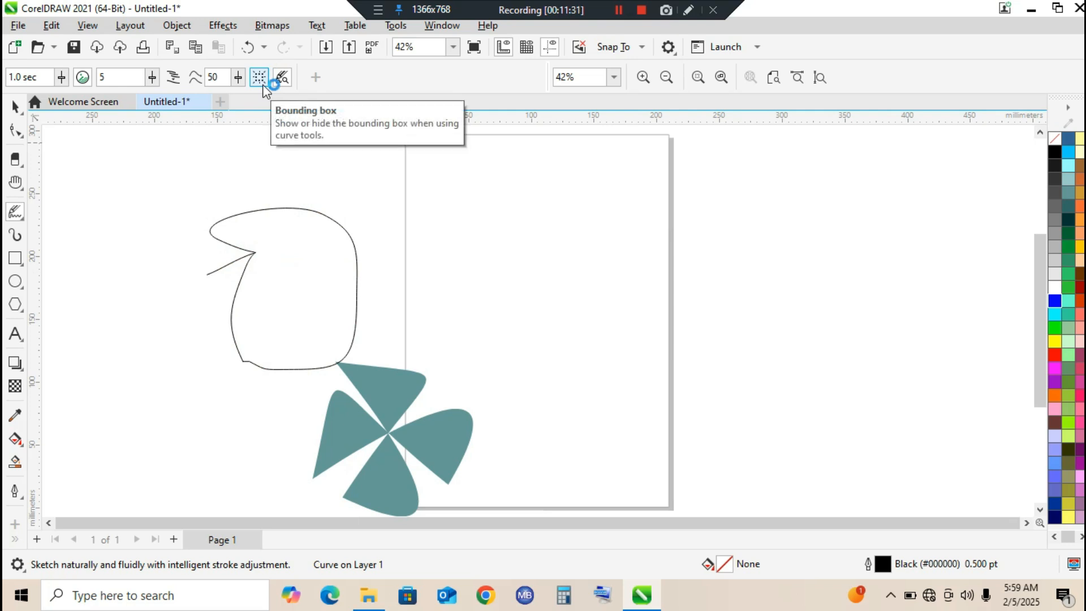
left_click(260, 78)
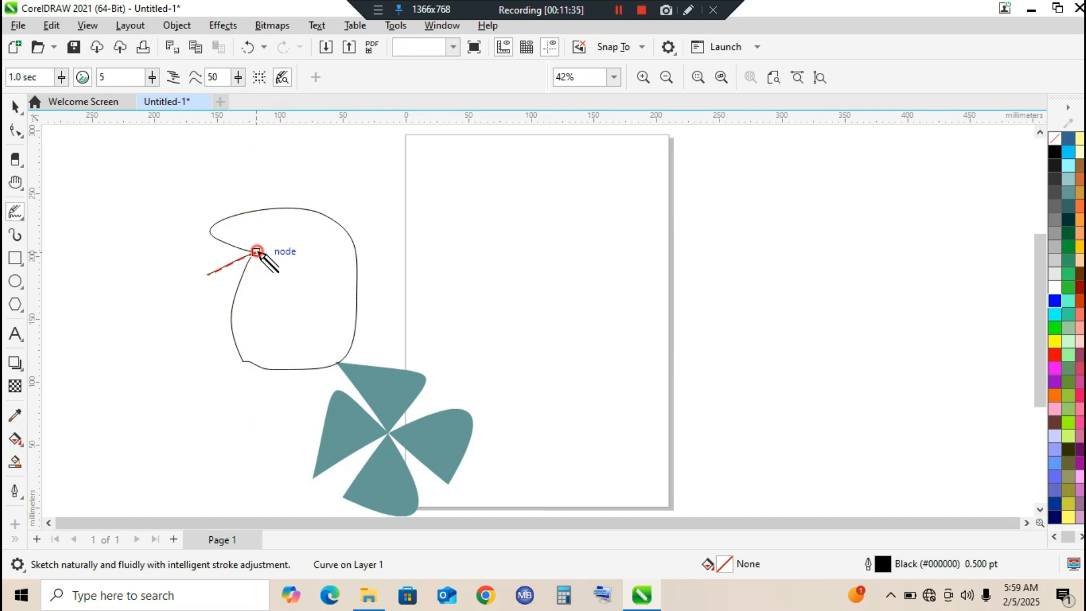
Extend the rounded outline using LiveSketch, with two curved strokes sweeping down its left side and two near-parallel strokes slanting down-right onto the page.
left_click_drag(256, 251, 160, 371)
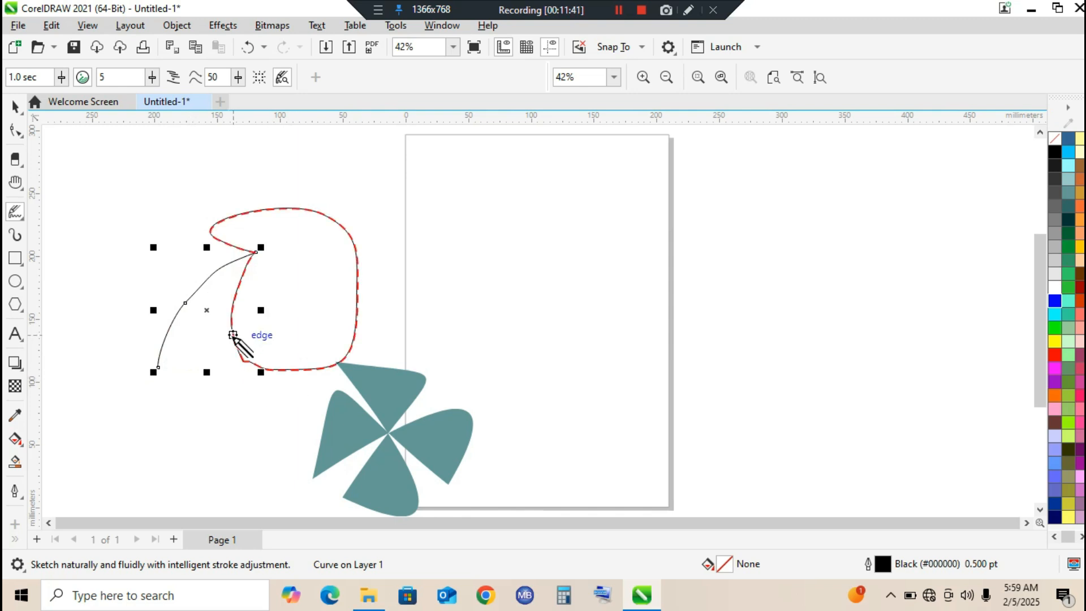
mouse_move(232, 335)
left_mouse_down()
mouse_move(220, 353)
mouse_move(199, 473)
left_mouse_up()
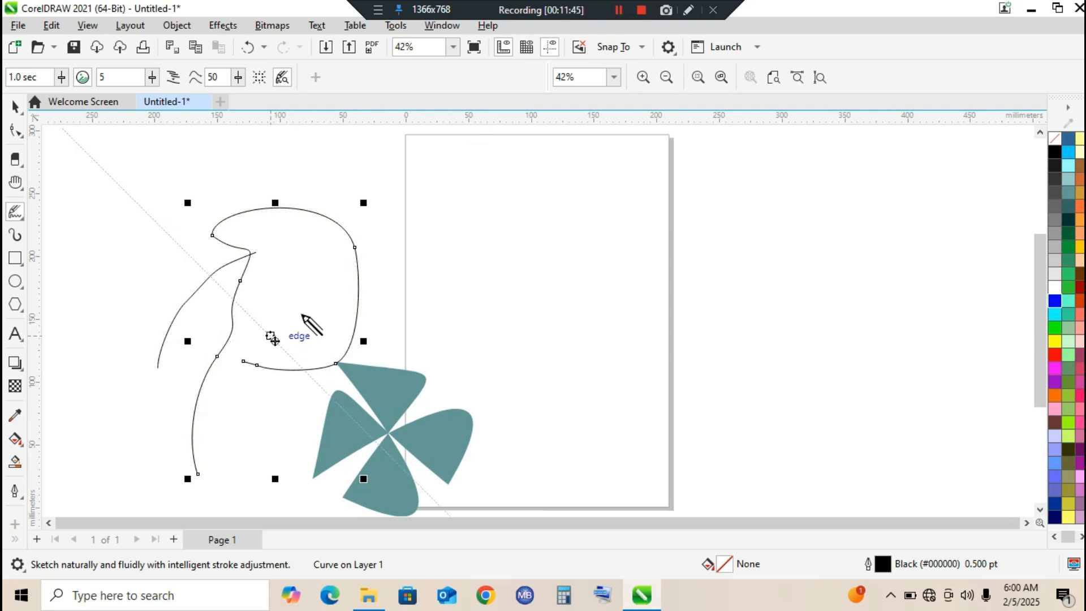
left_click_drag(317, 315, 515, 403)
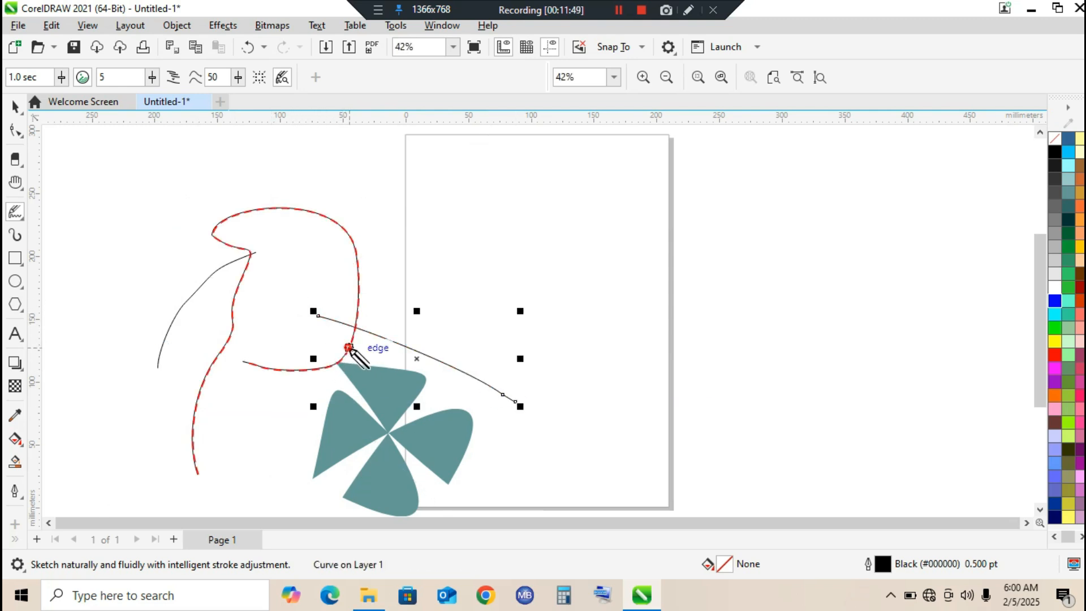
left_click_drag(349, 347, 511, 416)
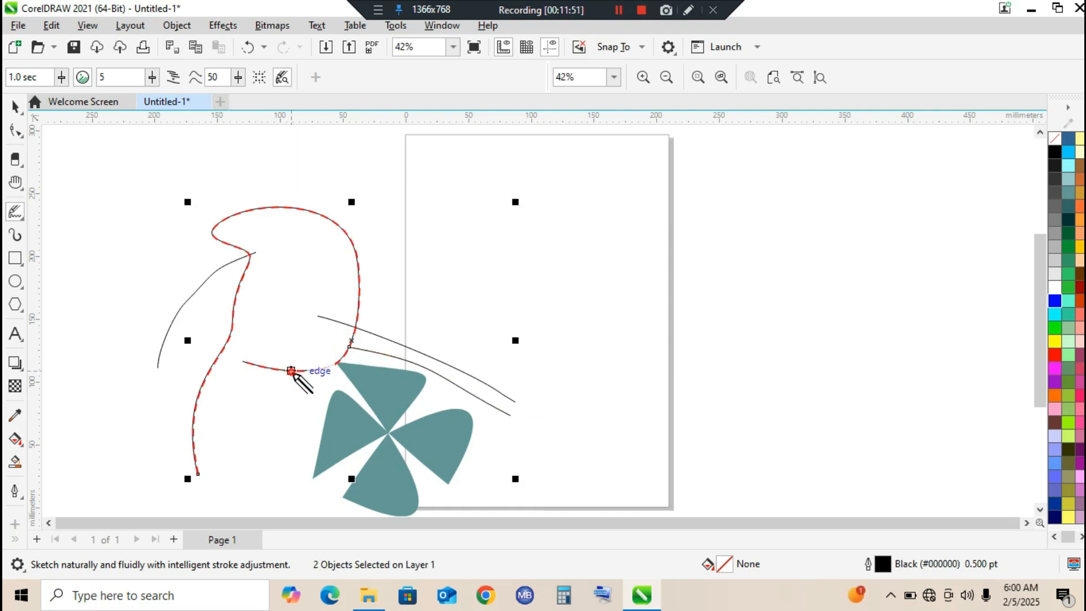
Sketch more LiveSketch strokes: a short vertical inside the outline, small marks at its left notch, and slanted strokes from its lower-left end and right side.
left_click_drag(291, 371, 291, 301)
left_click_drag(243, 361, 315, 433)
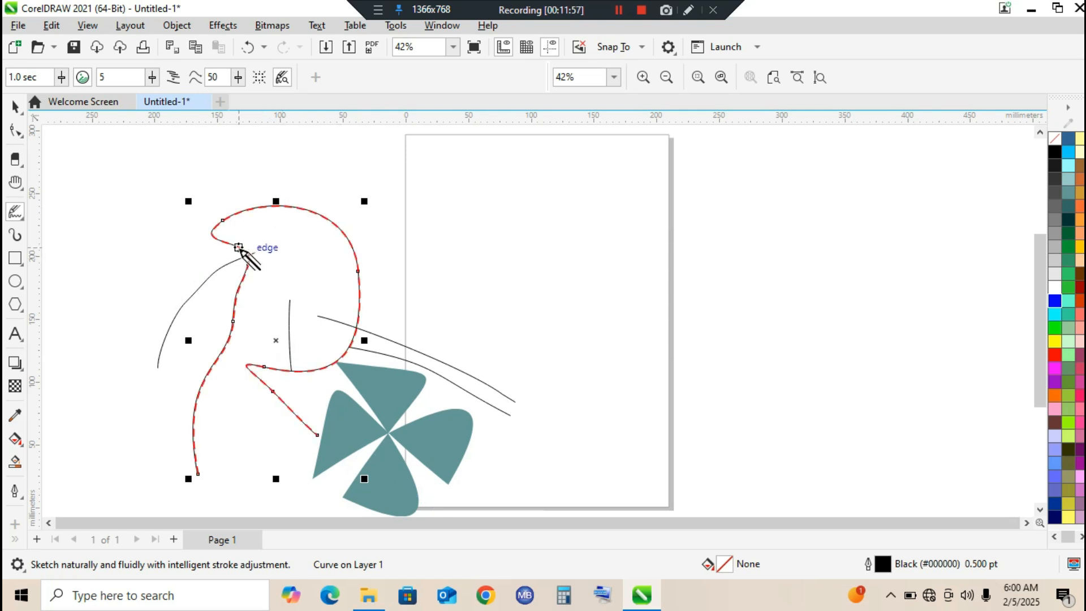
mouse_move(242, 250)
left_mouse_down()
mouse_move(221, 274)
mouse_move(254, 266)
mouse_move(236, 234)
left_mouse_up()
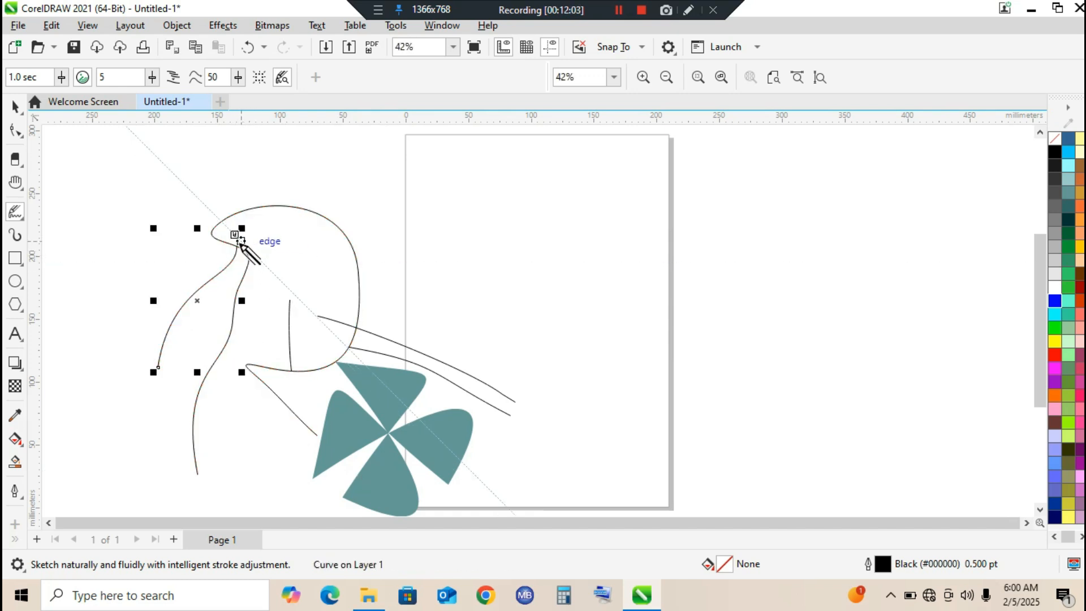
left_click_drag(237, 236, 235, 251)
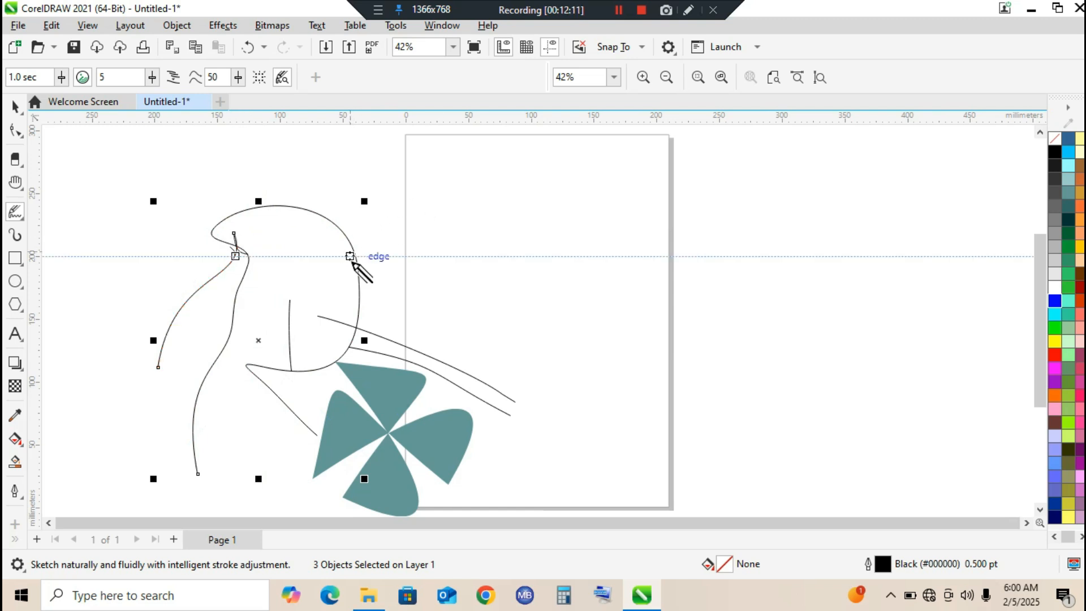
left_click_drag(356, 257, 513, 342)
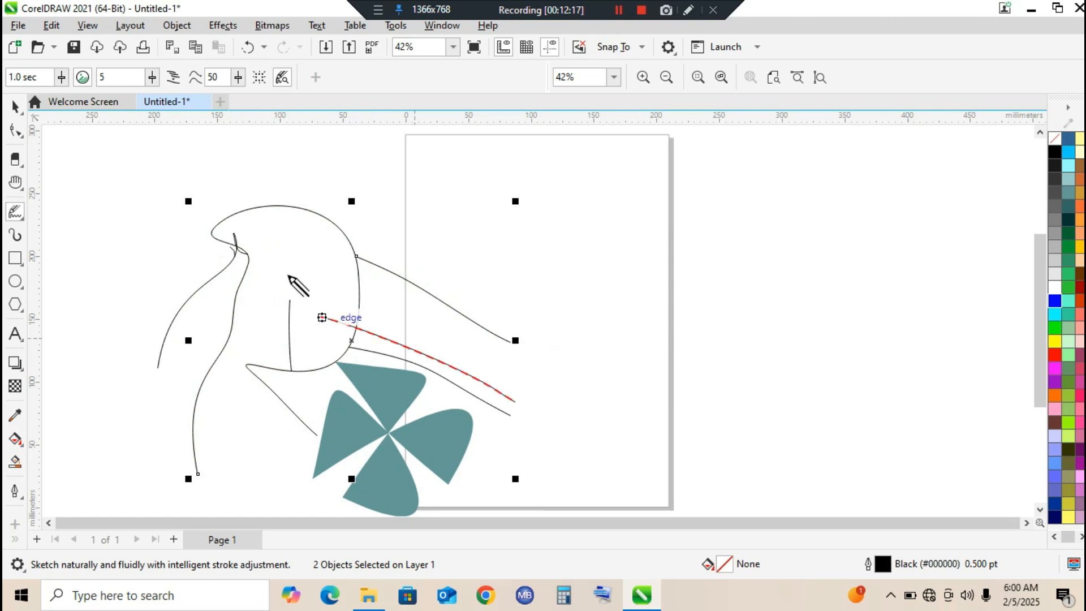
Delete all the LiveSketch strokes together with the teal petal figure, clearing the drawing area.
left_click(20, 111)
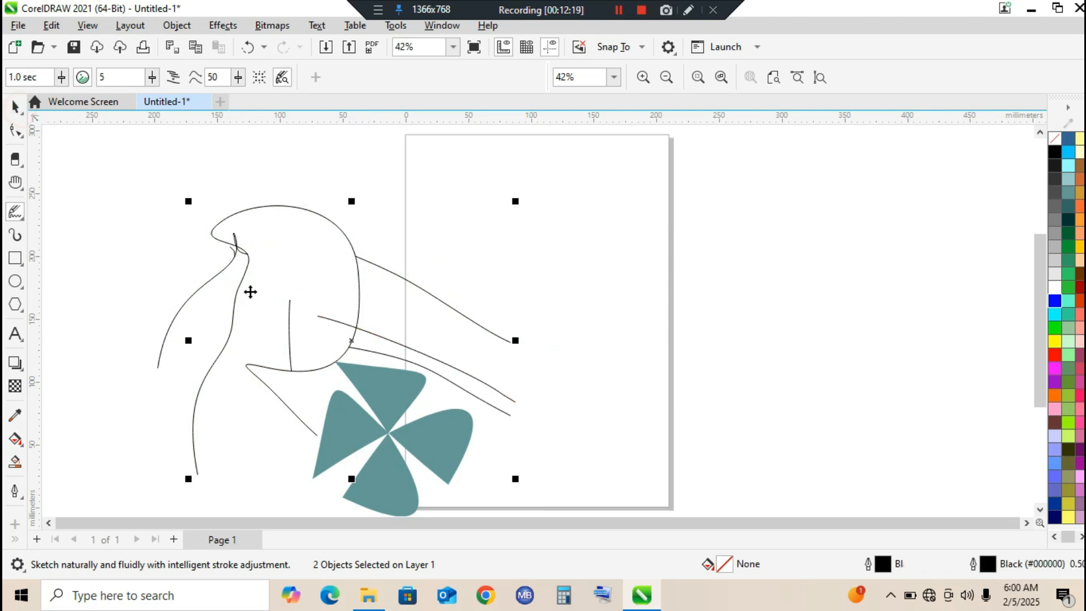
mouse_move(112, 154)
left_mouse_down()
mouse_move(320, 338)
mouse_move(547, 480)
mouse_move(589, 473)
mouse_move(594, 490)
left_mouse_up()
key("Delete")
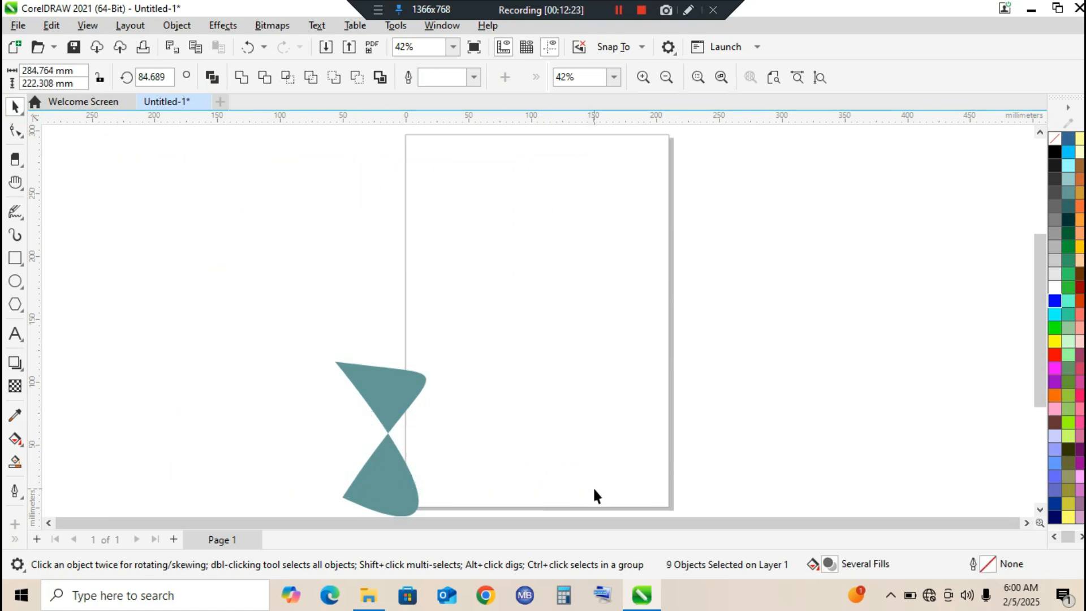
left_click(415, 386)
key("Delete")
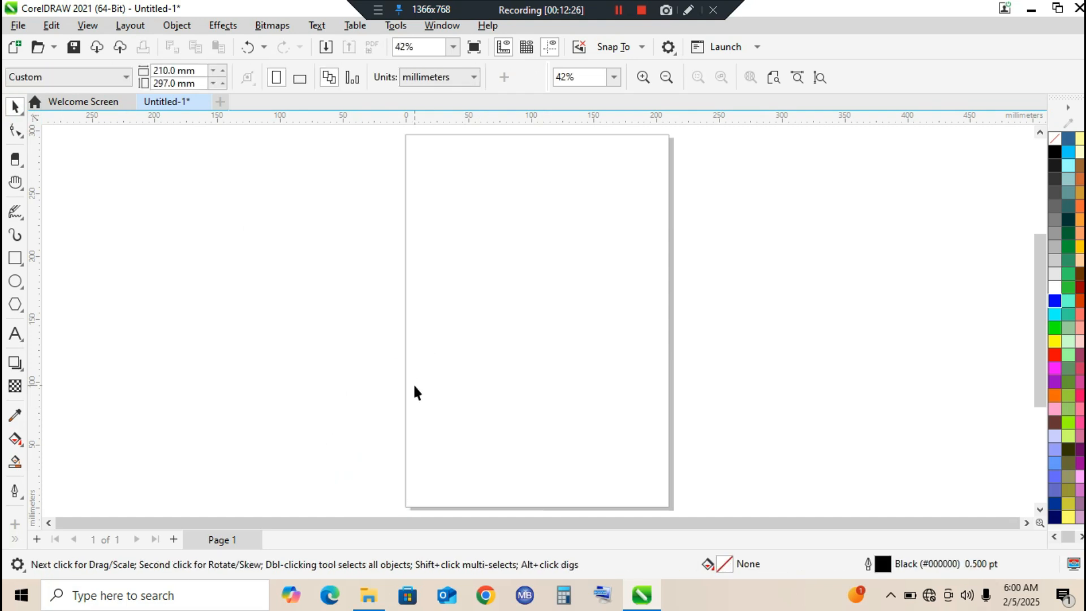
Draw a circle about 107 mm in diameter left of the page with the Smart Drawing tool.
left_click(17, 214)
left_click(24, 221)
left_click(67, 358)
left_click(22, 137)
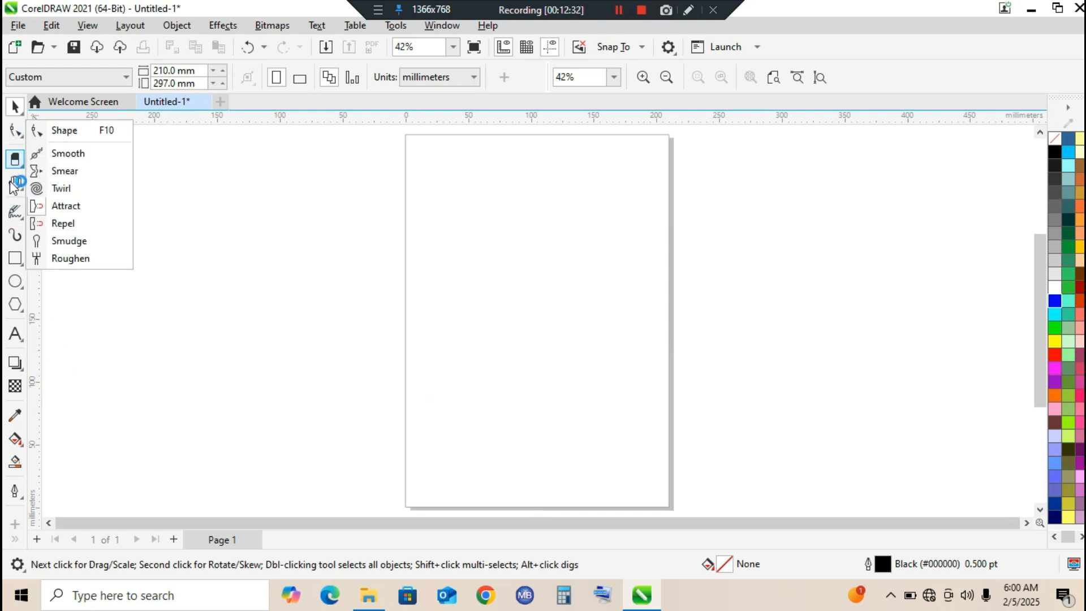
left_click(17, 220)
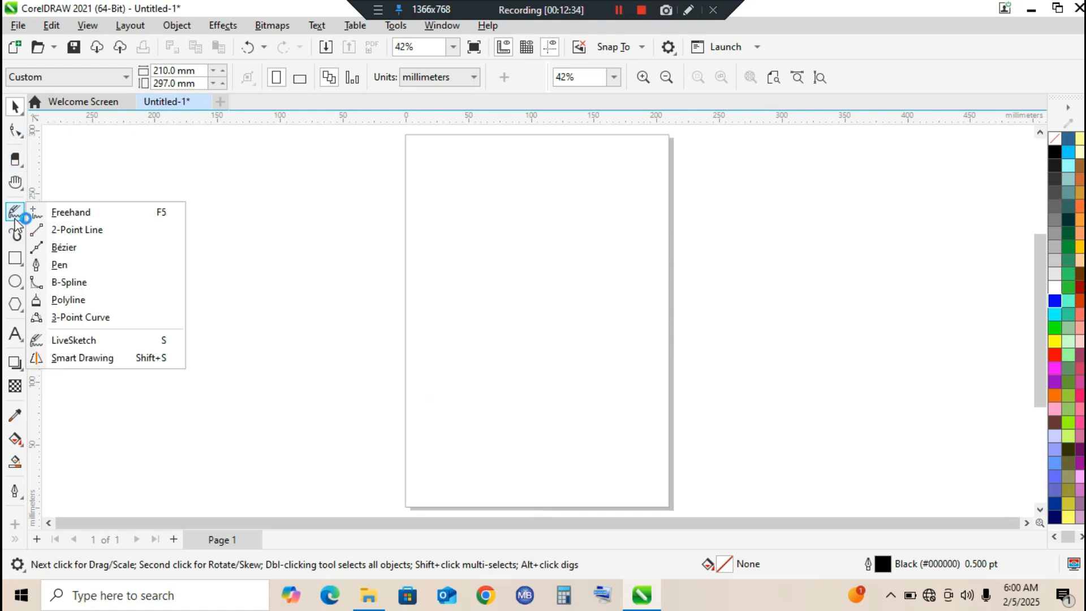
left_click(100, 356)
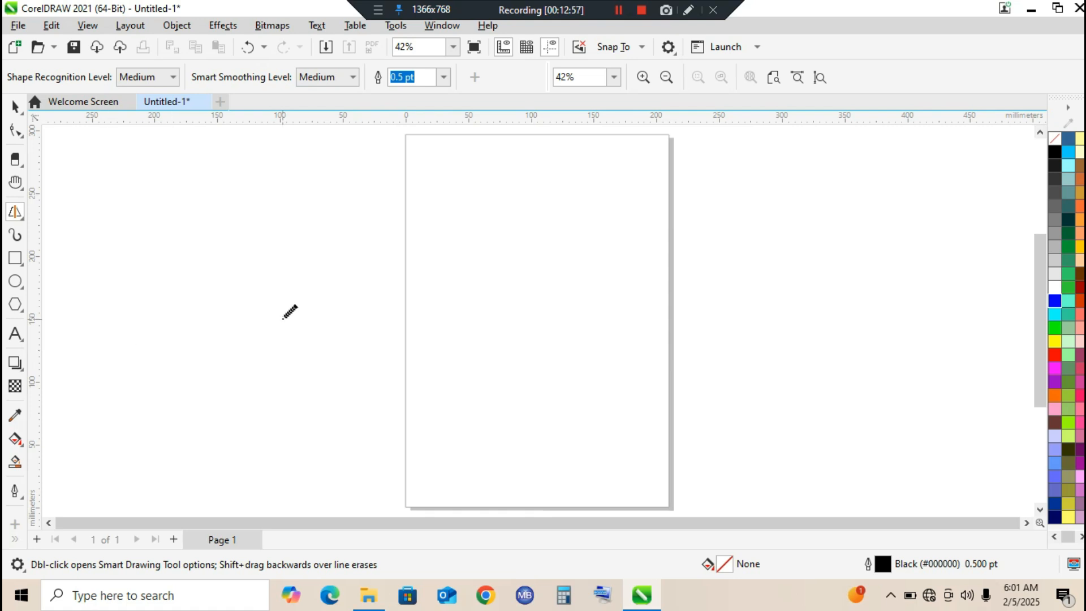
mouse_move(283, 309)
left_mouse_down()
mouse_move(230, 303)
mouse_move(190, 341)
mouse_move(196, 388)
mouse_move(226, 422)
mouse_move(293, 433)
mouse_move(327, 412)
mouse_move(324, 360)
mouse_move(284, 307)
left_mouse_up()
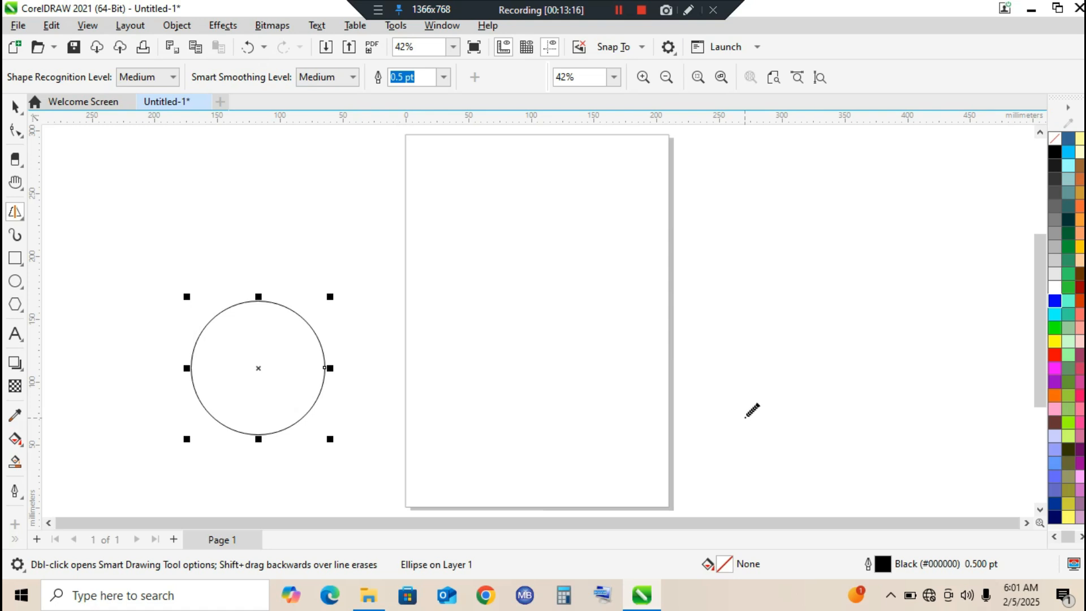
Draw a triangle about 101 by 100 mm on the page and an L-shaped outline about 142 by 129 mm right of it with Smart Drawing.
mouse_move(478, 389)
left_mouse_down()
mouse_move(559, 300)
mouse_move(579, 305)
mouse_move(598, 419)
mouse_move(477, 389)
left_mouse_up()
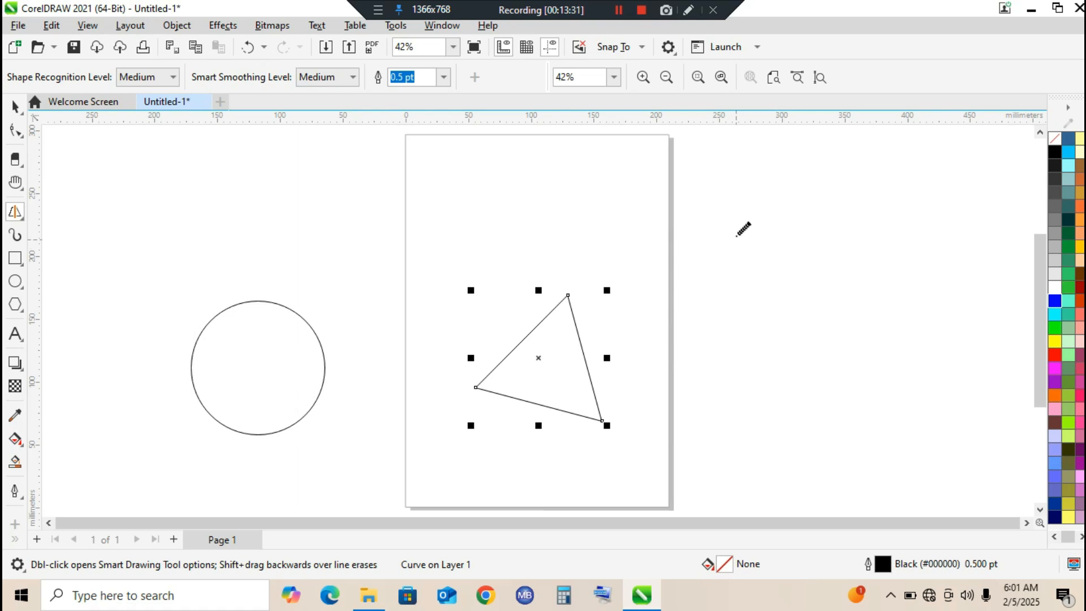
mouse_move(745, 208)
left_mouse_down()
mouse_move(766, 323)
mouse_move(791, 358)
mouse_move(868, 357)
mouse_move(919, 339)
mouse_move(876, 323)
mouse_move(805, 332)
mouse_move(780, 310)
mouse_move(772, 217)
mouse_move(761, 199)
mouse_move(741, 210)
left_mouse_up()
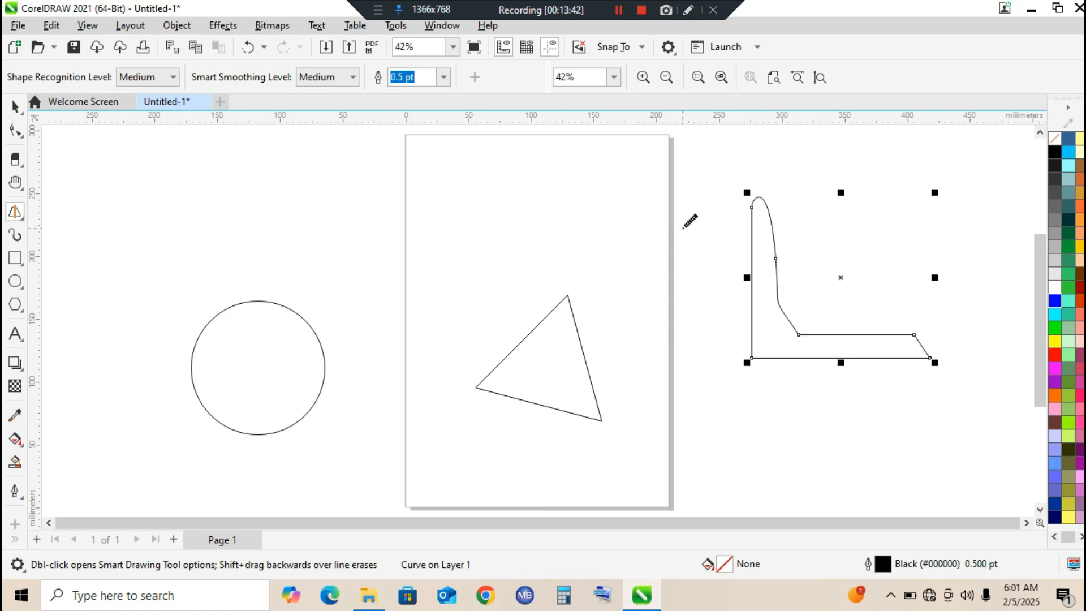
Move the L-shaped outline up and left between the circle and the triangle, and delete it.
left_click(14, 106)
left_click(462, 202)
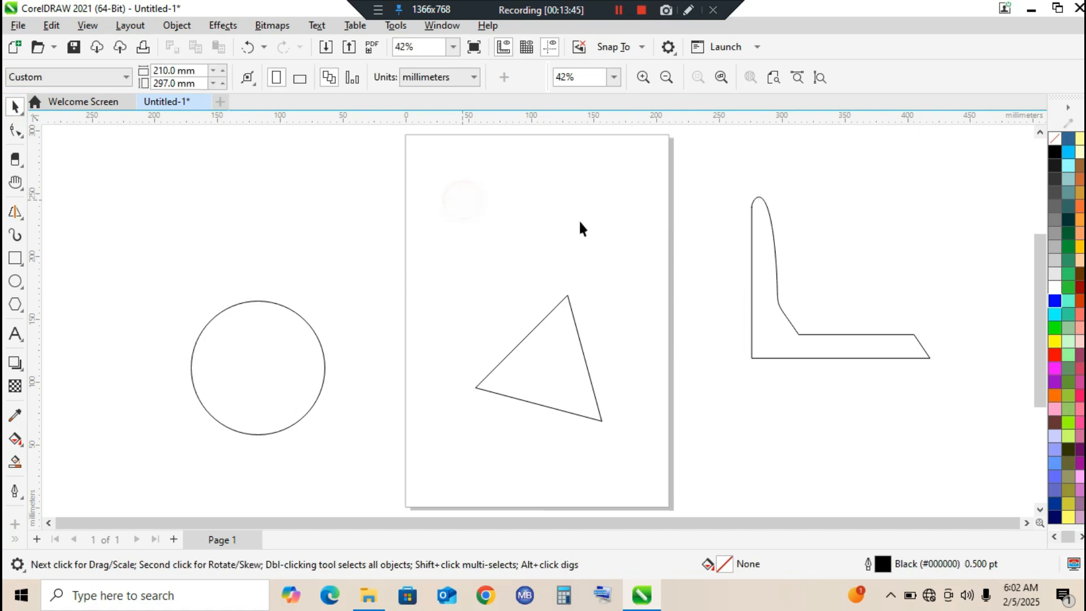
left_click_drag(779, 344, 323, 298)
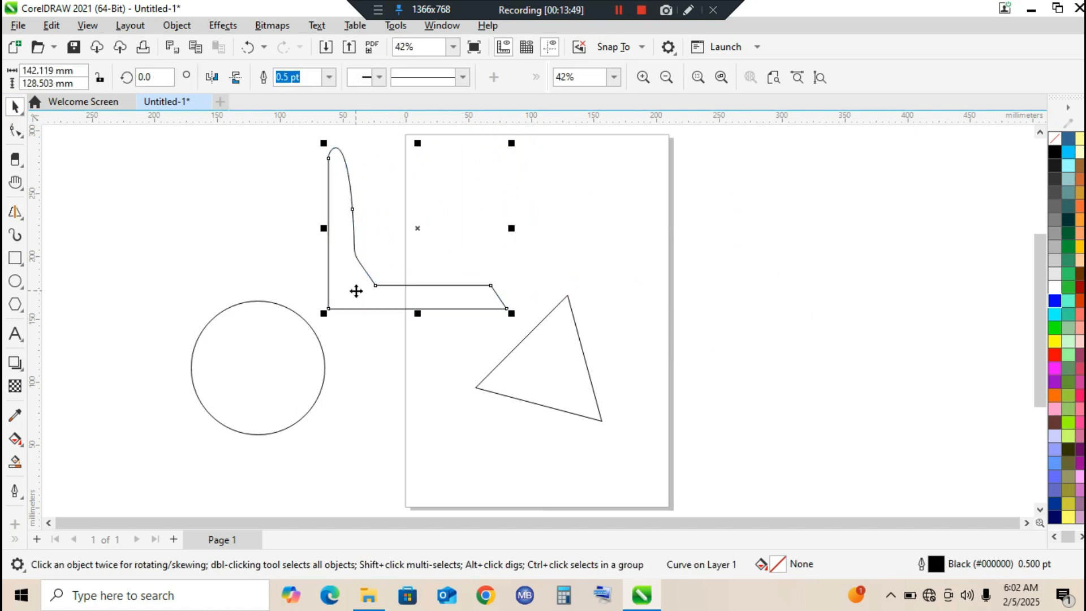
left_click(648, 252)
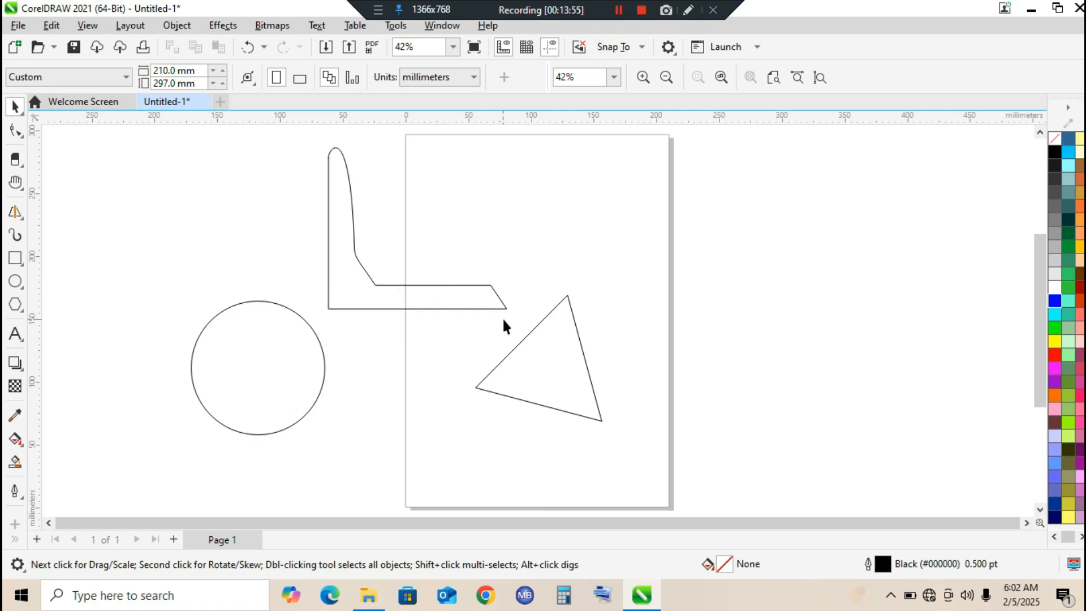
left_click(338, 171)
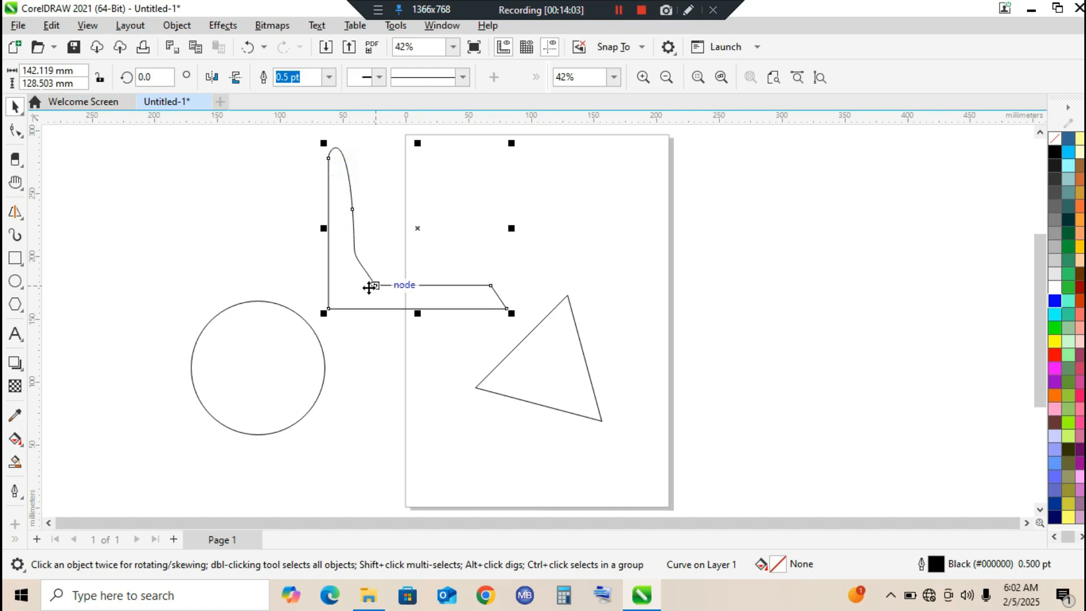
key("Delete")
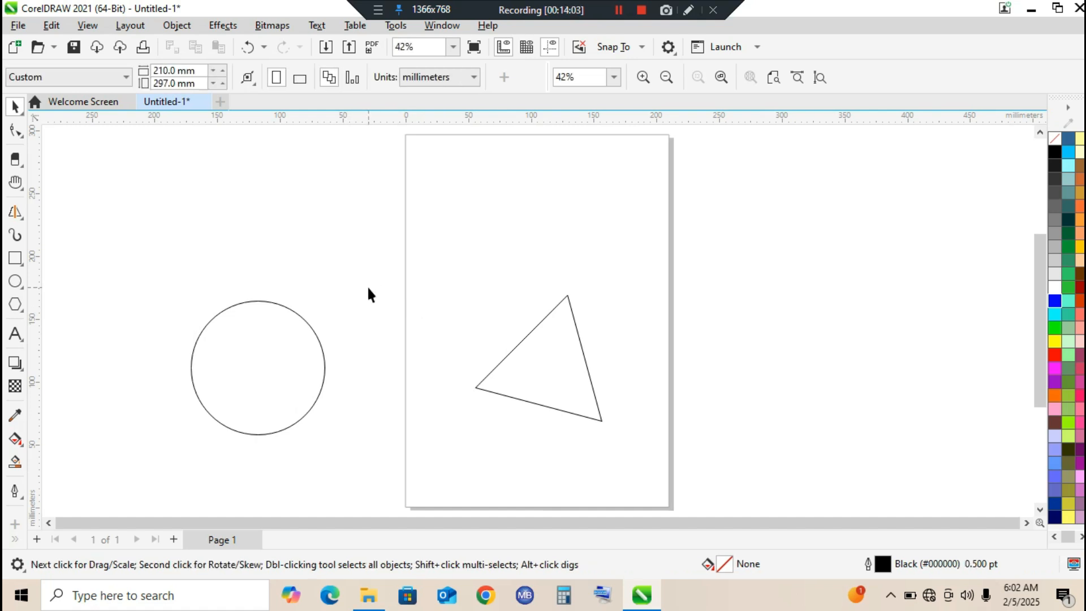
Draw a closed freeform outline about 300 by 131 mm above the circle and triangle with Smart Drawing, and delete it after moving it right.
left_click(14, 212)
mouse_move(369, 151)
left_mouse_down()
mouse_move(319, 271)
mouse_move(365, 319)
mouse_move(560, 255)
mouse_move(622, 246)
mouse_move(693, 158)
mouse_move(582, 177)
mouse_move(432, 147)
mouse_move(356, 155)
left_mouse_up()
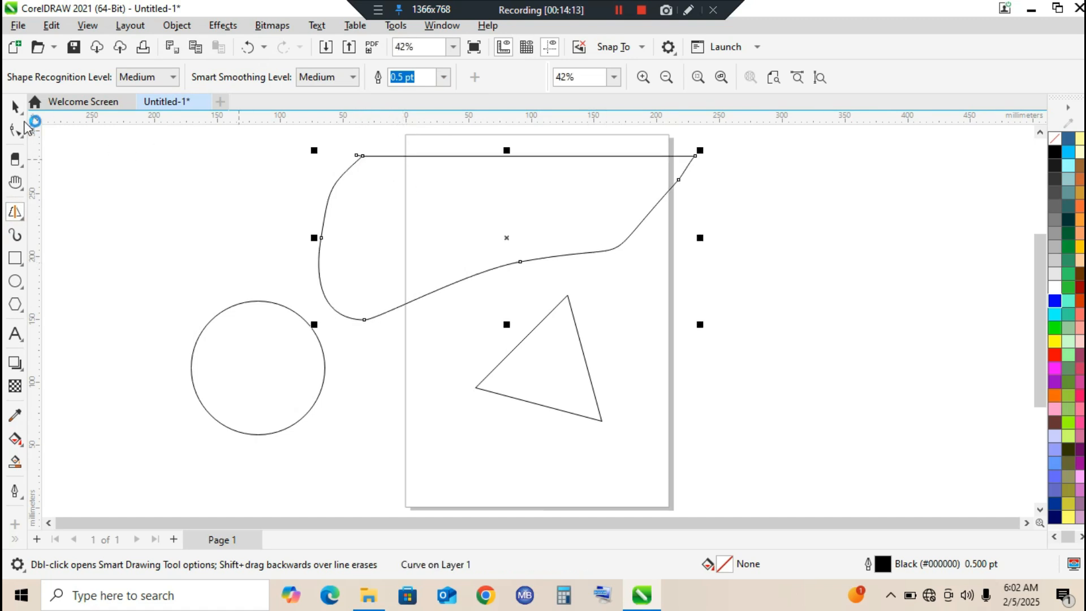
key("space")
mouse_move(361, 223)
left_mouse_down()
mouse_move(752, 305)
mouse_move(680, 304)
left_mouse_up()
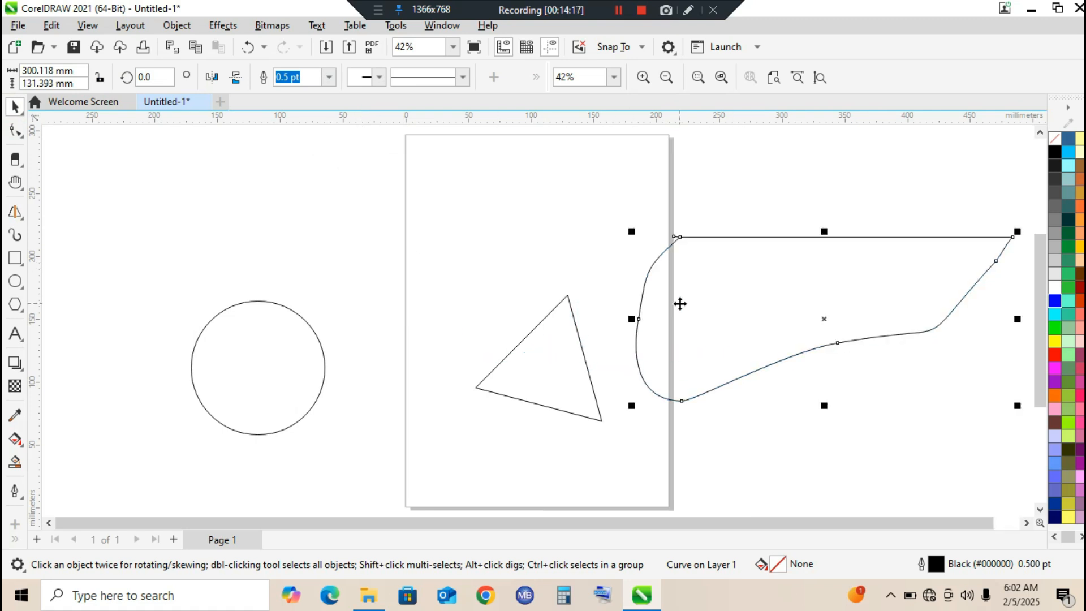
key("Delete")
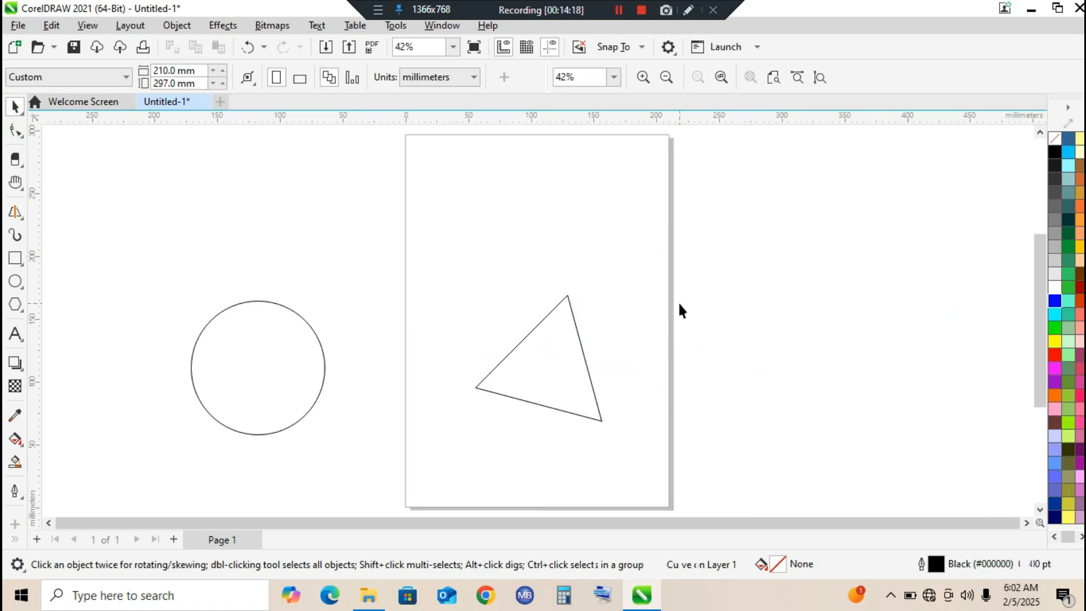
Draw a second circle about 126 mm in diameter above the first one with Smart Drawing, and delete it.
left_click(14, 212)
mouse_move(324, 149)
left_mouse_down()
mouse_move(258, 181)
mouse_move(251, 260)
mouse_move(331, 296)
mouse_move(403, 272)
mouse_move(409, 233)
mouse_move(405, 199)
mouse_move(326, 146)
left_mouse_up()
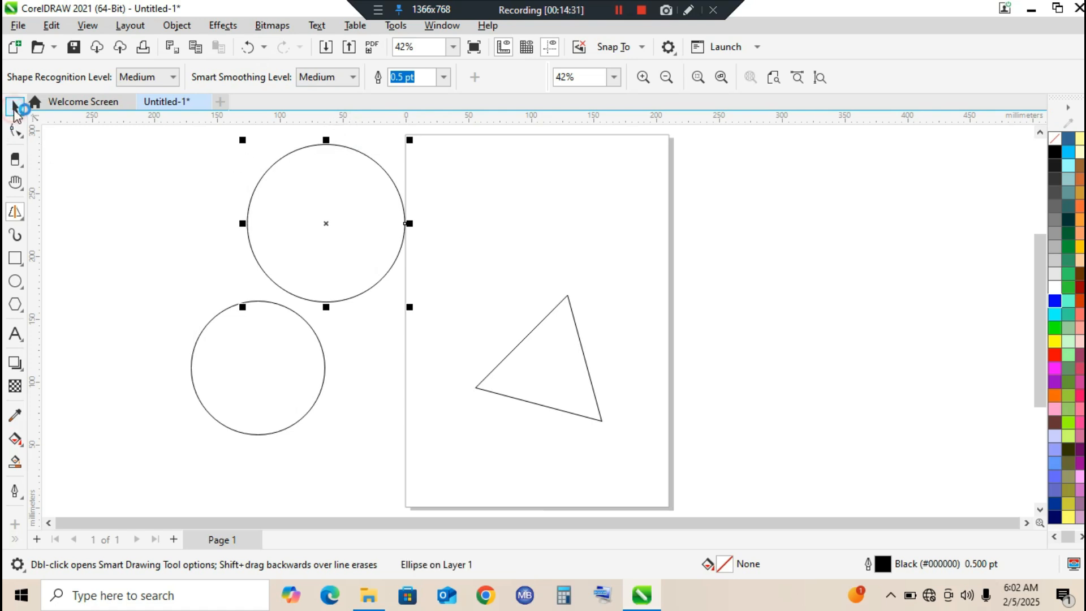
left_click(15, 106)
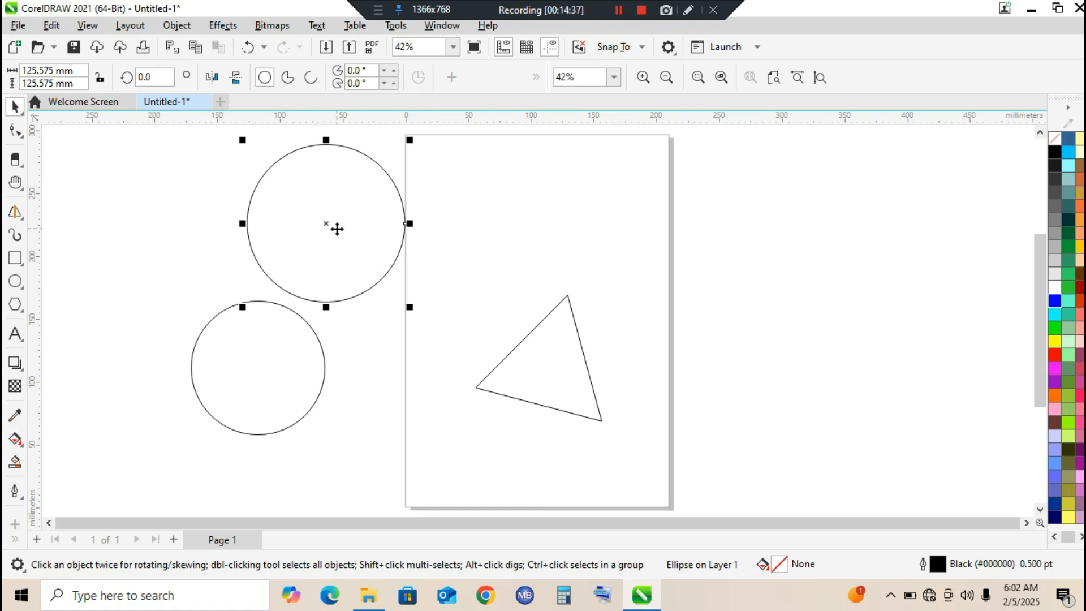
key("Delete")
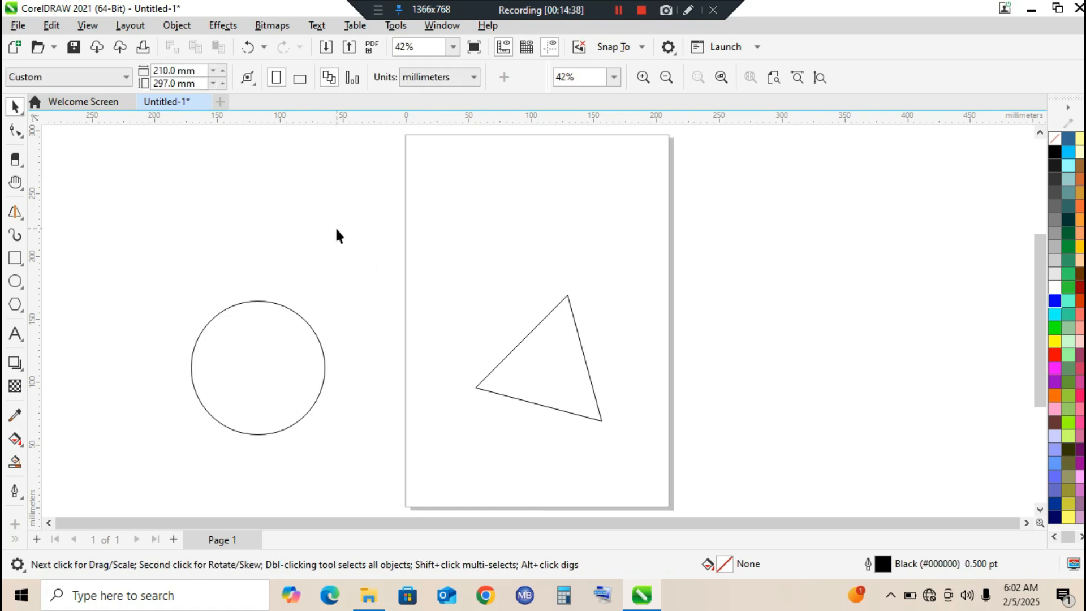
Delete the circle left of the page and the triangle on the page.
left_click(260, 348)
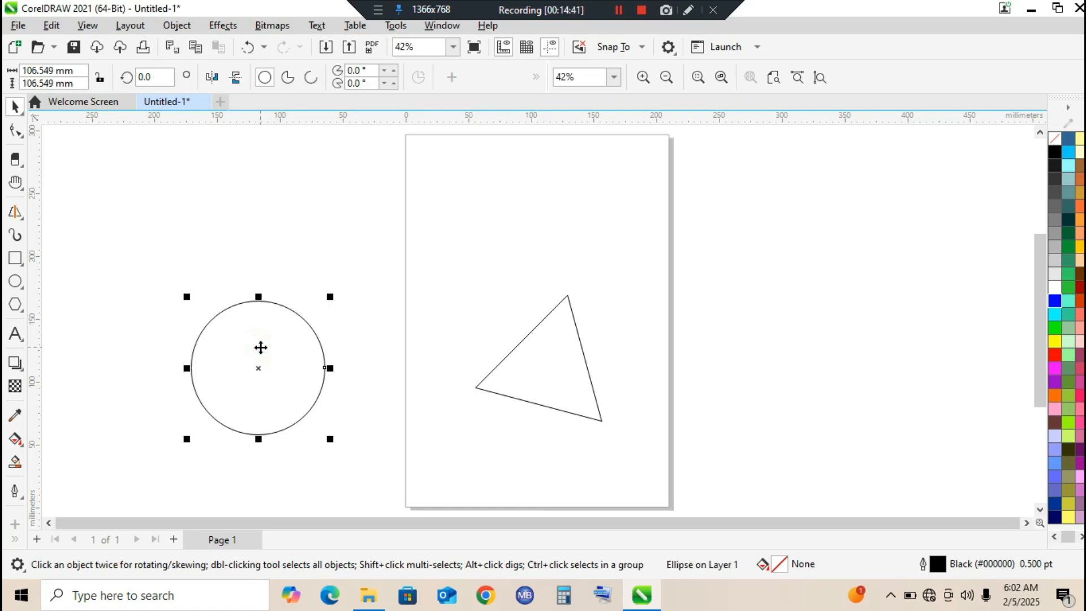
key("Delete")
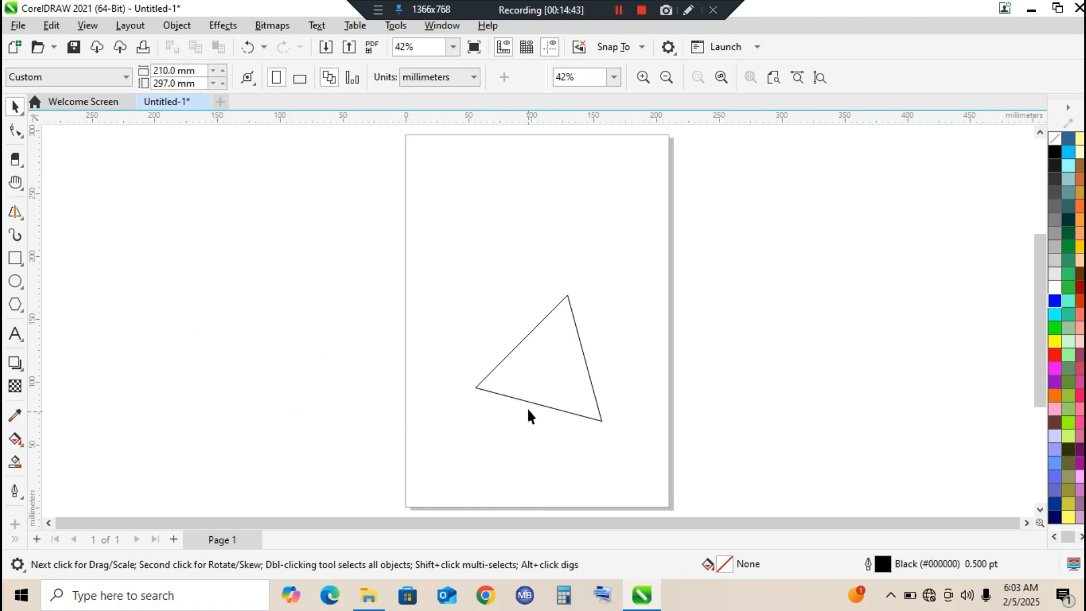
left_click(534, 384)
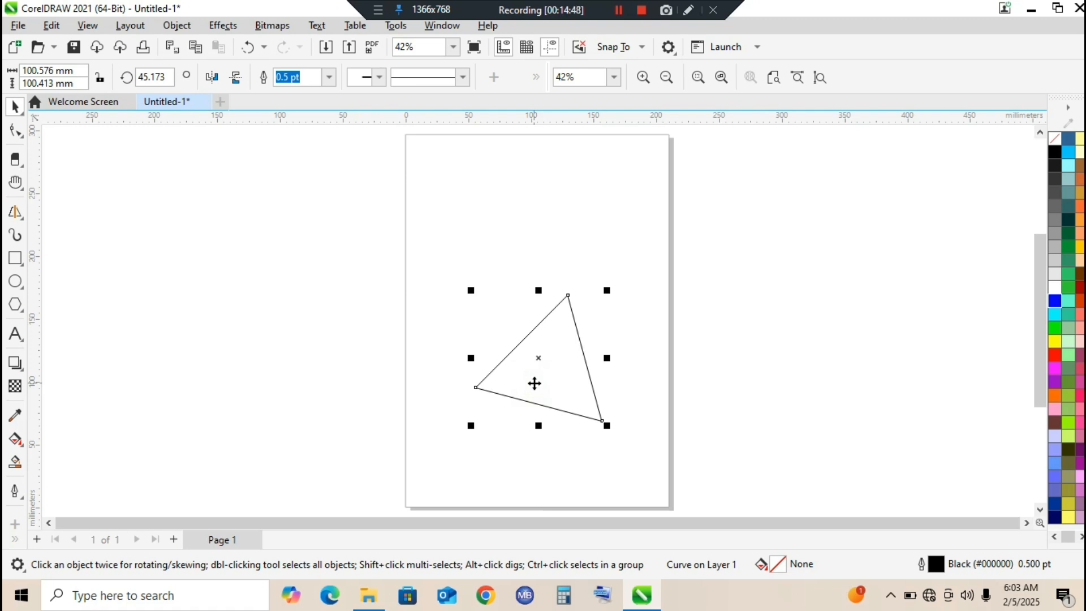
key("Delete")
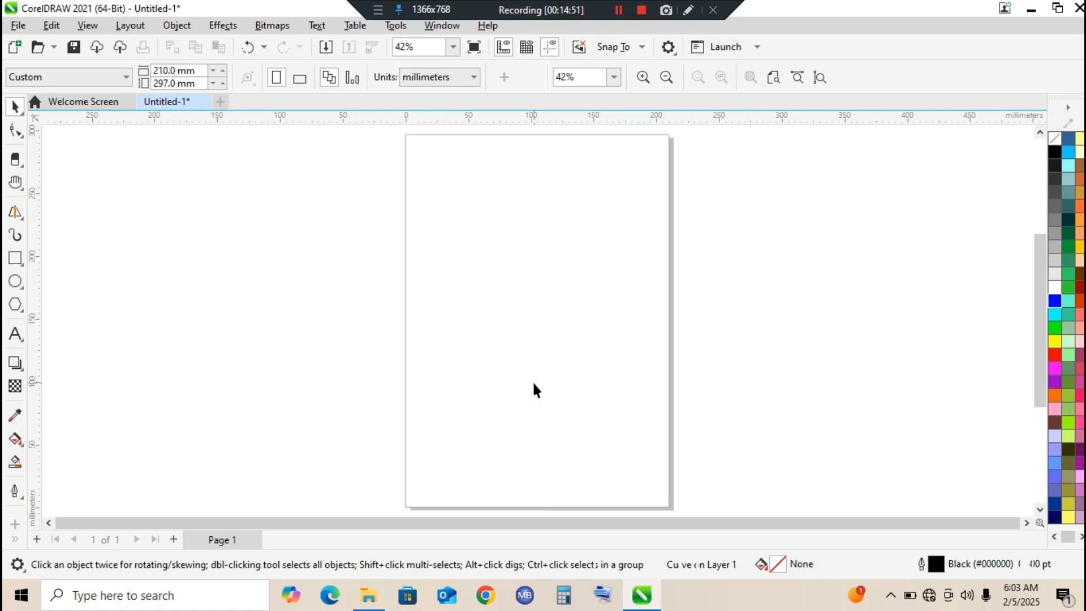